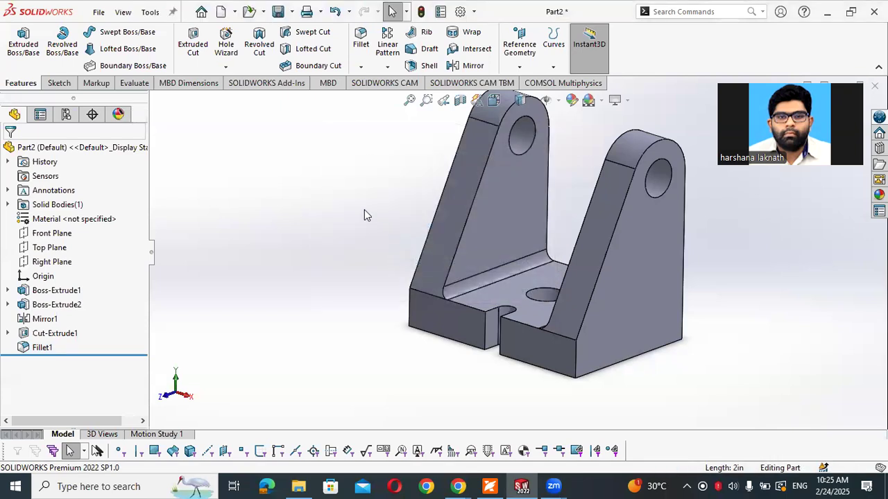
click(98, 12)
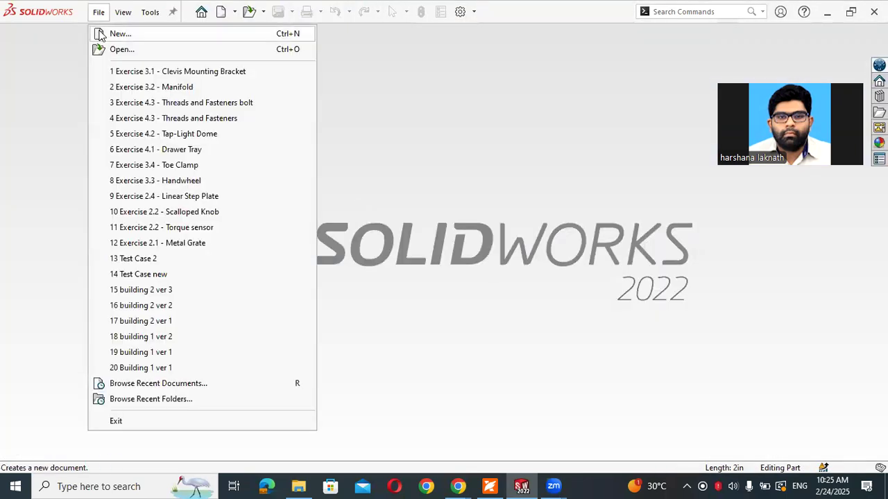
click(115, 33)
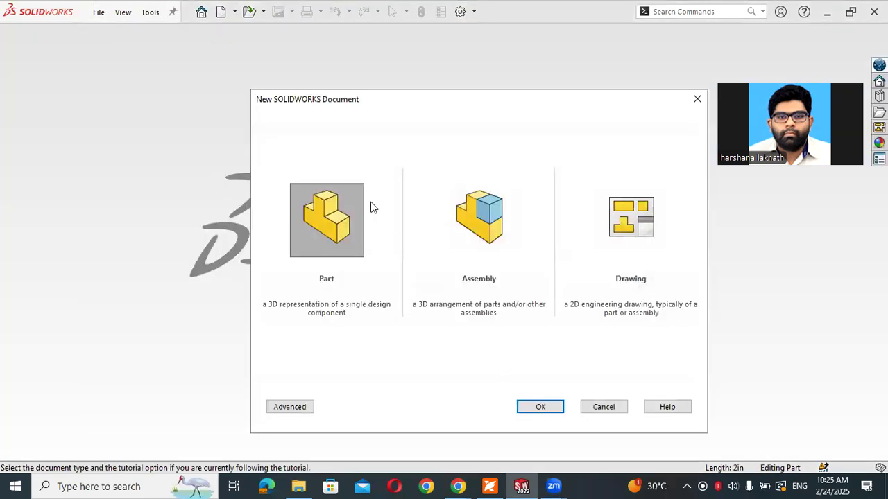
click(697, 99)
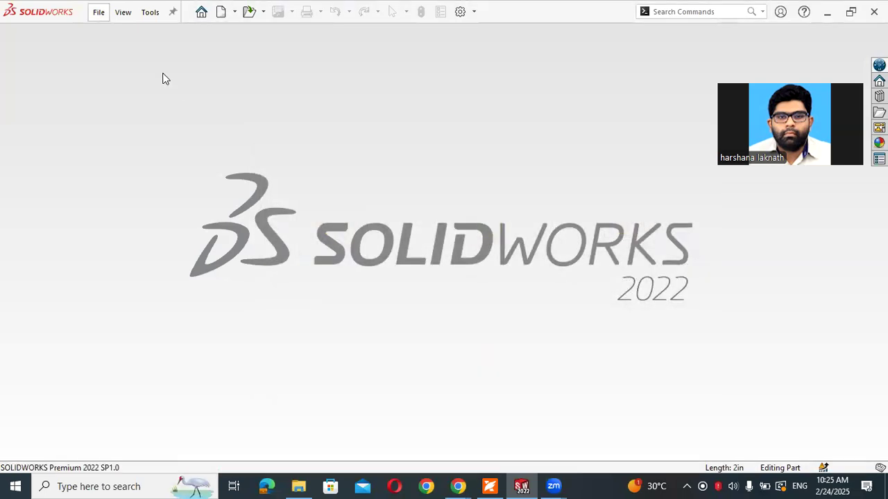
Open the recent part Exercise 3.2 - Manifold and examine the finished model up close
click(98, 11)
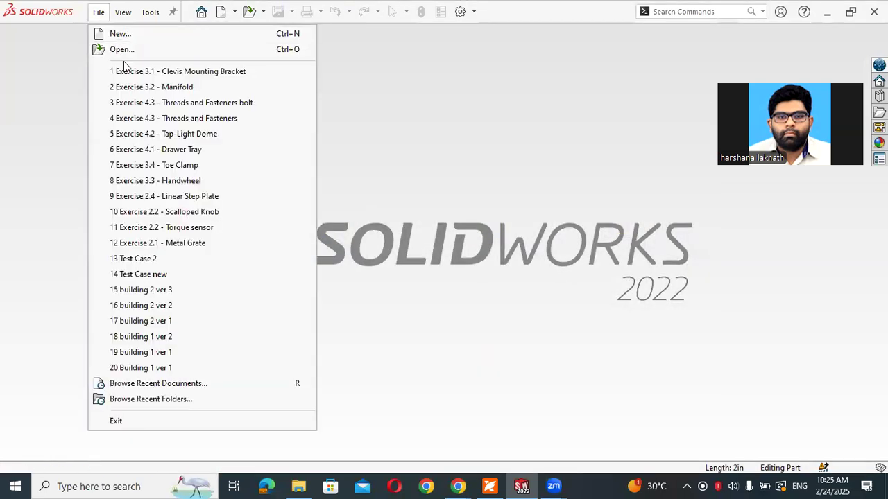
click(167, 89)
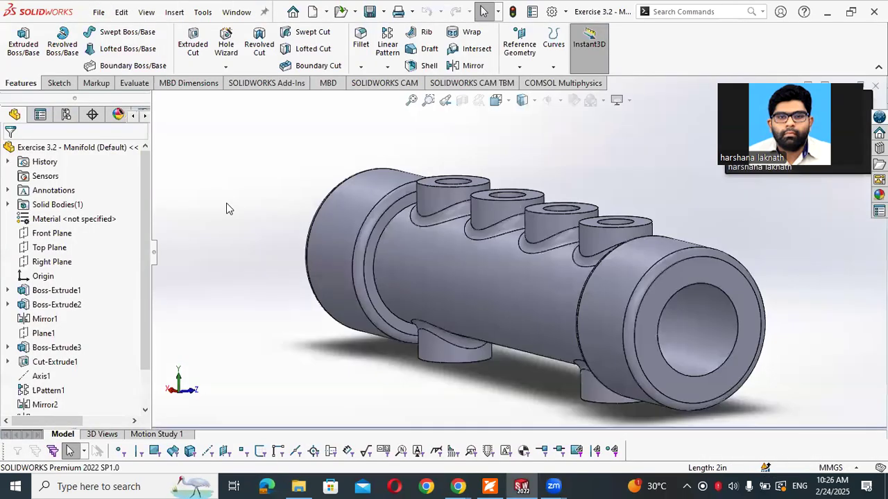
scroll(202, 213, down, 3)
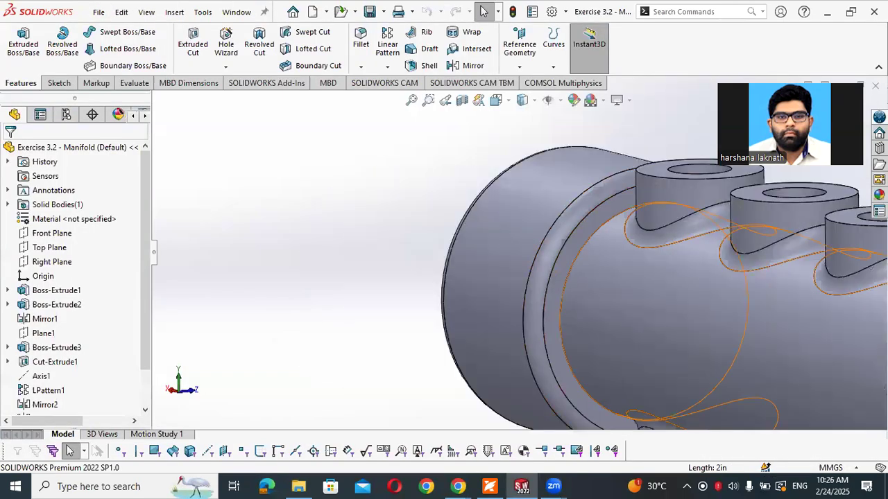
scroll(746, 303, up, 4)
scroll(760, 293, up, 1)
scroll(758, 294, down, 2)
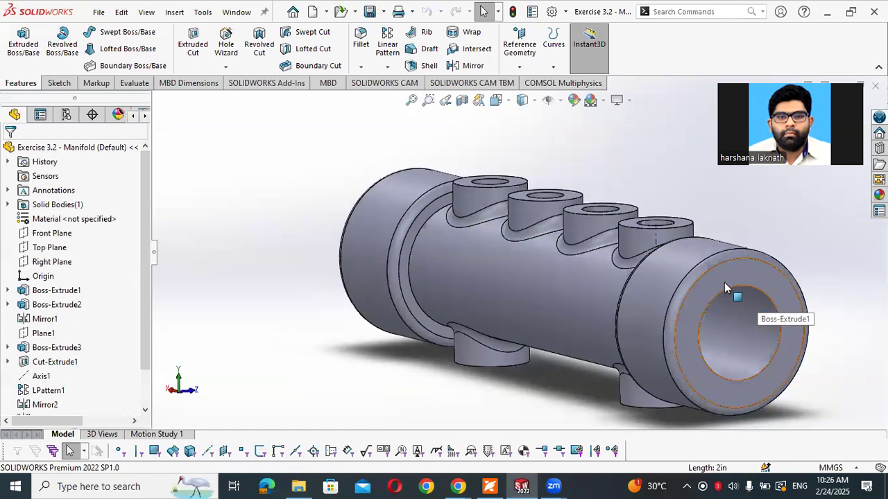
scroll(535, 253, up, 2)
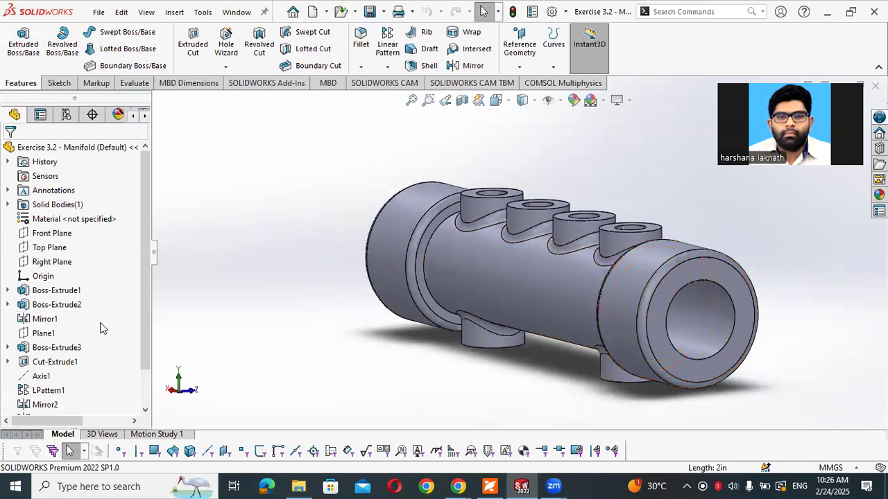
Roll the manifold's feature history back to just after Mirror2 to review the construction, and restore it to the end
scroll(111, 333, down, 2)
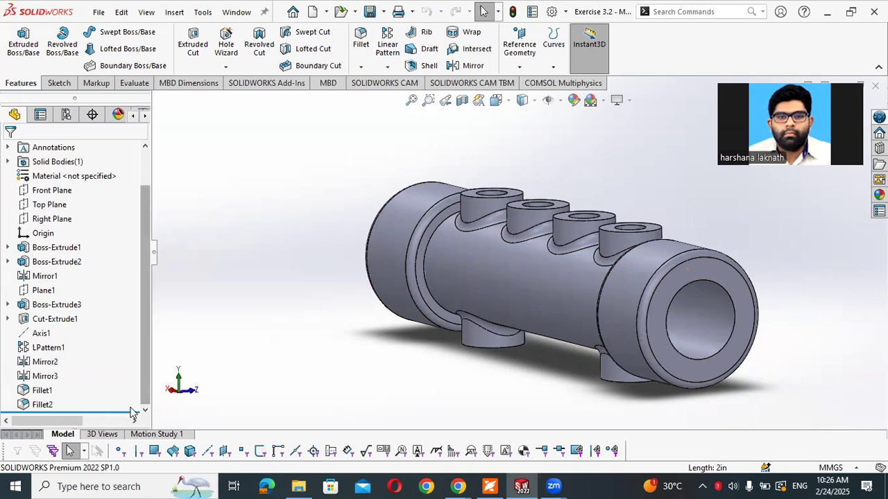
mouse_move(132, 413)
mouse_down()
mouse_move(131, 340)
mouse_move(113, 254)
mouse_move(104, 262)
mouse_move(113, 241)
mouse_move(103, 258)
mouse_move(111, 252)
mouse_move(108, 297)
mouse_move(123, 367)
mouse_up()
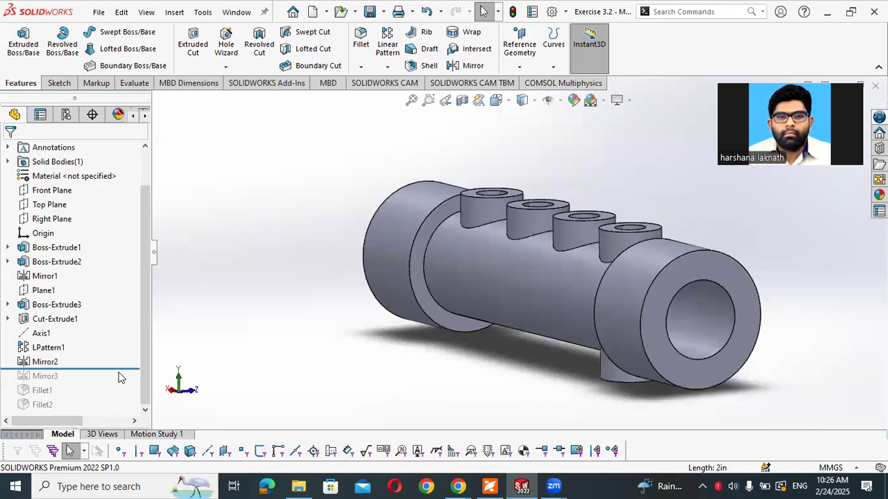
drag(121, 374, 115, 408)
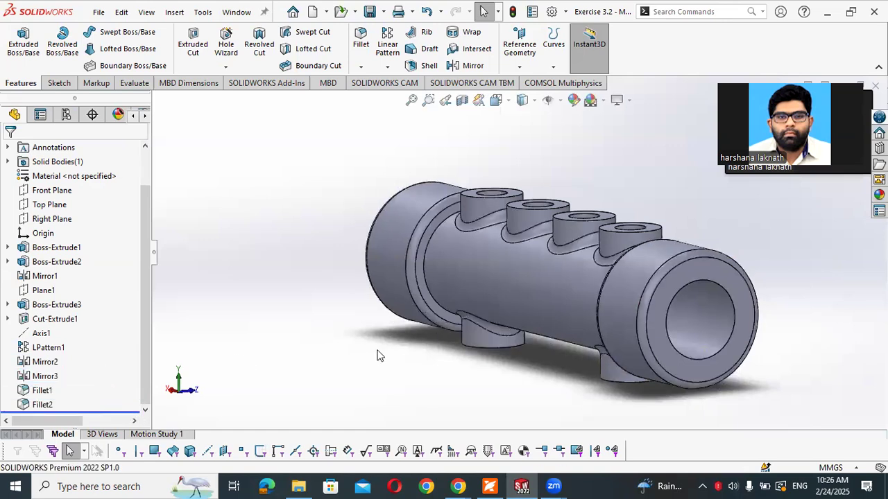
scroll(590, 302, up, 3)
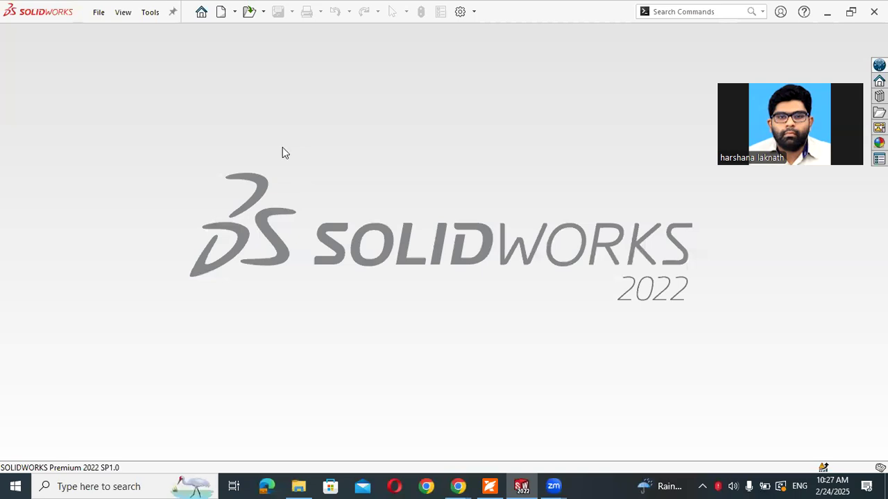
Create a new part document
click(98, 12)
click(114, 32)
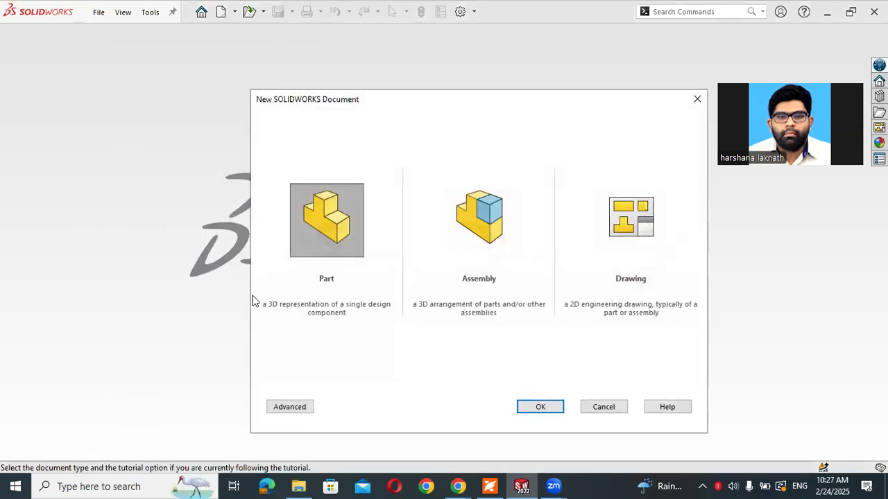
click(537, 409)
Switch to the design workbook PDF in Foxit and read the opening instructions of Exercise 3.2: Manifold
click(489, 485)
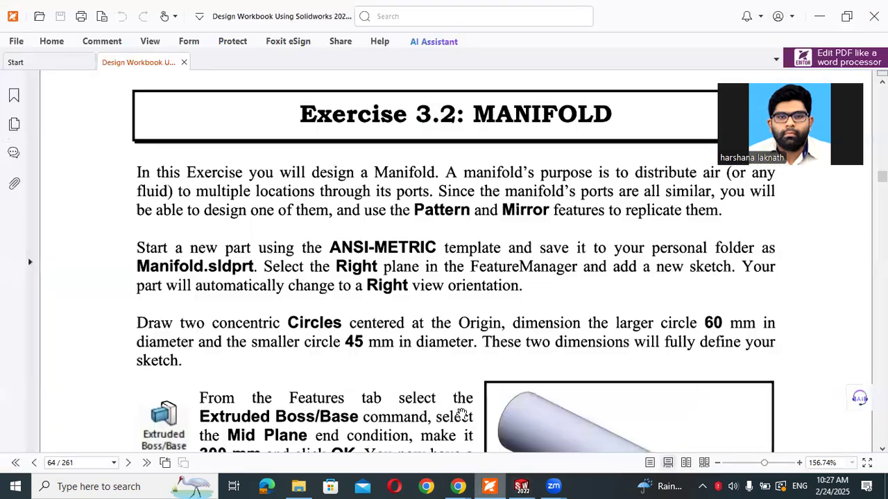
scroll(399, 298, down, 3)
scroll(399, 298, up, 3)
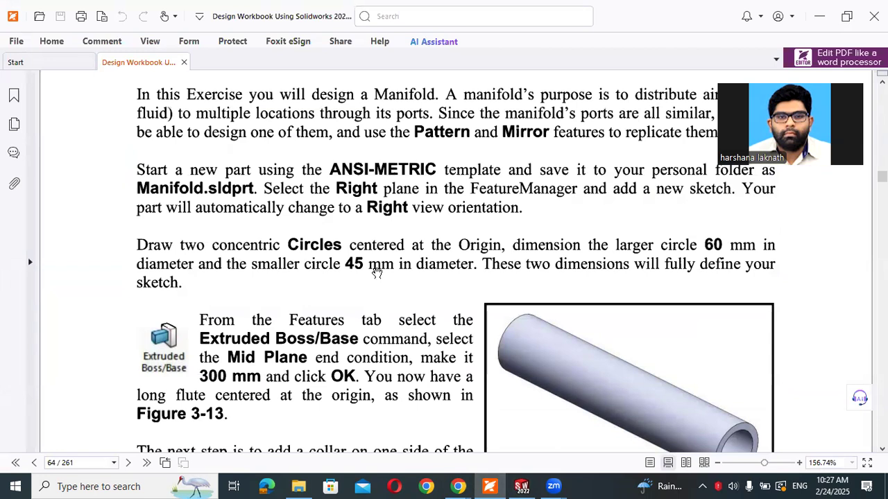
scroll(377, 272, up, 1)
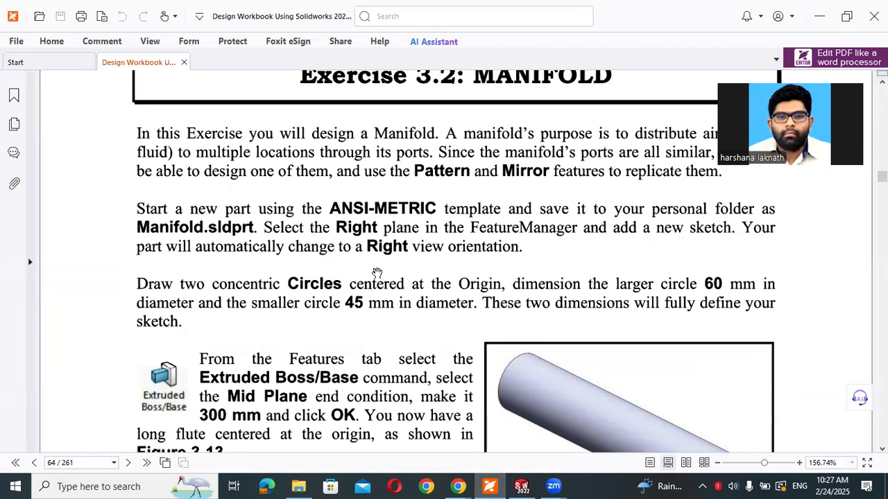
Switch back to SOLIDWORKS and check which unit system the new part uses
click(521, 486)
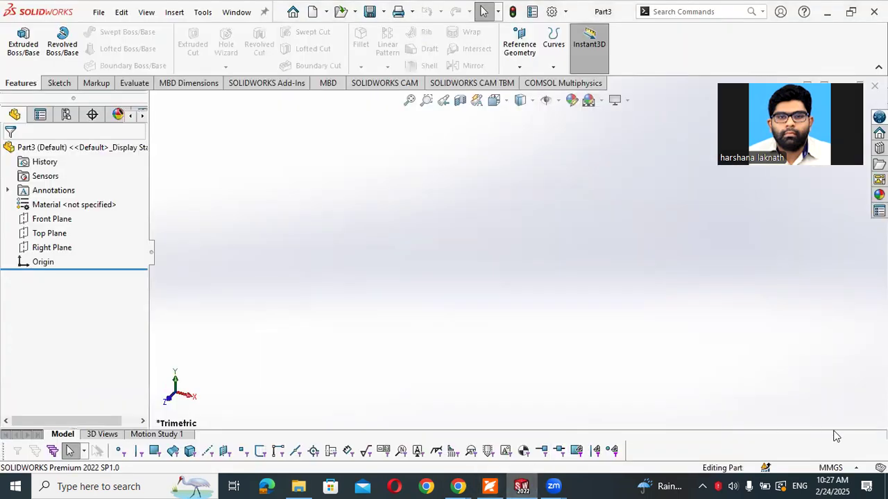
click(833, 467)
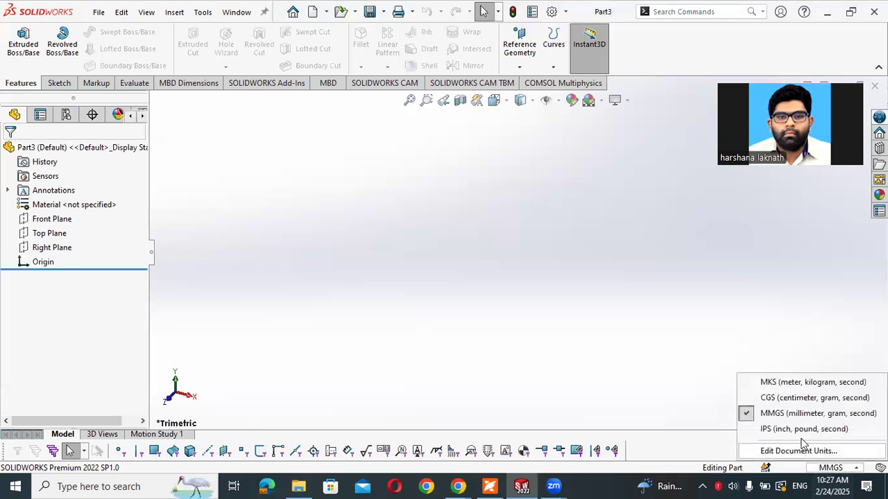
click(577, 325)
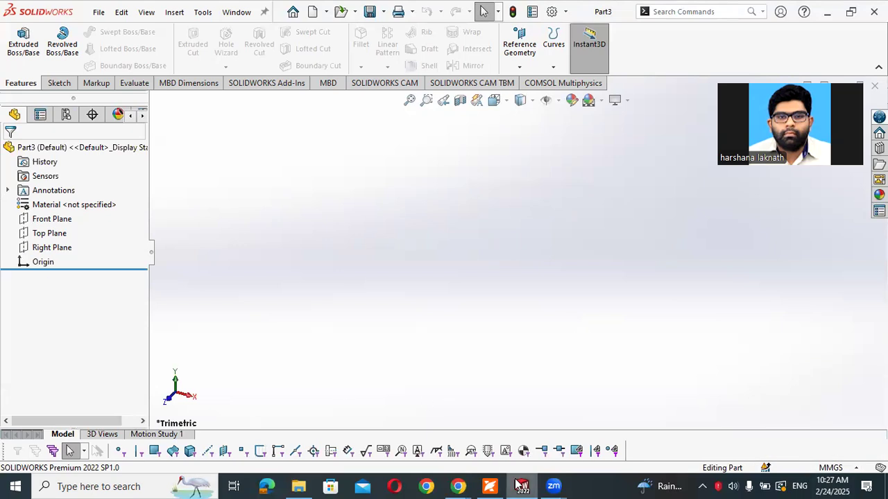
Read the workbook's instructions for the manifold's base circles and mid-plane extrusion in Foxit, and return to the new part in SOLIDWORKS
click(494, 486)
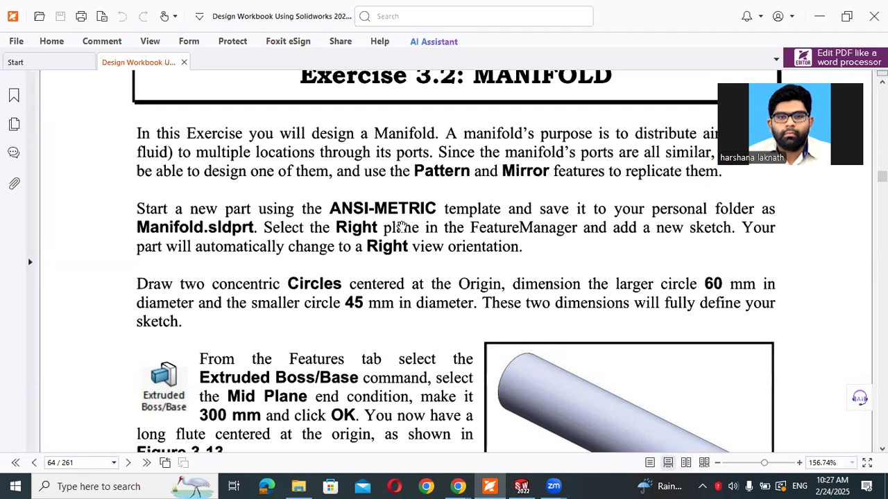
scroll(402, 228, down, 1)
scroll(401, 227, down, 1)
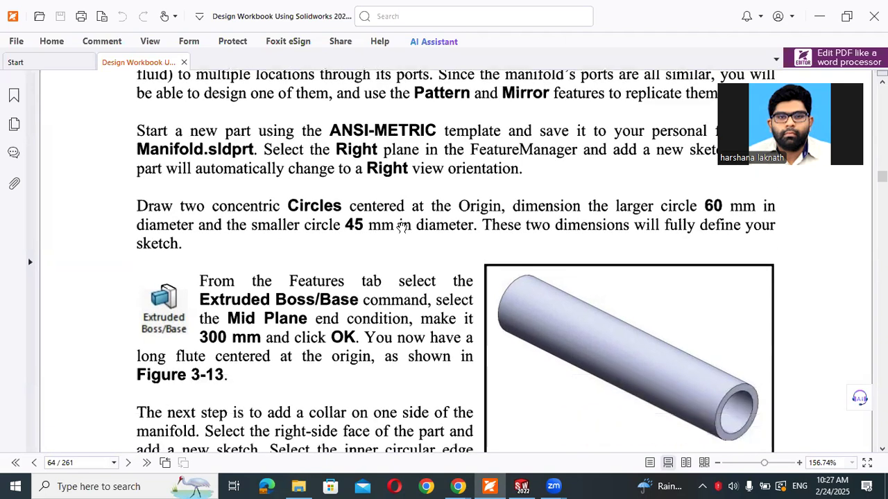
scroll(395, 212, down, 2)
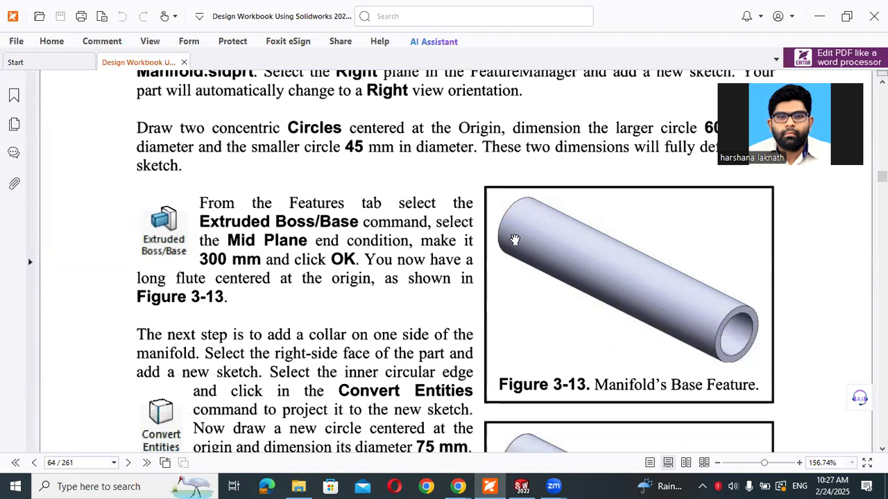
scroll(491, 231, up, 2)
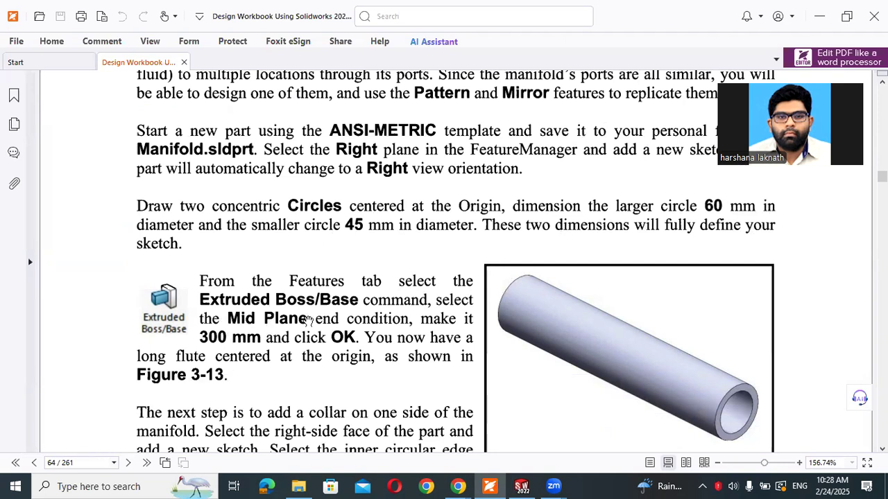
click(819, 16)
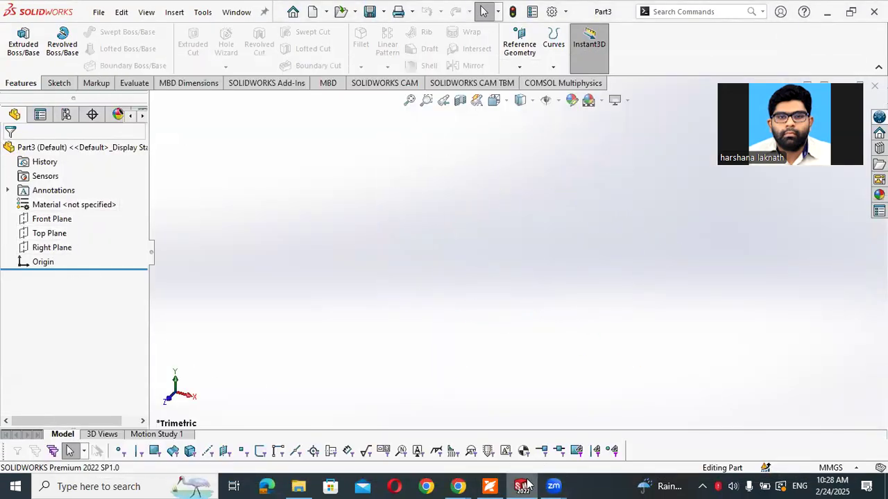
click(495, 485)
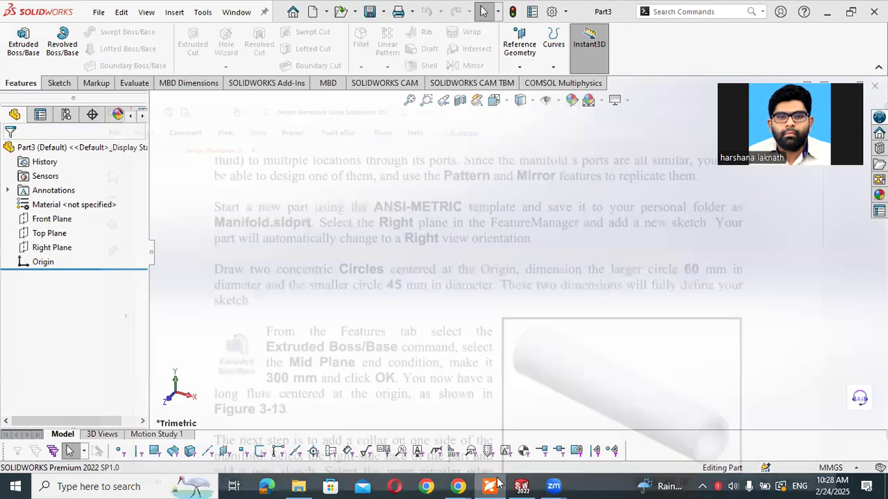
click(498, 484)
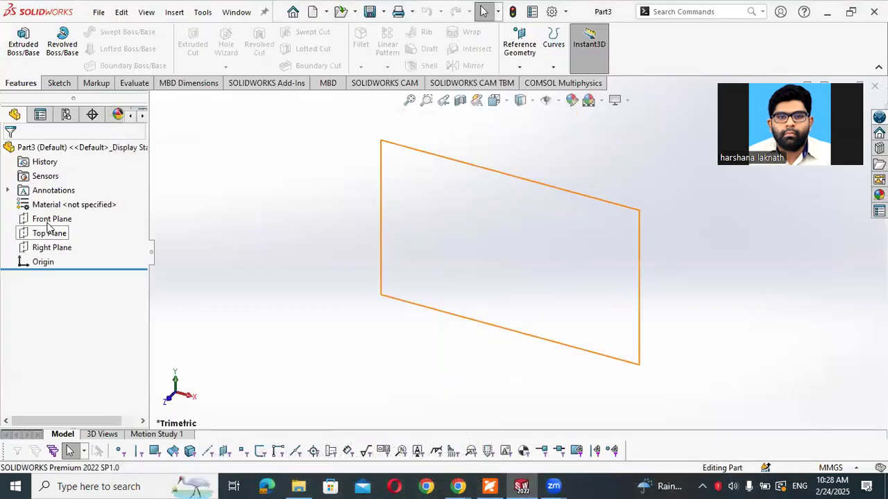
Sketch two concentric circles centred at the origin on the Right Plane, the outer one about 115 mm in diameter
click(53, 248)
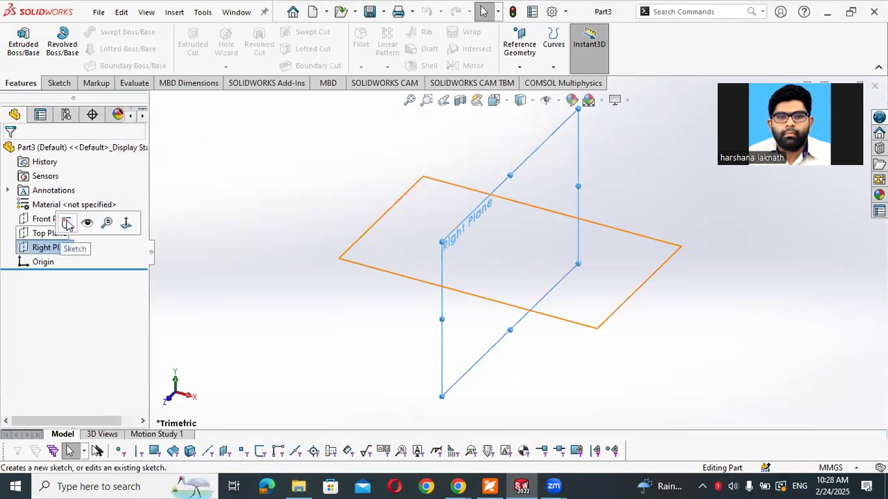
click(66, 223)
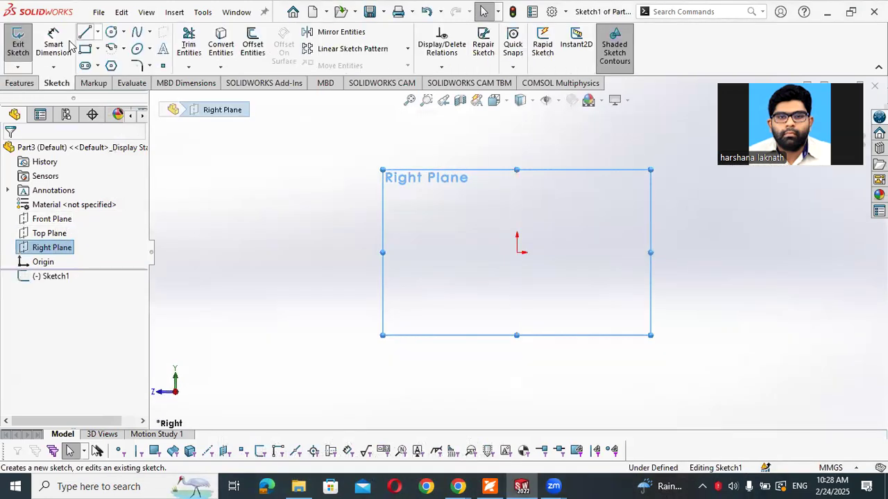
click(111, 32)
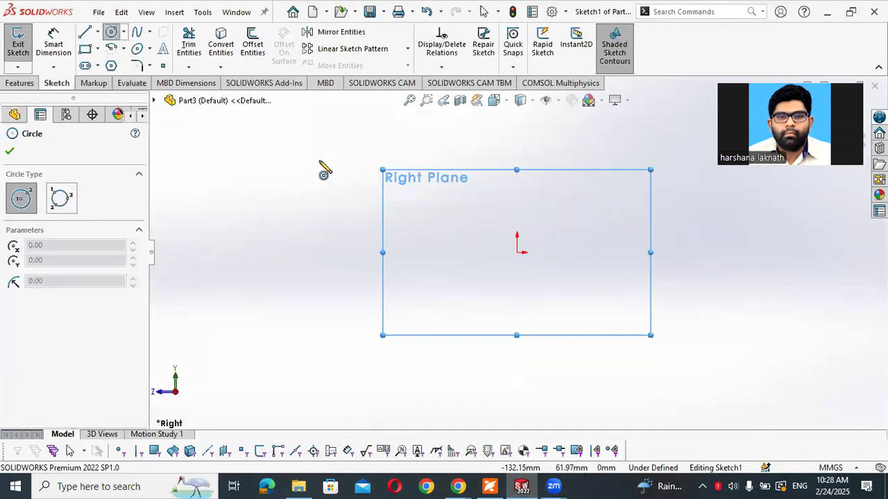
click(518, 253)
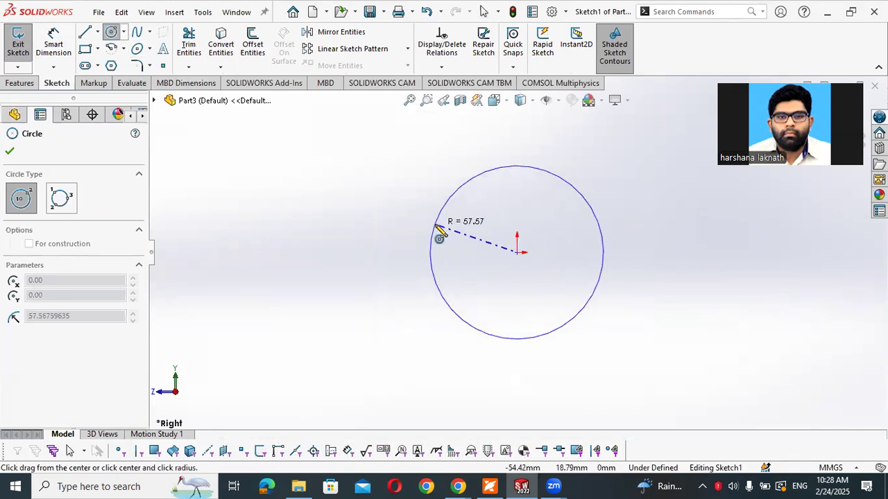
click(433, 239)
click(518, 253)
click(468, 215)
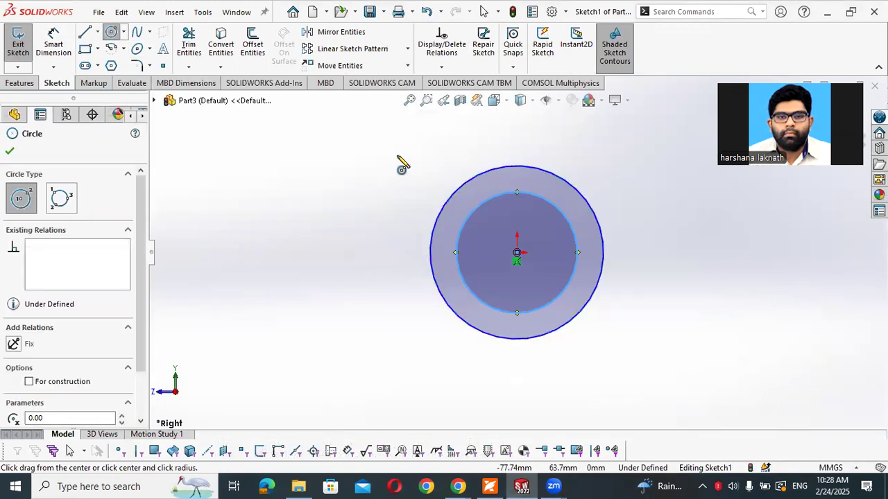
Dimension the outer circle's diameter and set it to 60 mm
click(54, 44)
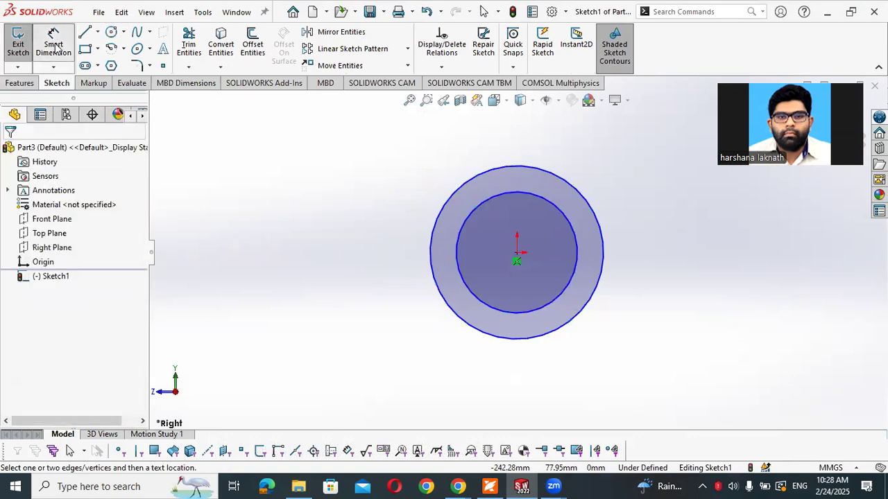
click(452, 197)
click(382, 191)
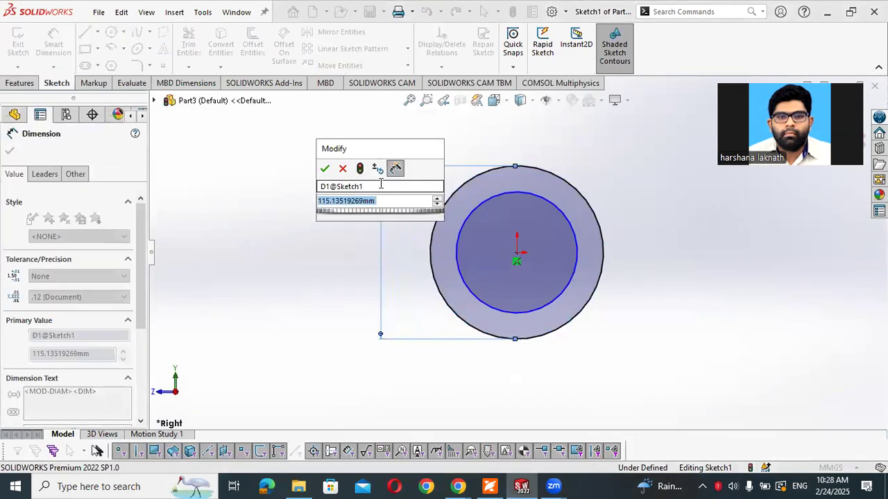
text(60)
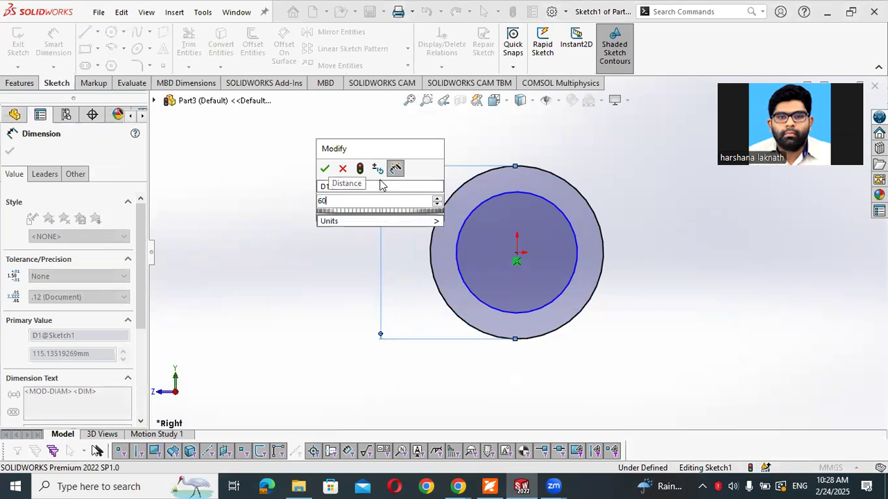
key(Return)
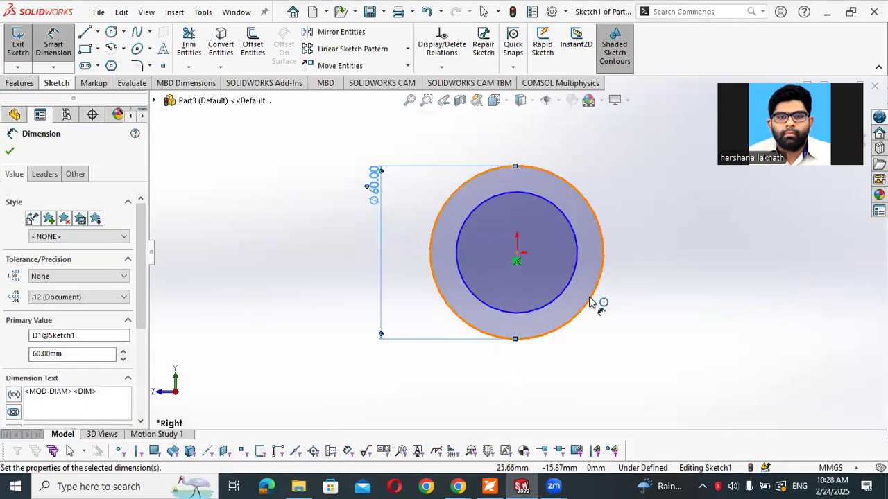
Dimension the inner circle's diameter and set it to 45 mm
click(572, 285)
click(669, 297)
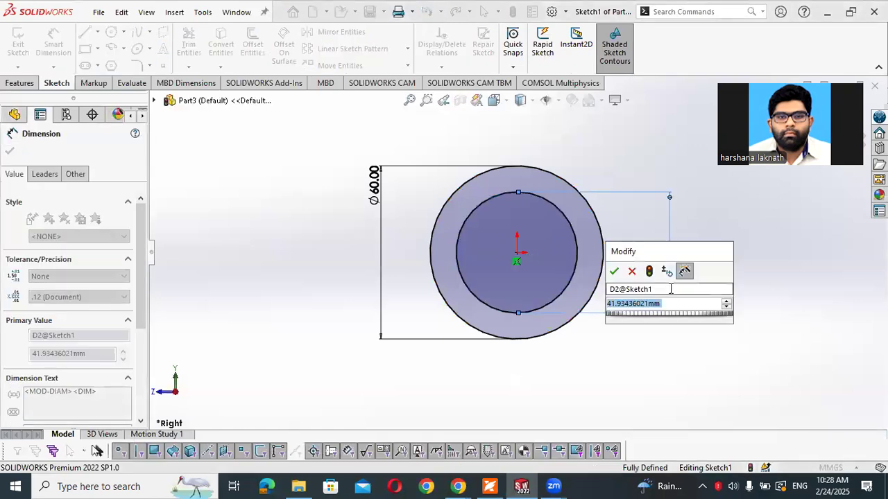
text(45)
key(Return)
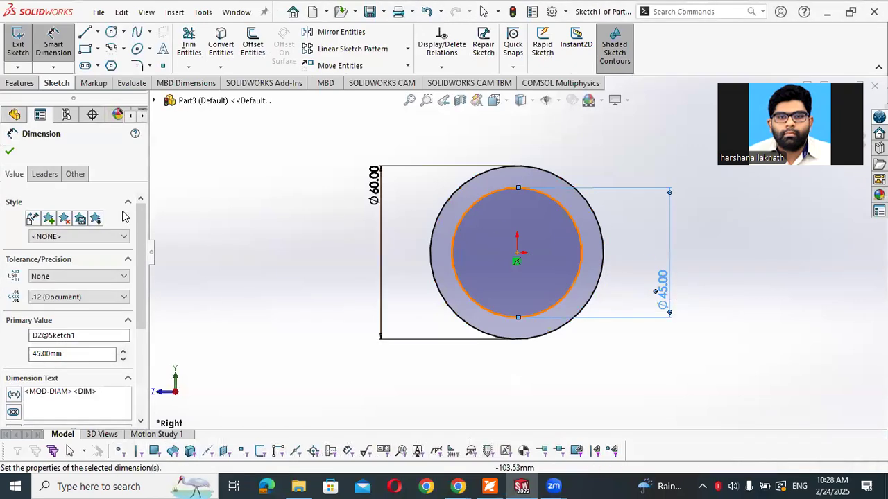
Extrude the ring between the two circles as a boss with the Mid Plane end condition and a 300 mm depth
click(18, 83)
click(21, 56)
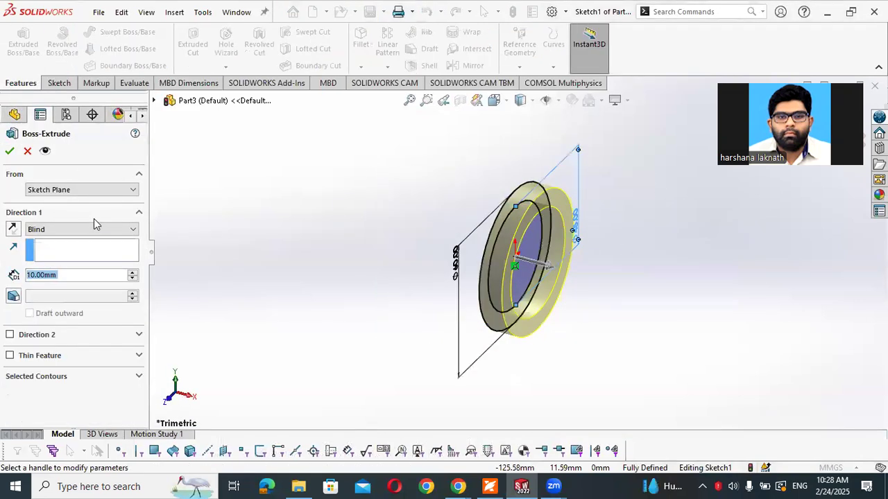
click(97, 230)
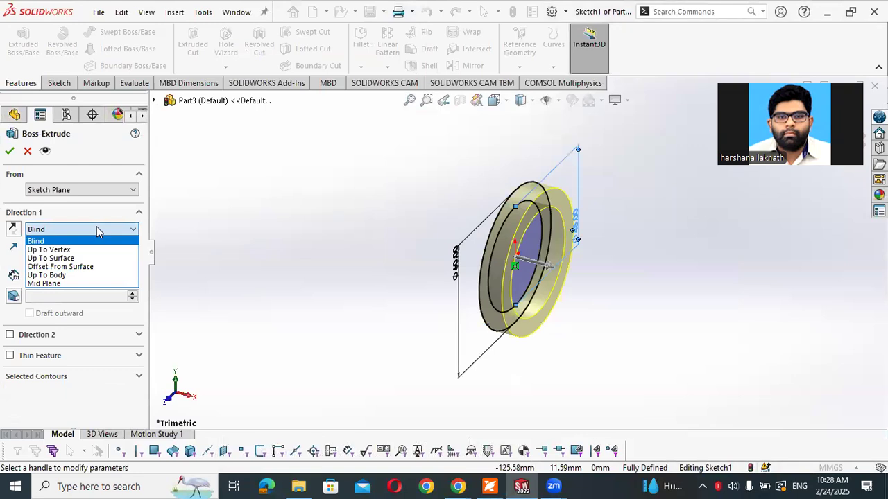
click(43, 284)
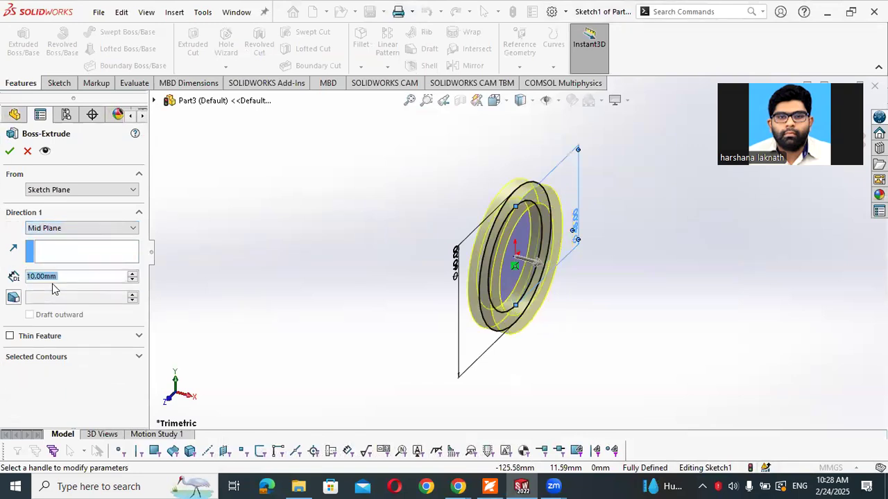
text(300)
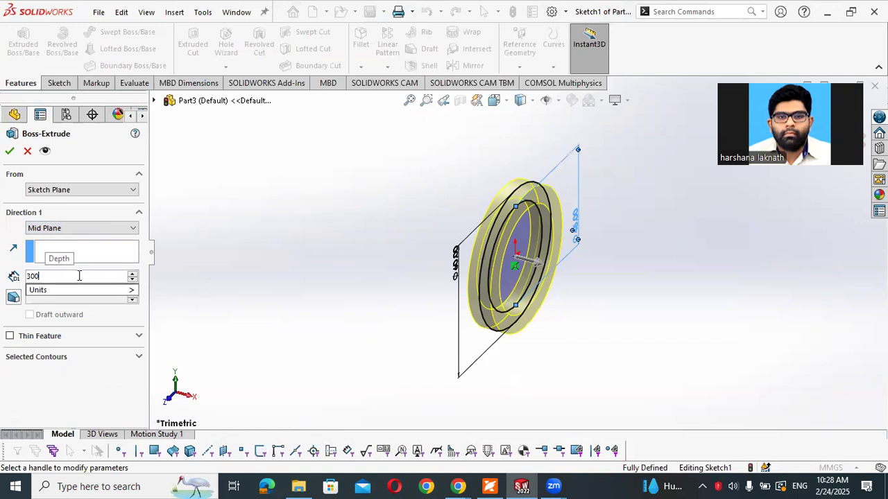
key(Return)
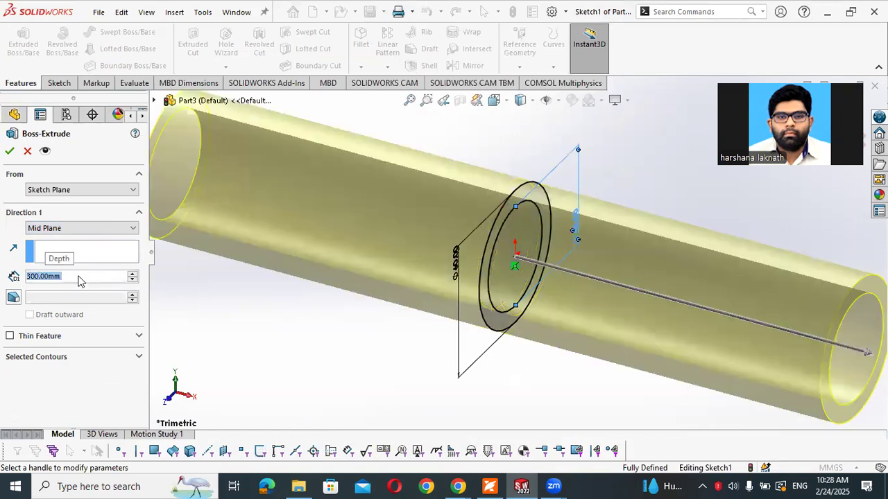
click(10, 150)
key(f)
click(449, 323)
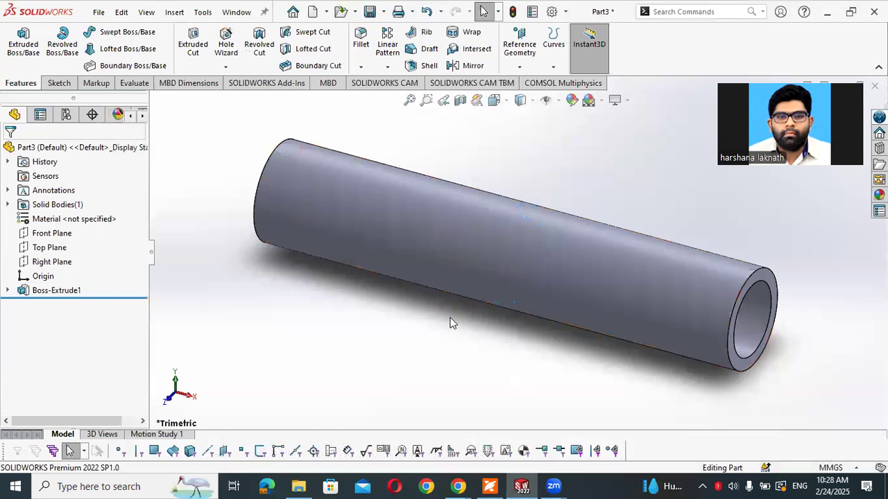
Read the workbook's instructions for adding the collar at one end of the manifold in Foxit, and return to the part in SOLIDWORKS
click(490, 486)
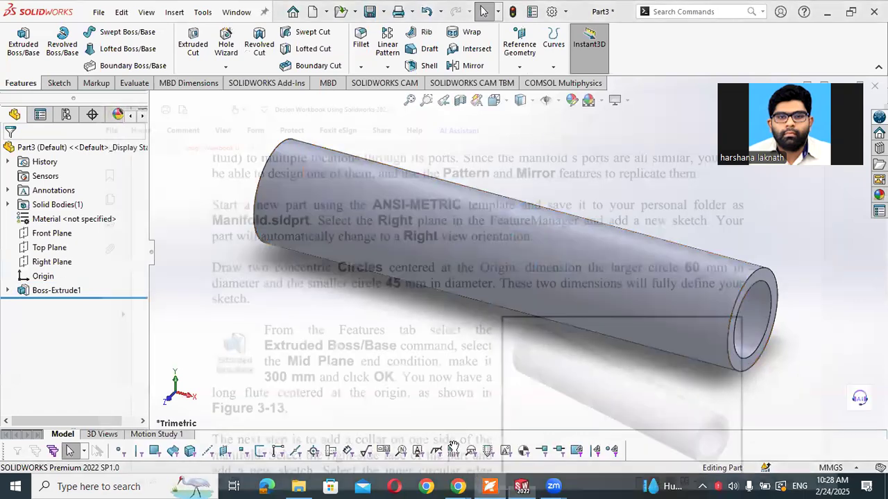
scroll(199, 203, down, 3)
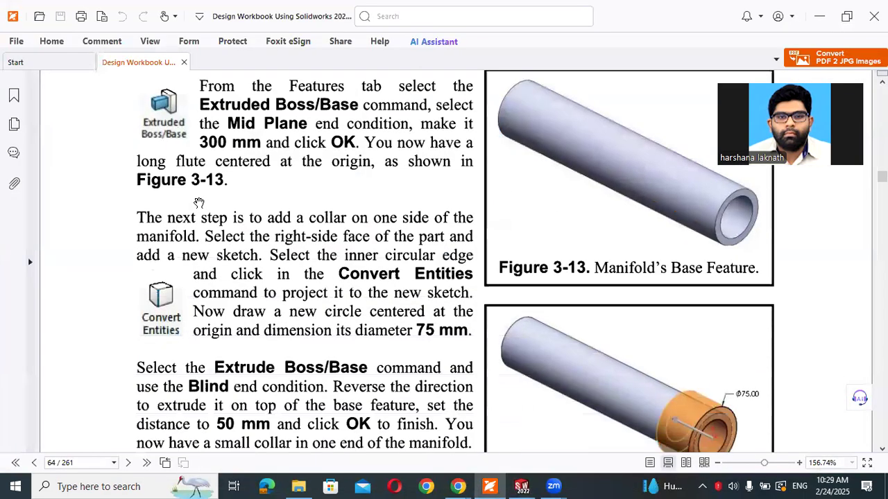
scroll(200, 203, down, 1)
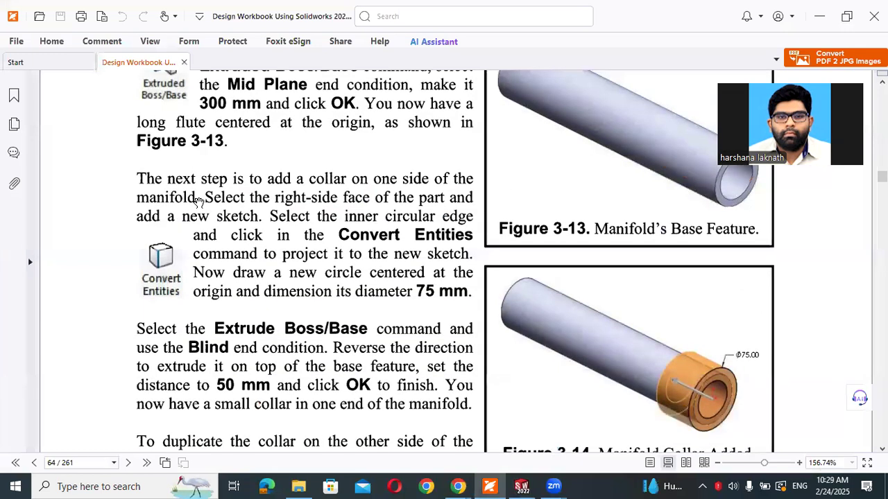
scroll(199, 201, down, 1)
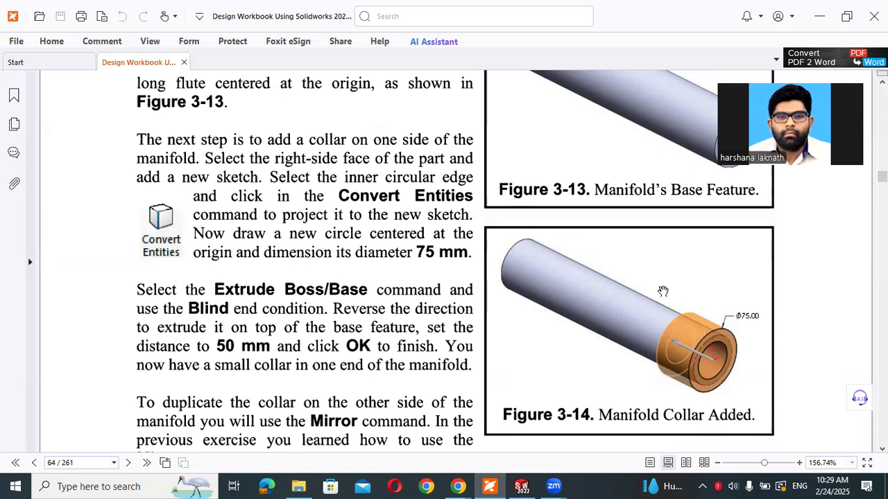
click(829, 14)
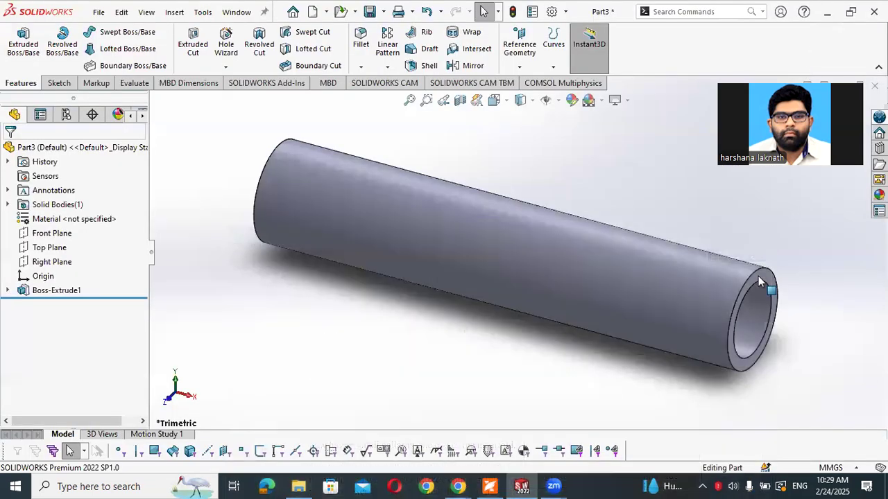
Start a sketch on the tube's right end face and convert the face's outer circular edge into a sketch circle
click(758, 277)
click(763, 238)
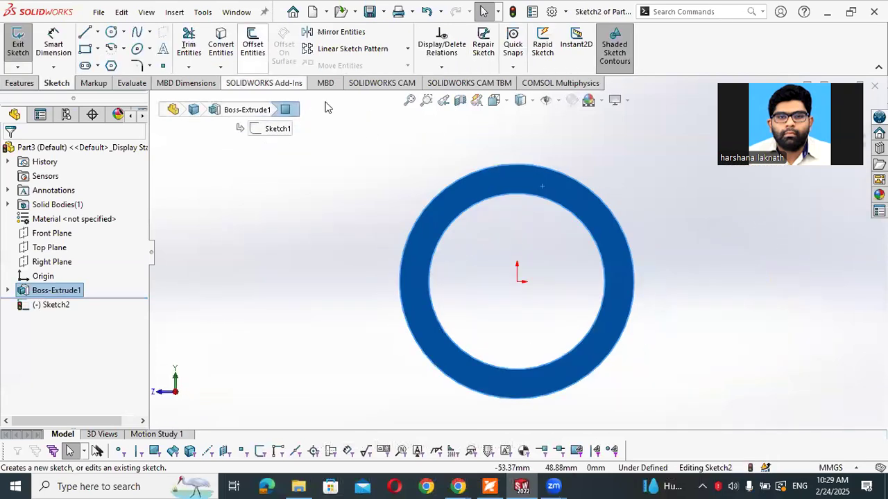
click(208, 164)
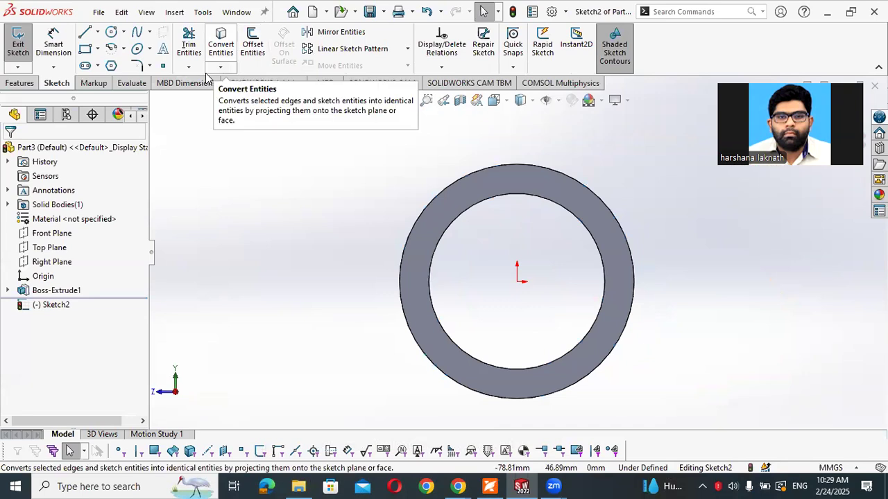
click(221, 45)
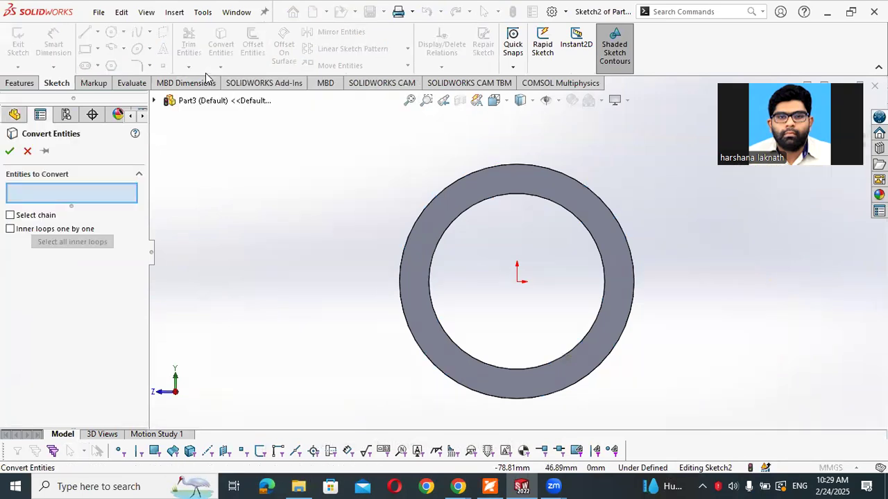
click(438, 197)
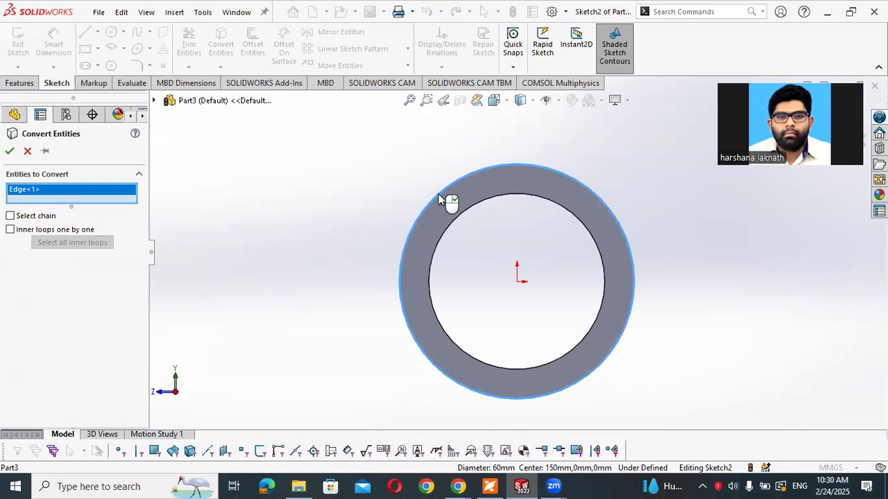
right_click(439, 195)
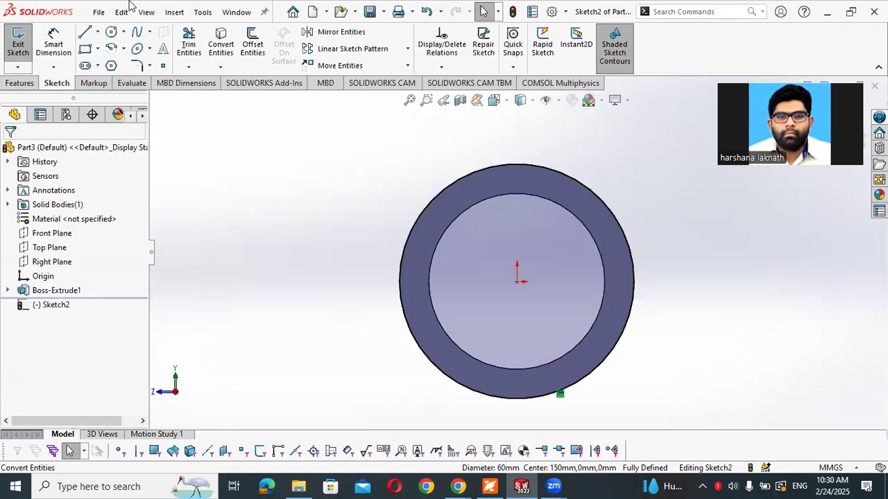
Sketch a larger circle centred at the origin around the tube's end face and set its diameter to 75 mm
click(111, 32)
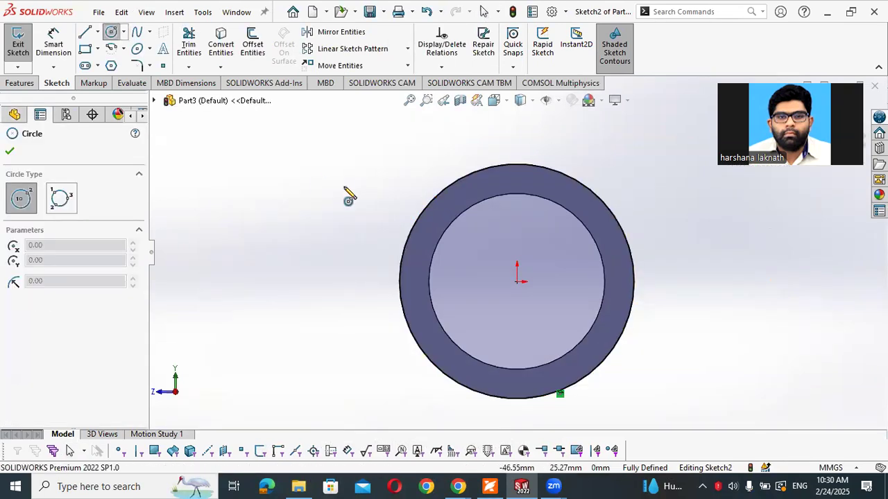
click(380, 200)
right_drag(315, 202, 310, 144)
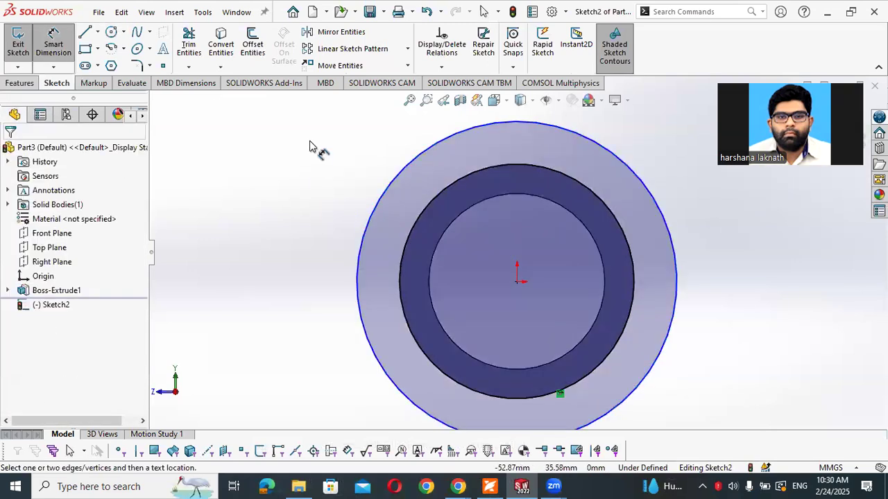
click(404, 181)
click(341, 175)
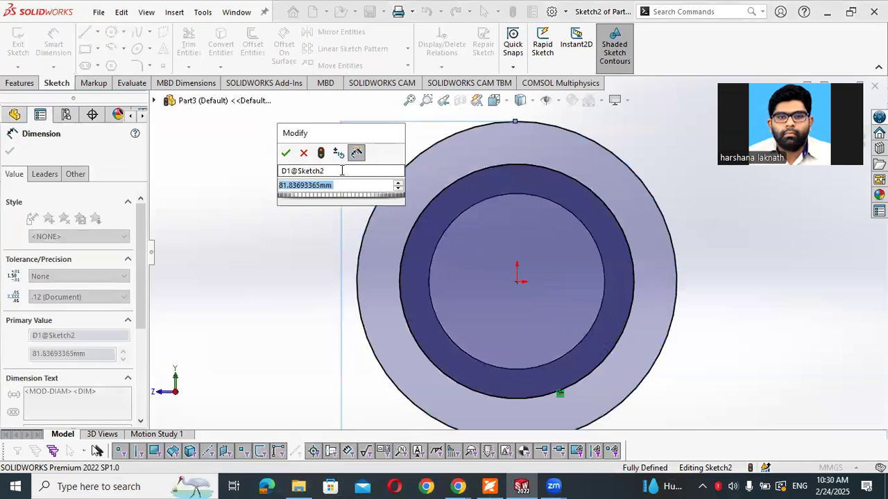
text(75)
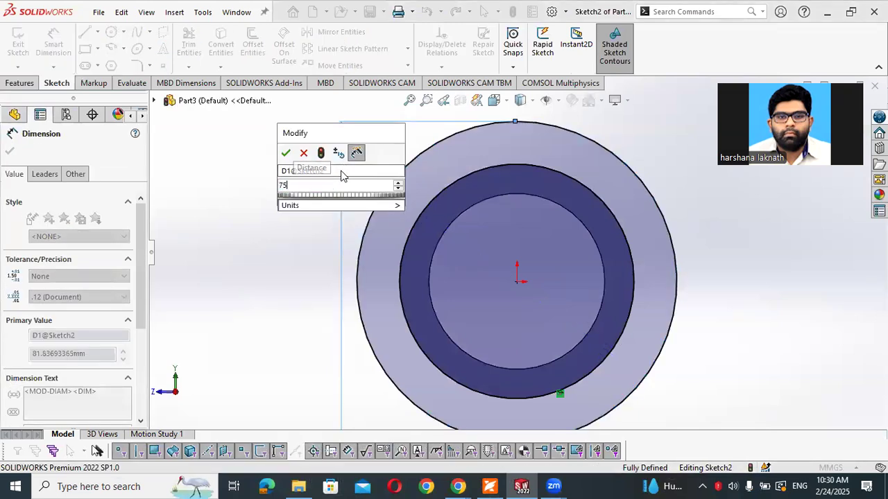
key(Return)
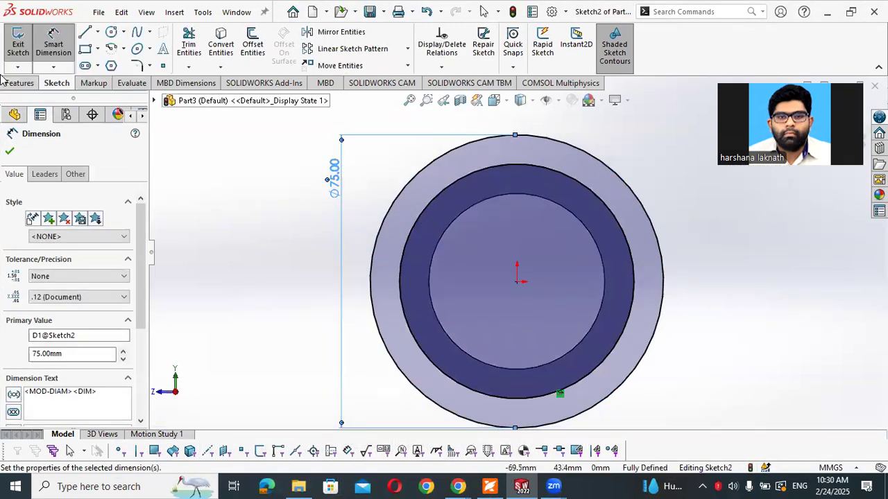
Extrude the collar sketch 50 mm with the Blind end condition, reversing the direction so it runs back over the tube
click(19, 83)
click(22, 46)
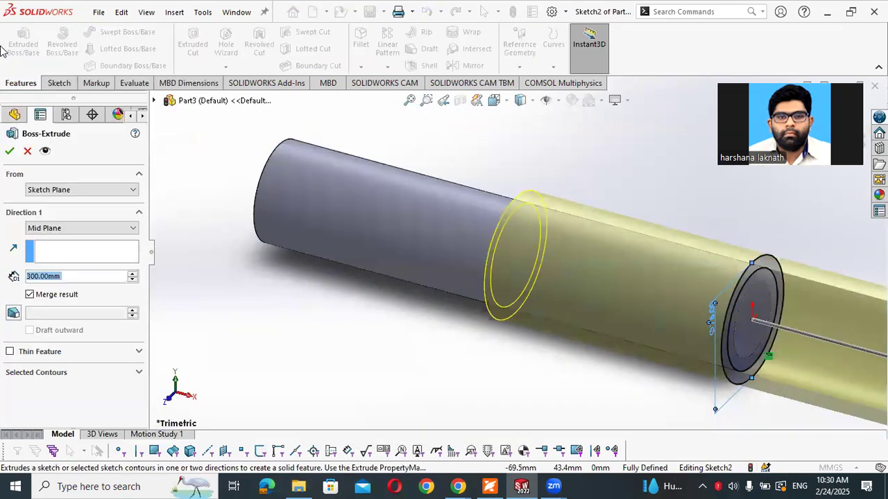
click(91, 231)
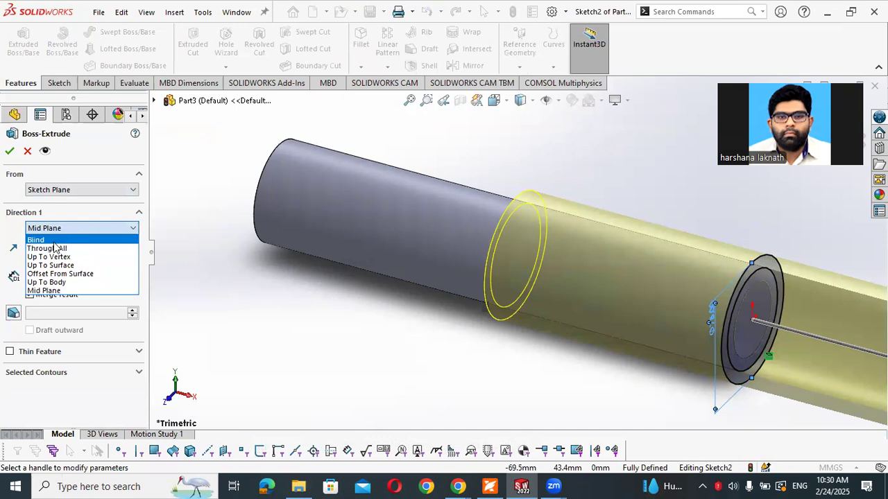
click(54, 241)
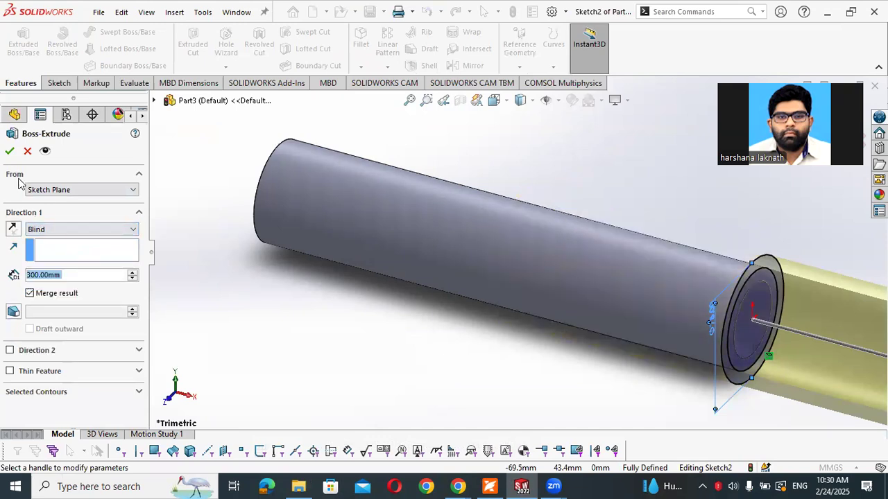
click(12, 231)
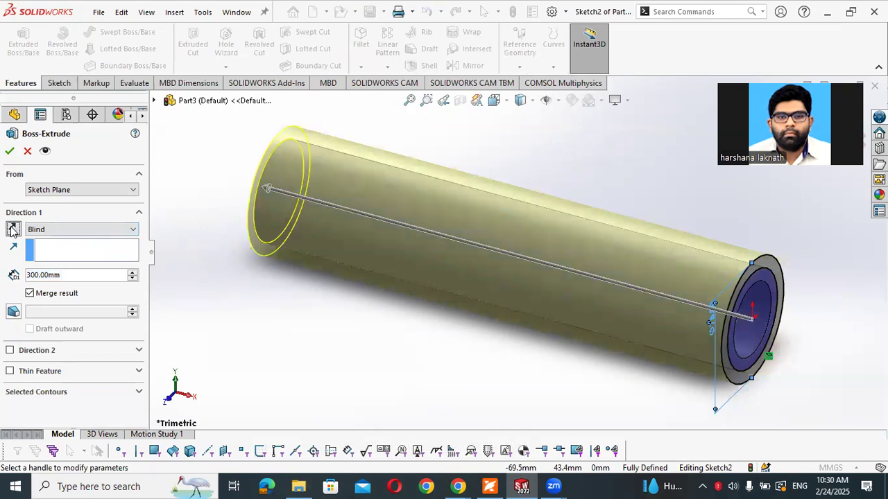
drag(67, 272, 18, 264)
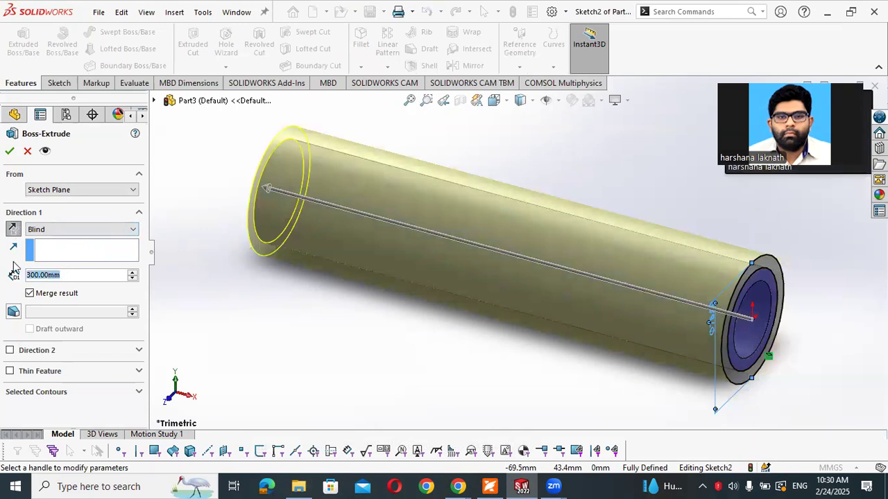
text(50)
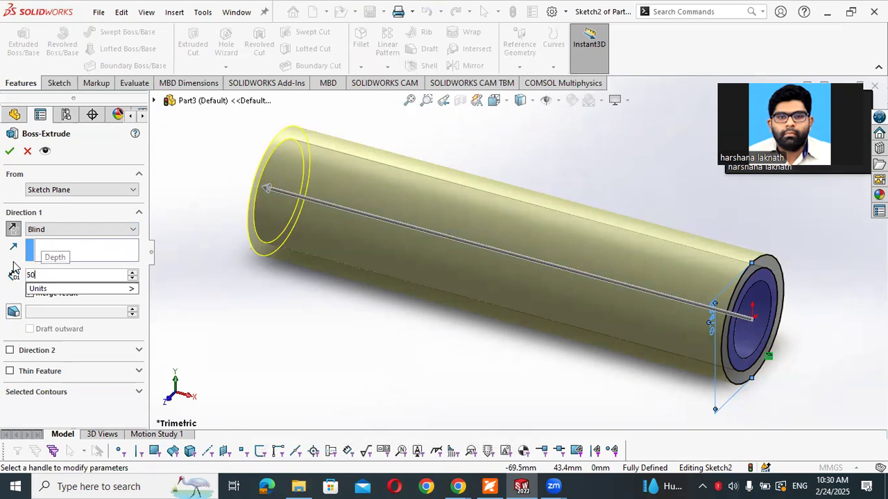
key(Return)
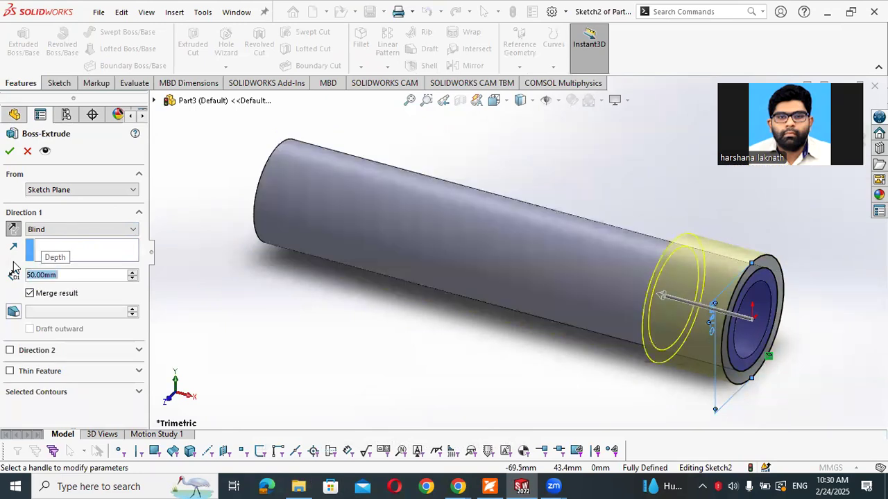
click(9, 151)
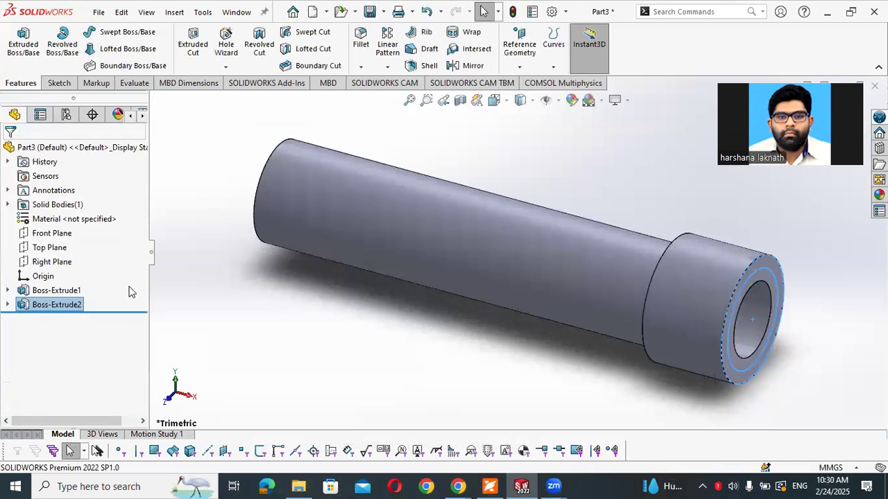
click(342, 296)
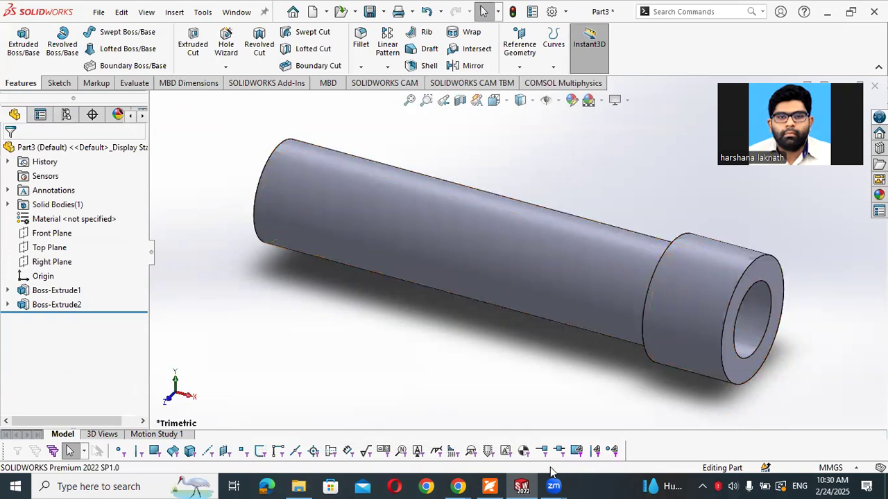
Read the workbook's instructions for mirroring the collar to the manifold's other end in Foxit, and return to the part in SOLIDWORKS
click(491, 485)
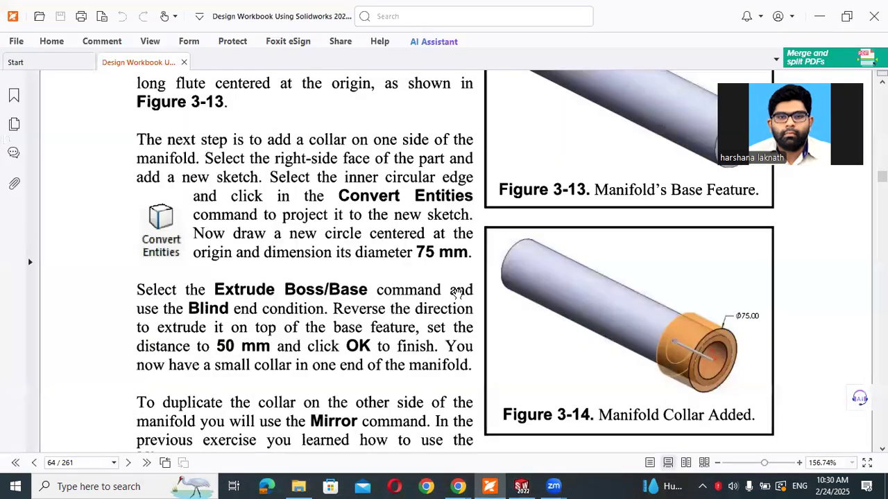
scroll(457, 295, down, 3)
scroll(457, 295, down, 2)
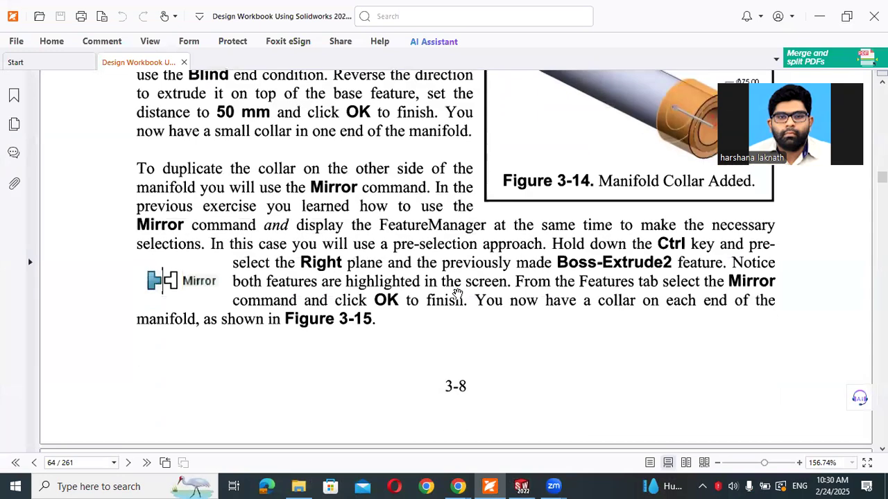
scroll(457, 295, down, 9)
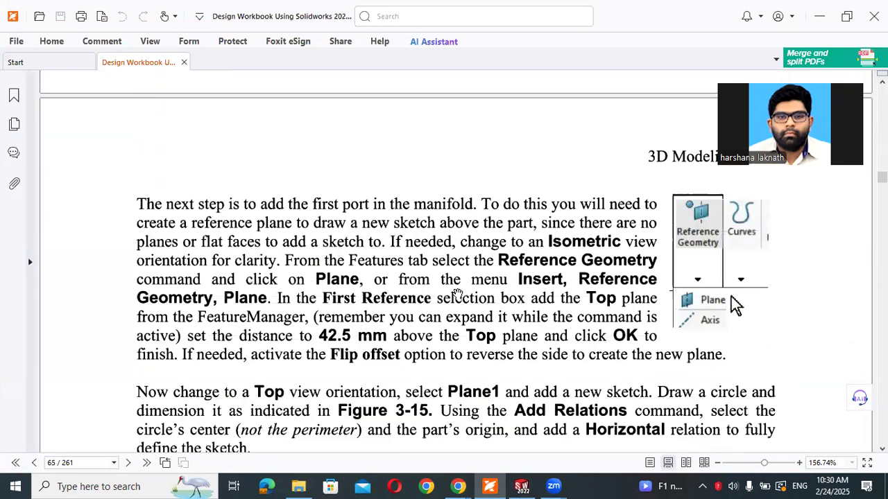
scroll(457, 295, up, 10)
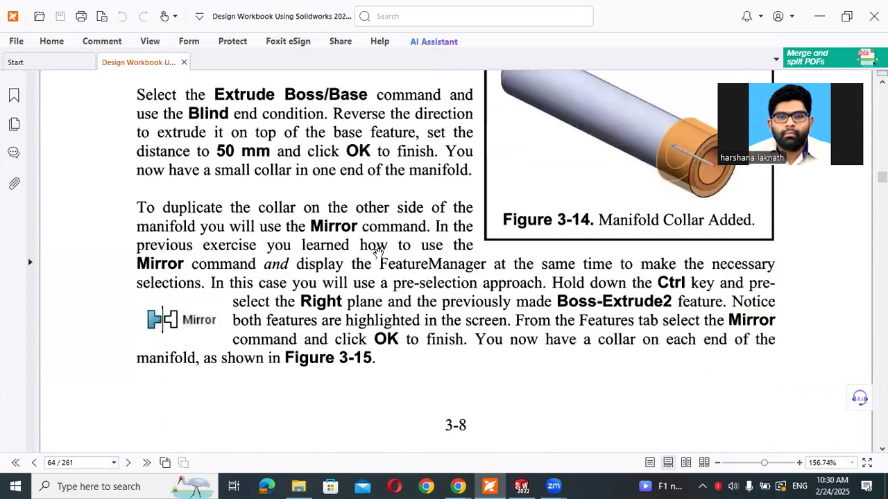
click(818, 17)
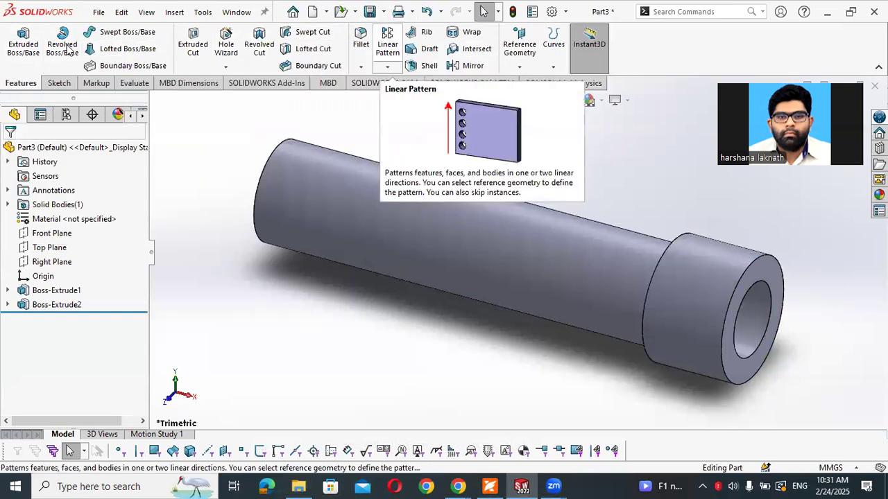
click(472, 66)
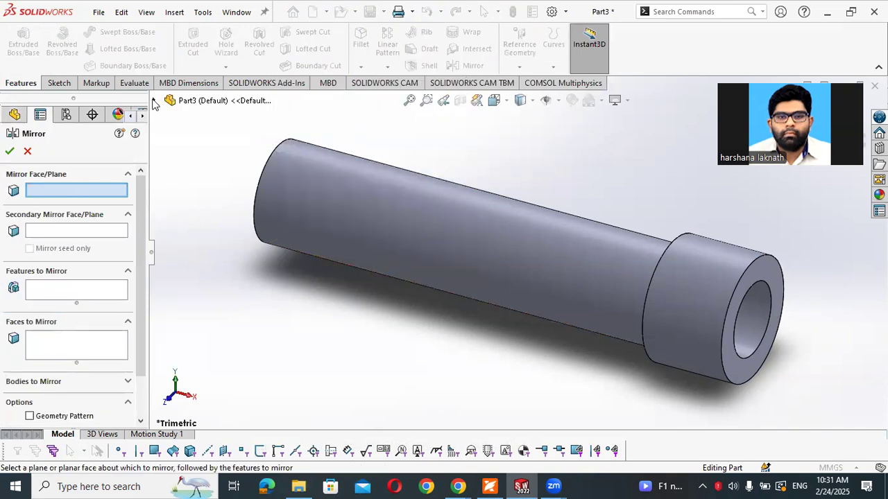
click(153, 101)
click(207, 219)
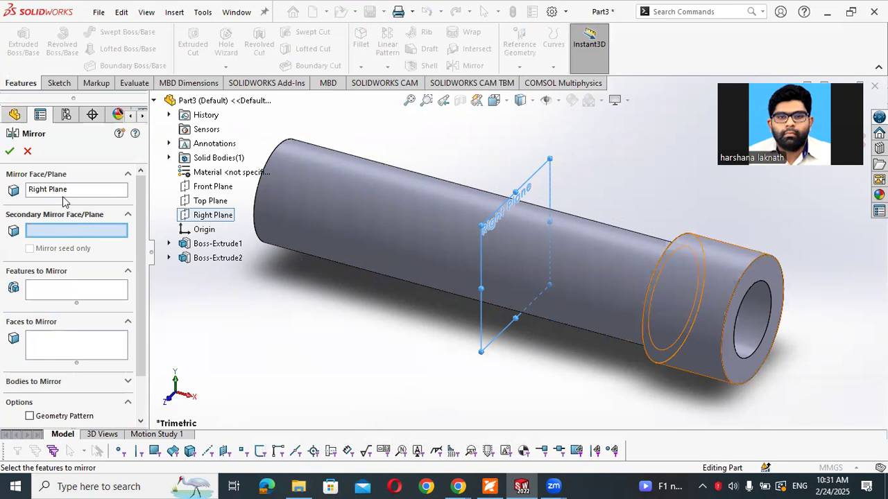
click(28, 152)
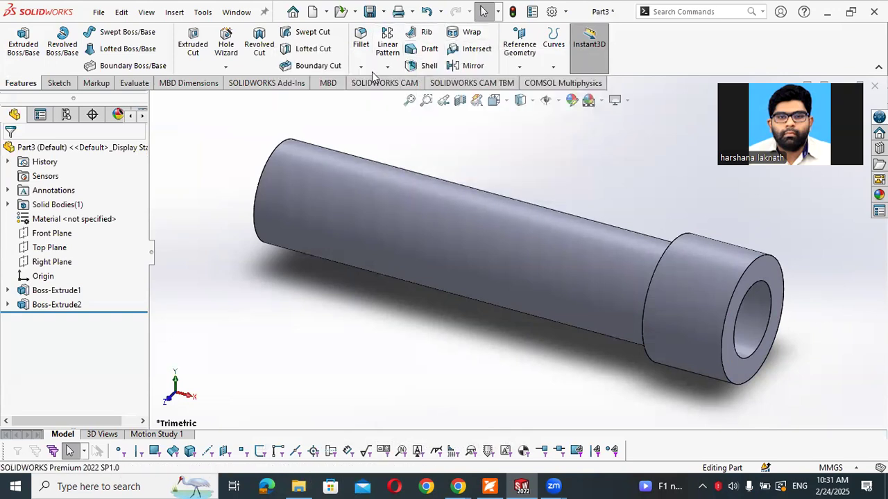
Mirror the collar feature Boss-Extrude2 about the Right Plane to add a matching collar at the tube's other end
click(473, 65)
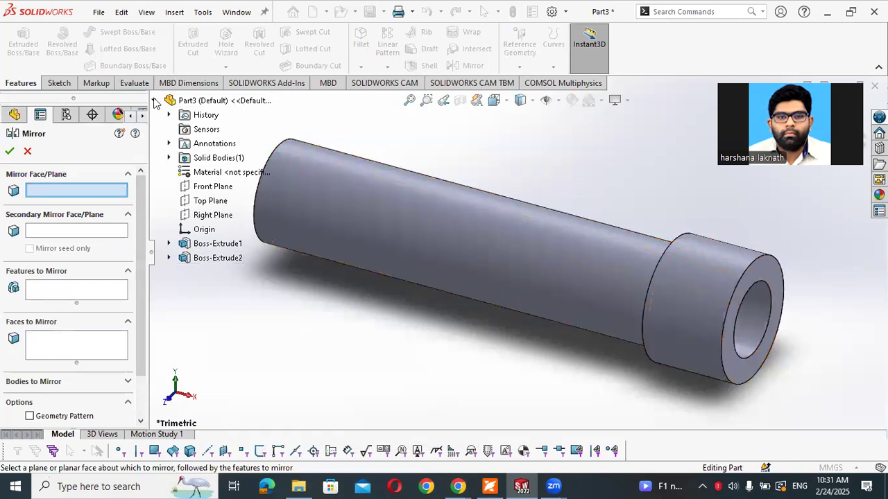
click(154, 101)
click(154, 100)
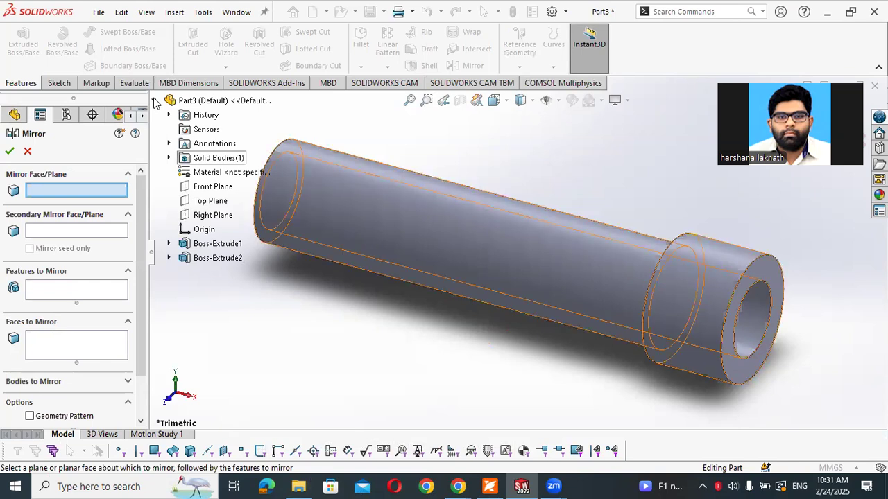
click(217, 216)
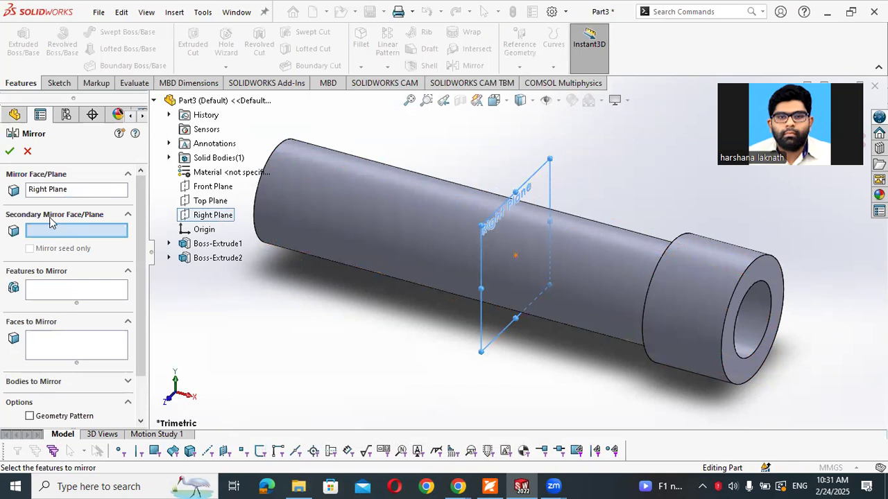
scroll(53, 225, down, 1)
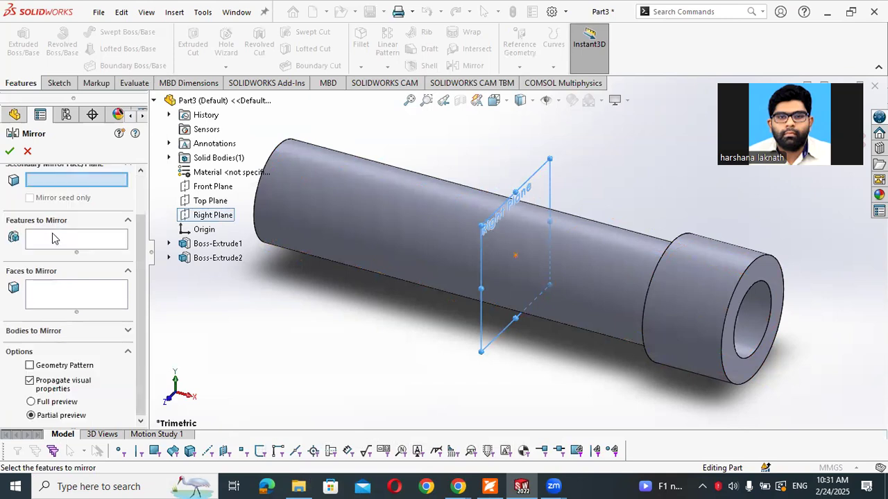
click(50, 240)
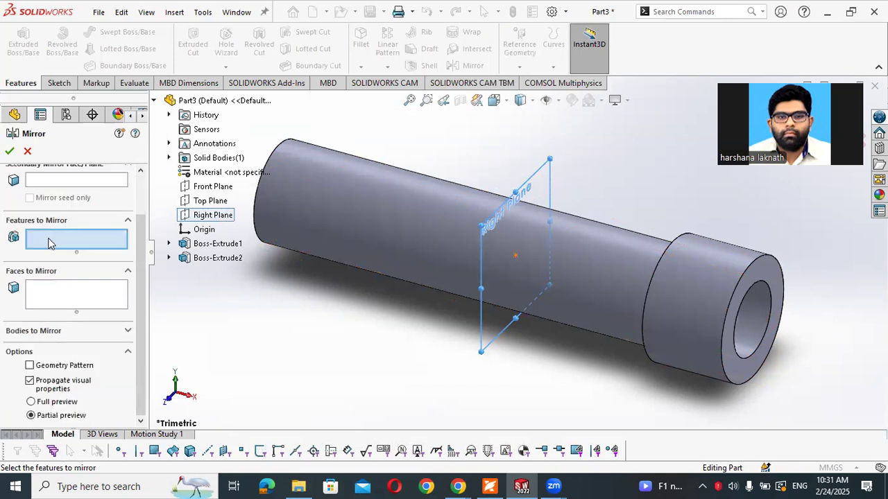
click(216, 258)
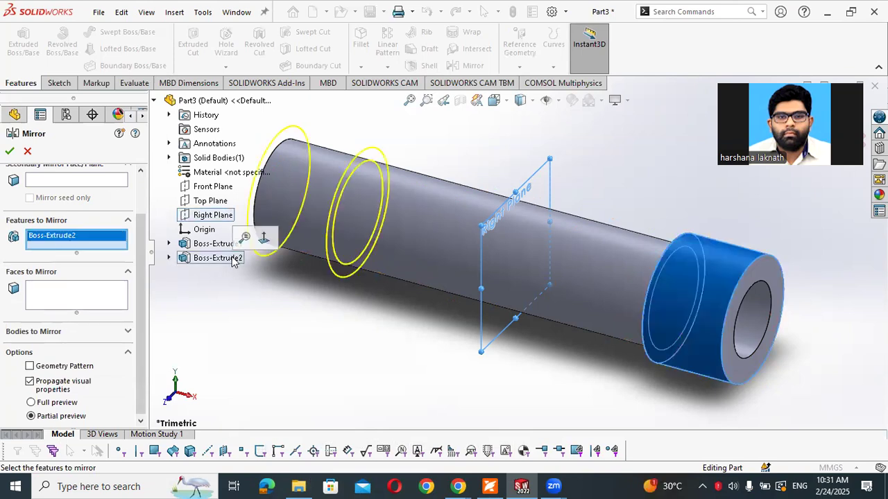
click(9, 150)
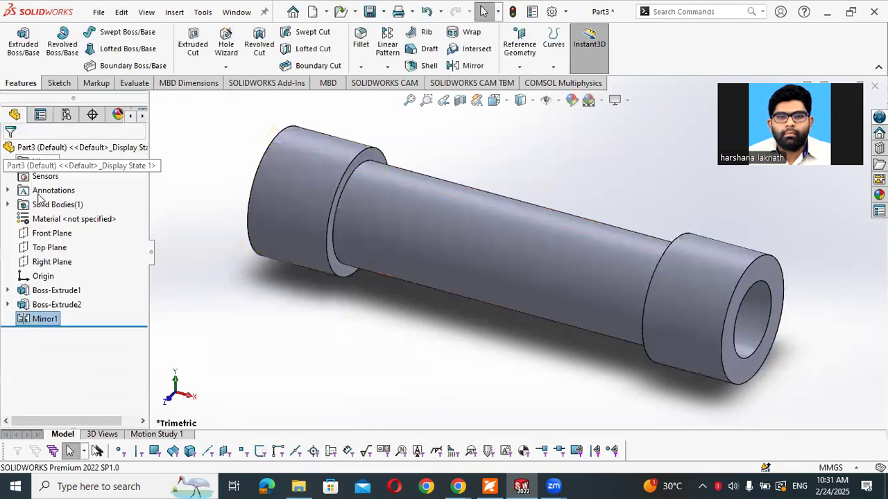
click(232, 328)
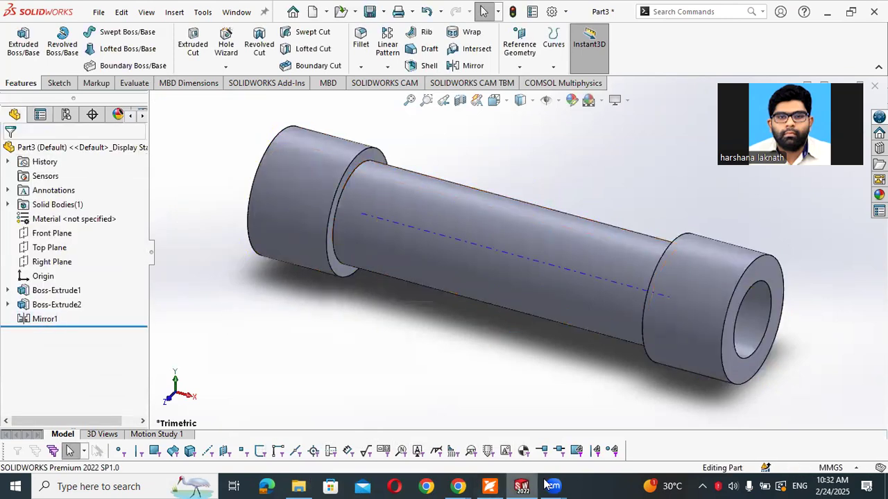
Read the workbook's instructions for the first port's reference plane in Foxit, and return to the part in SOLIDWORKS
click(495, 479)
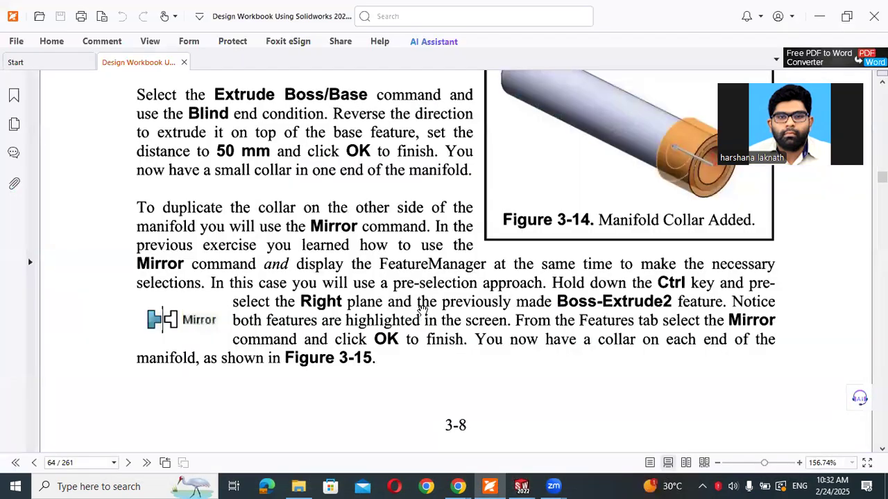
scroll(411, 303, down, 8)
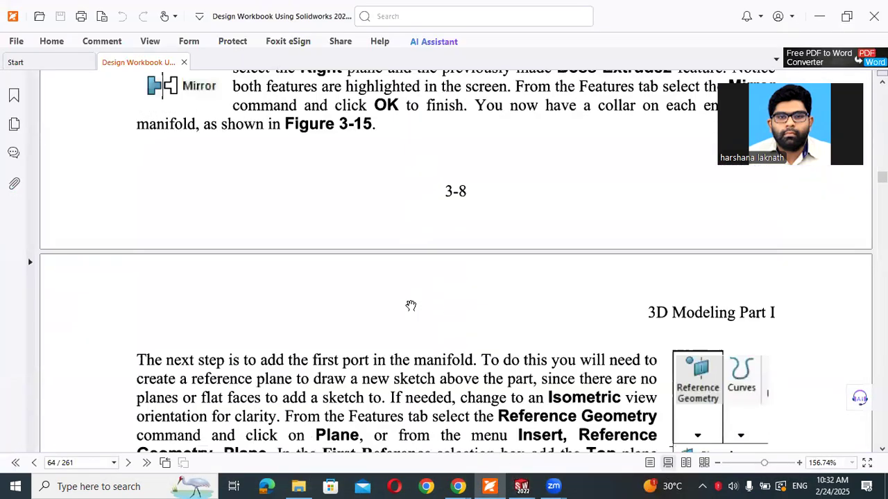
scroll(410, 303, down, 2)
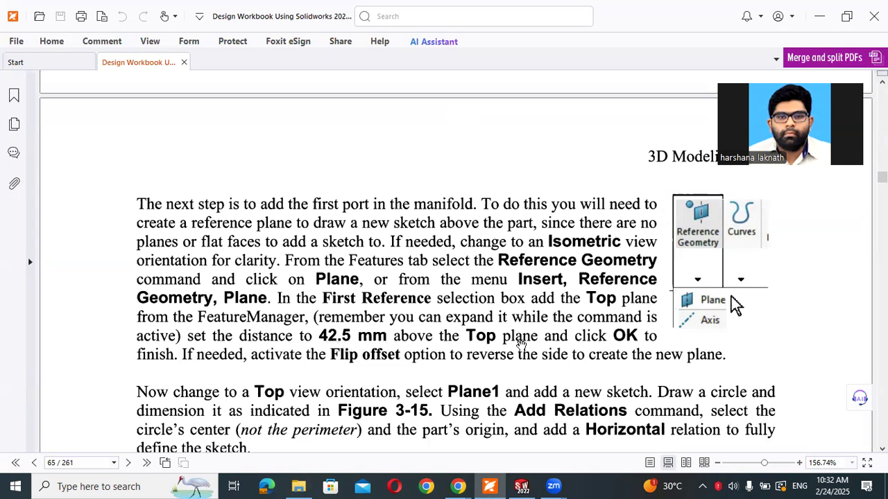
click(818, 17)
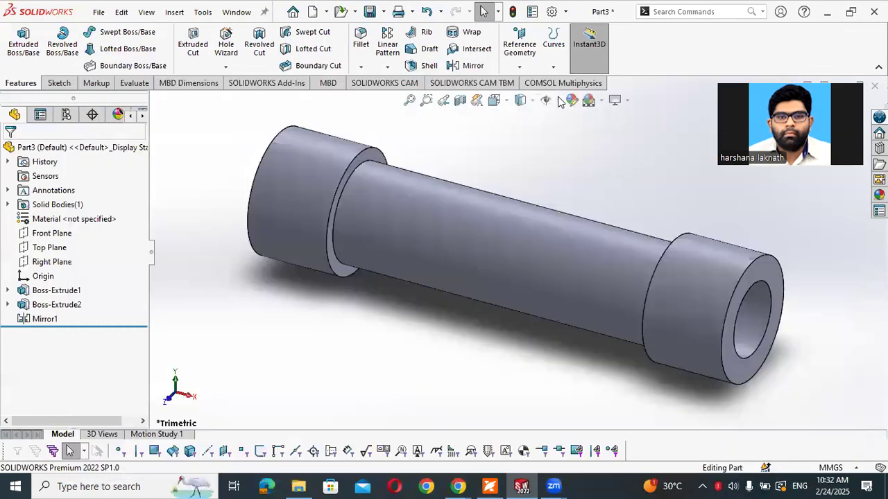
Create a reference plane offset 42.5 mm above the Top Plane
click(524, 68)
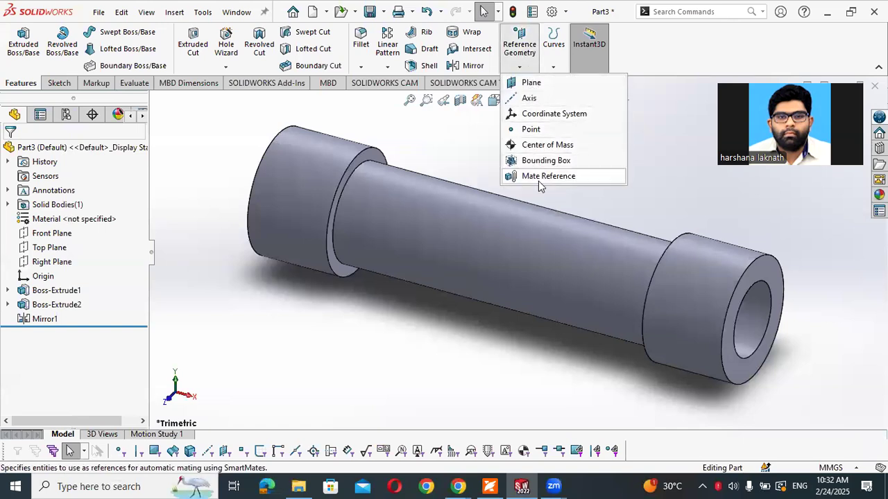
click(530, 83)
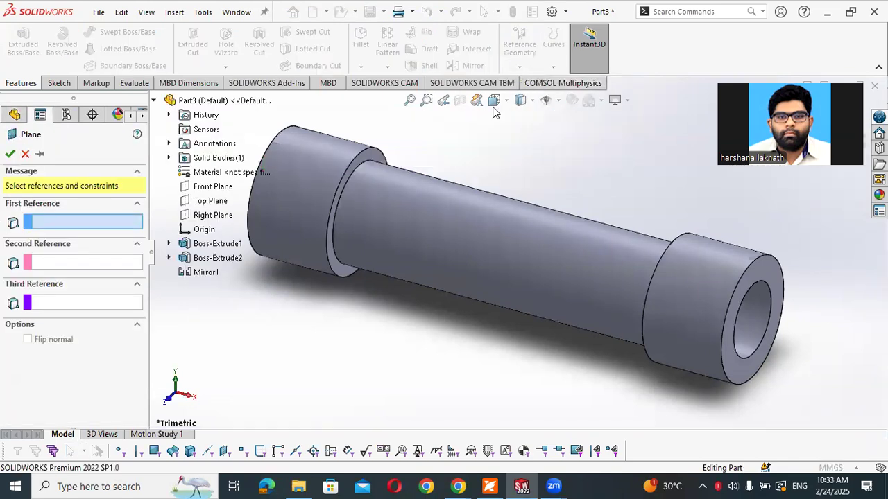
click(211, 201)
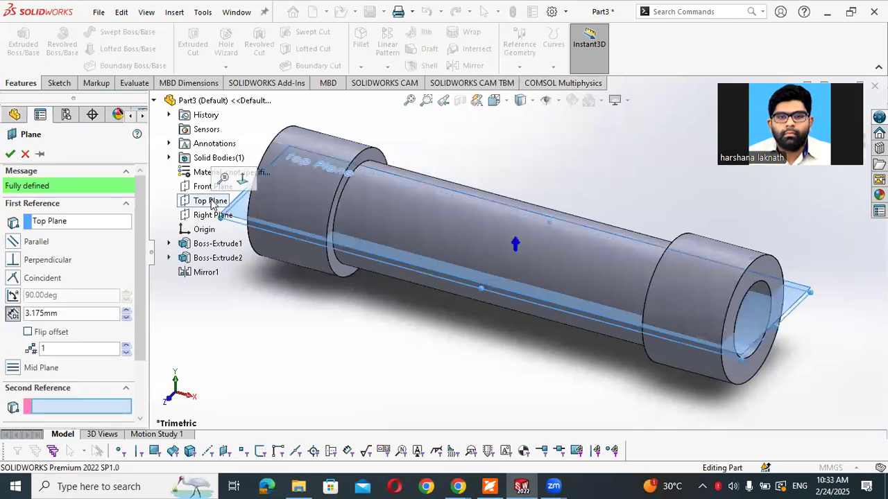
click(64, 312)
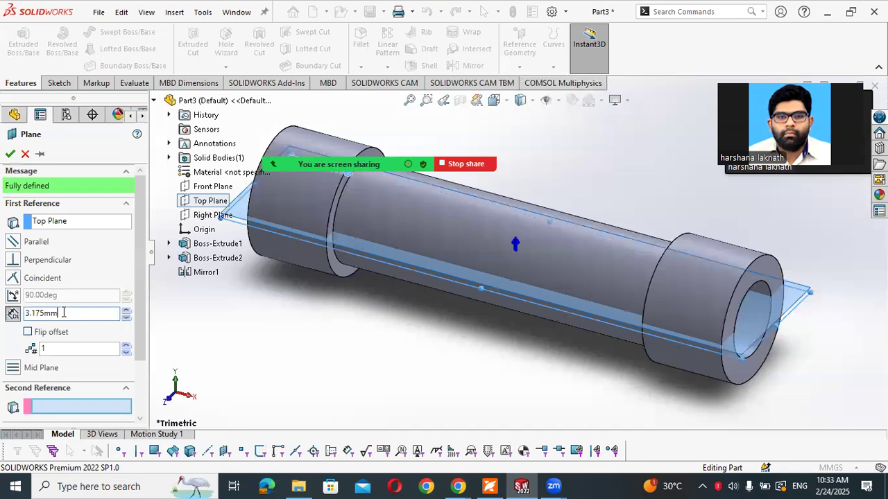
double_click(63, 313)
text(42.5)
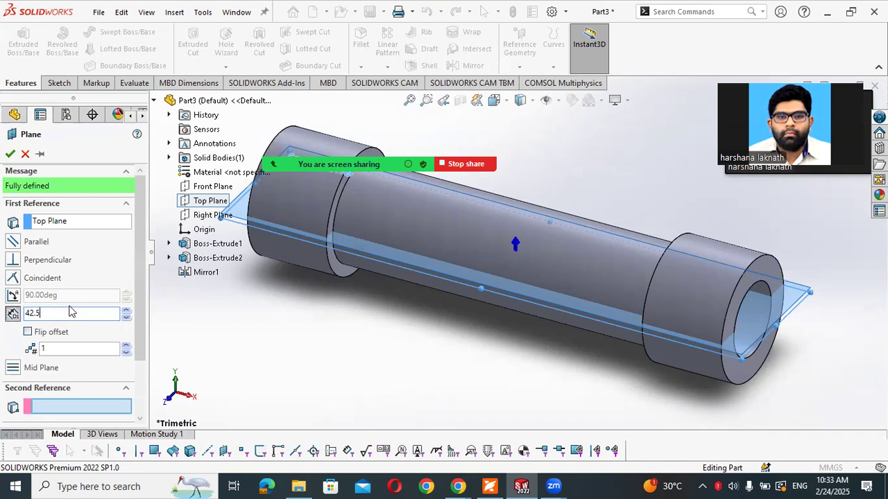
key(Return)
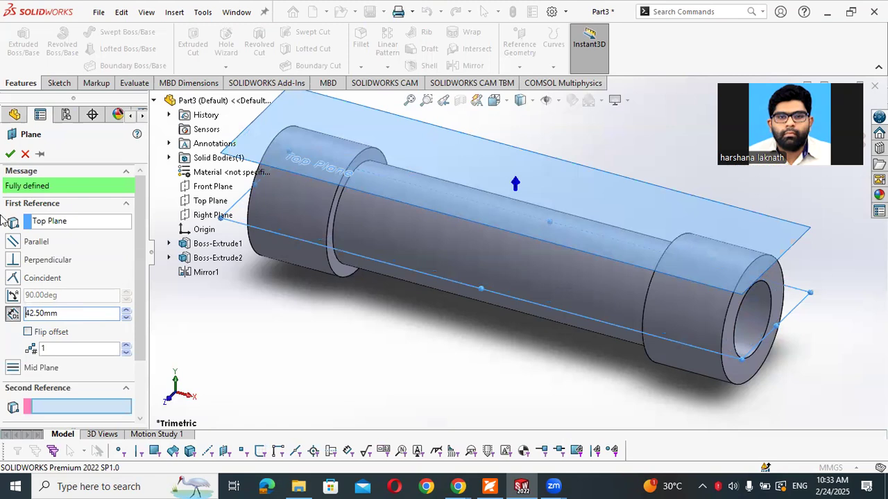
click(10, 154)
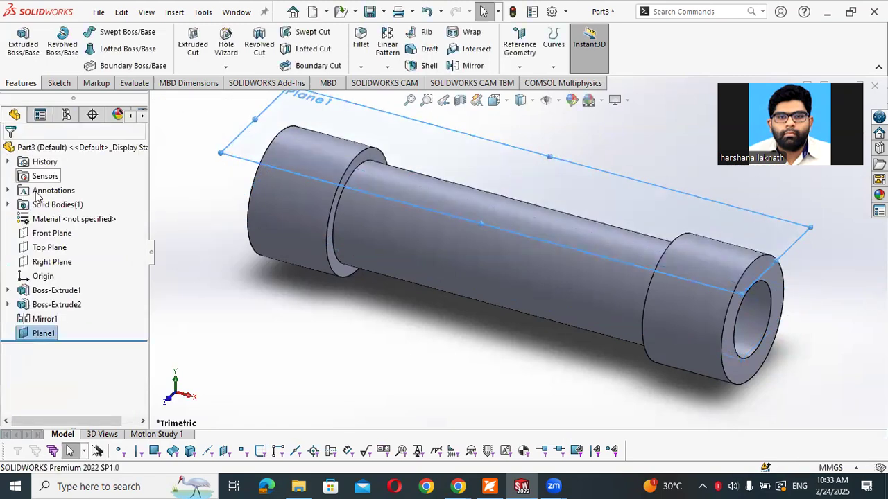
View the manifold normal to the Front Plane and examine where the new reference plane sits above the collars
click(526, 211)
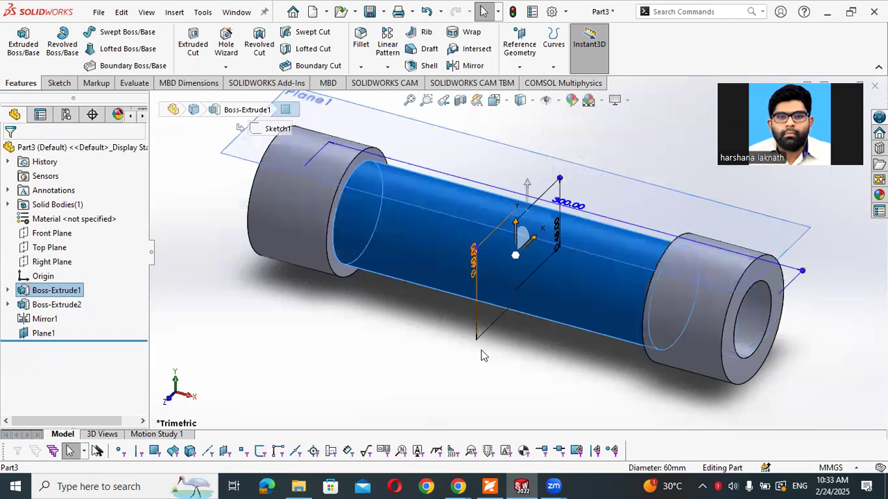
click(54, 235)
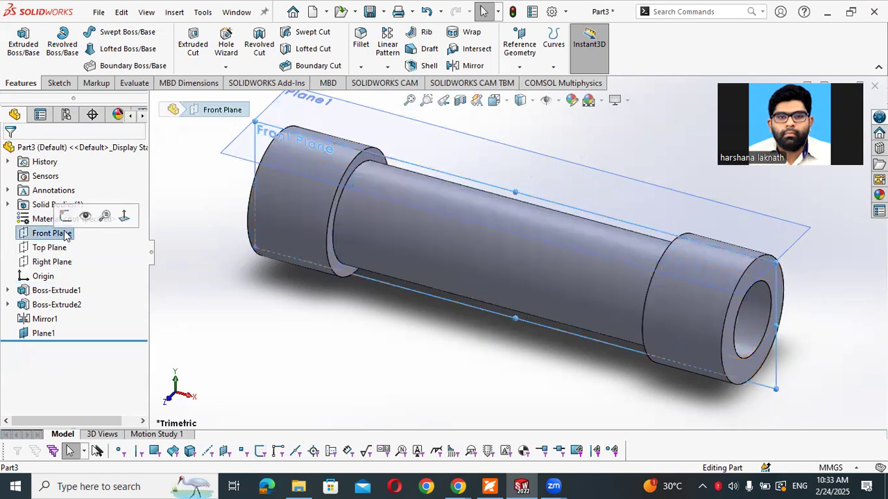
click(122, 218)
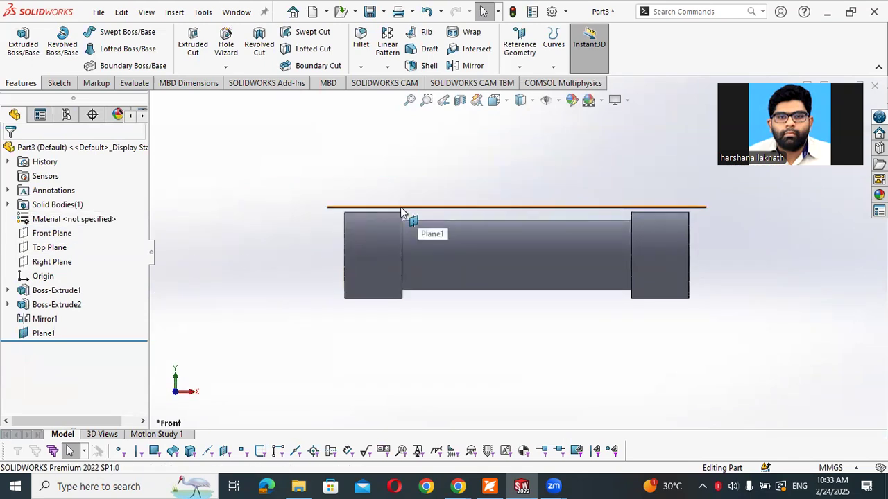
click(349, 207)
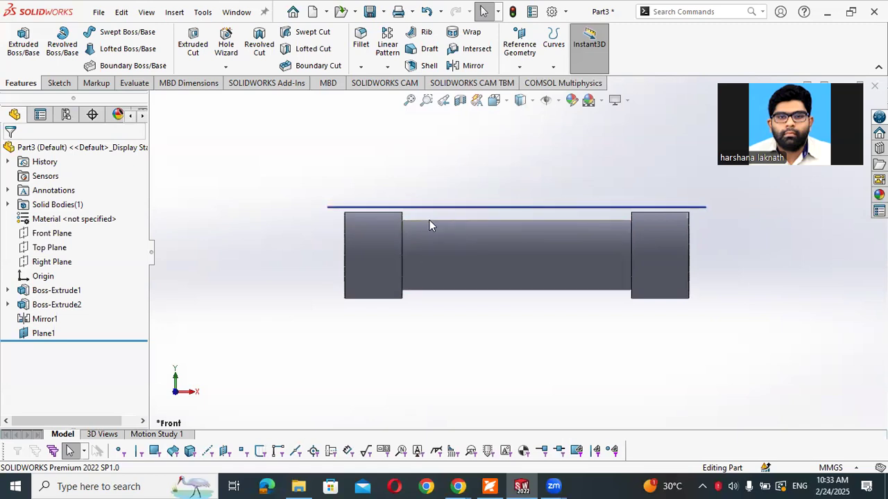
Start a sketch on Plane1 and look up the first port's sketch figure in the workbook in Foxit
click(42, 340)
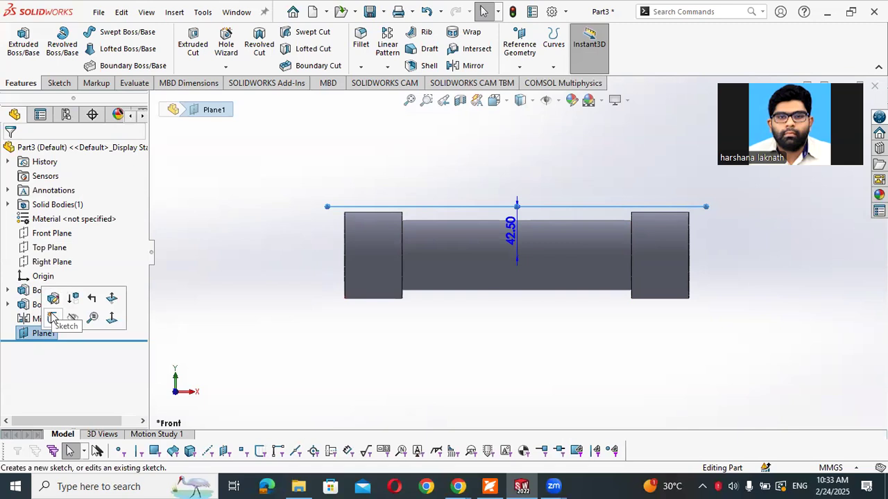
click(52, 317)
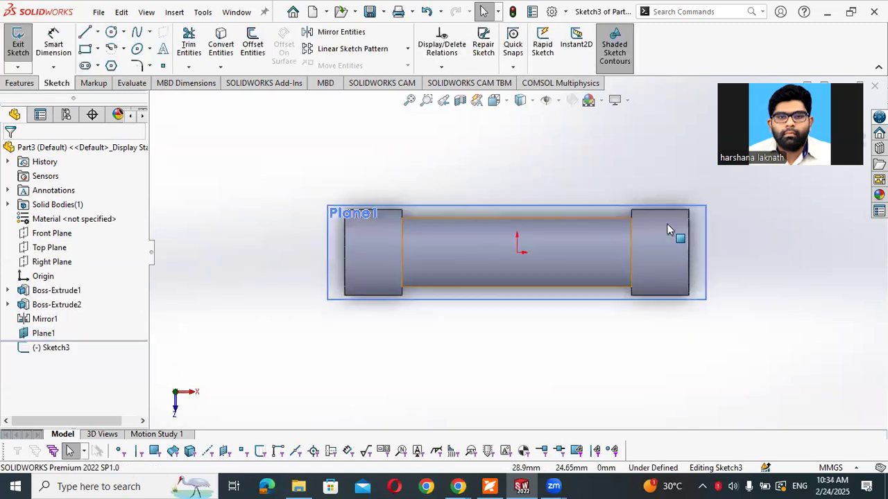
click(490, 486)
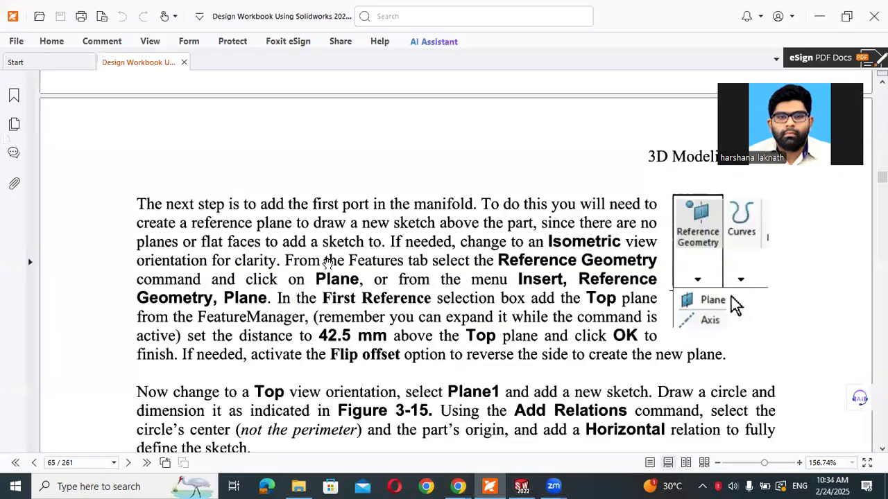
scroll(327, 262, down, 5)
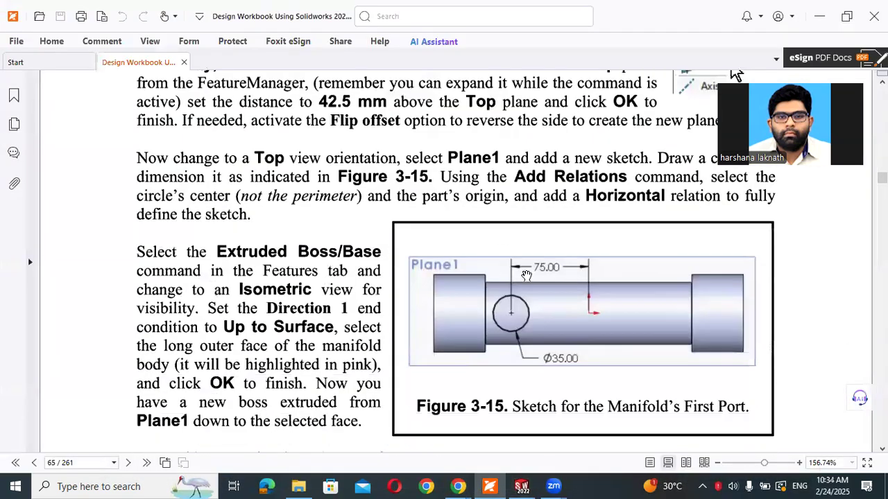
Switch back to SOLIDWORKS and sketch a circle about 47 mm in diameter over the base tube, between the left collar and the origin
scroll(447, 271, up, 1)
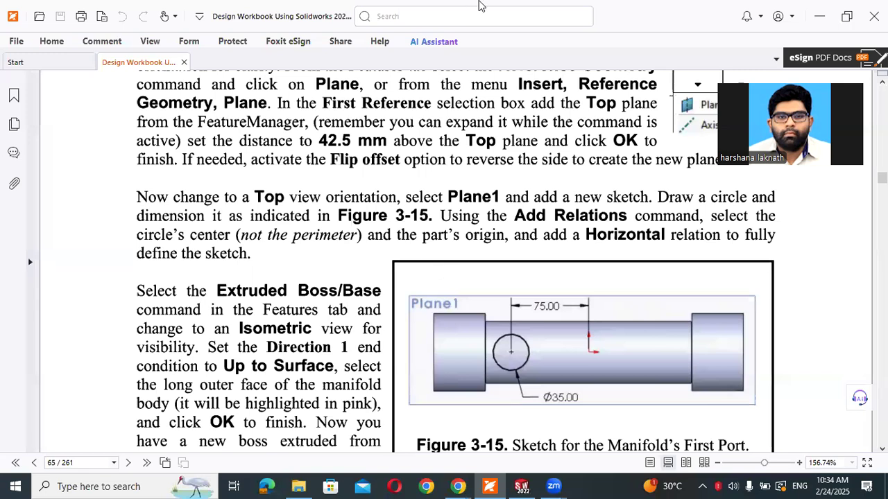
click(822, 10)
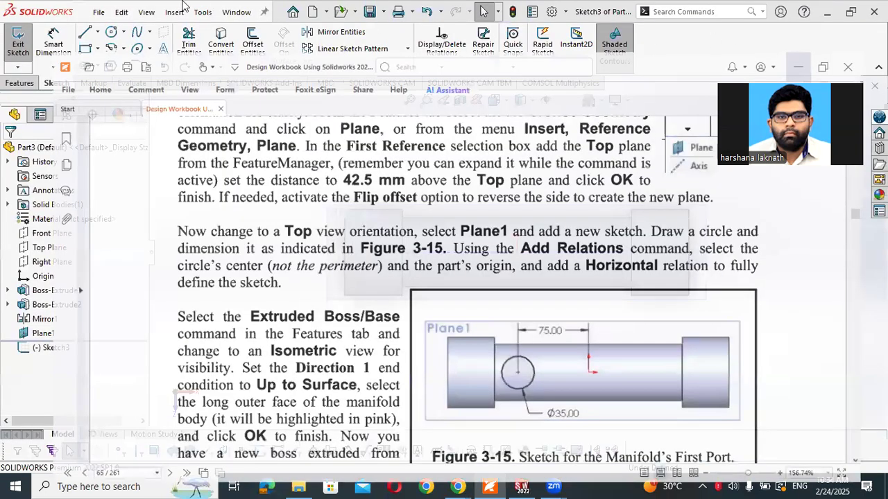
click(111, 32)
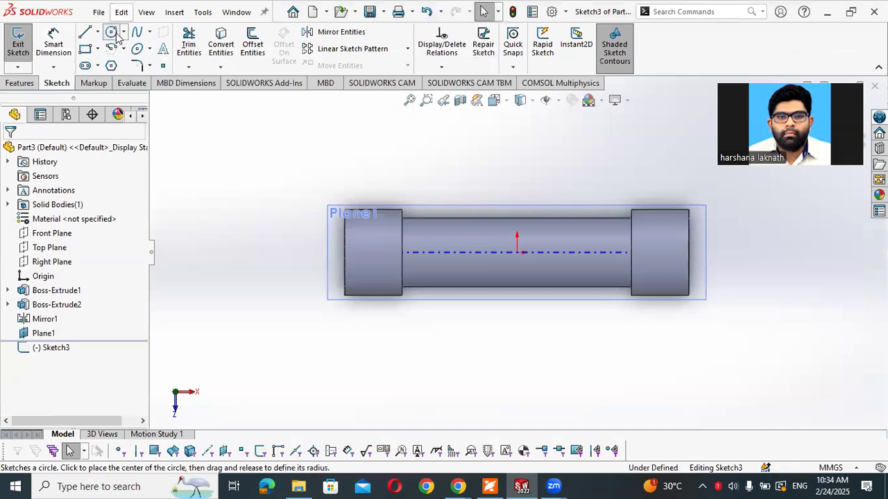
scroll(479, 251, down, 3)
click(474, 276)
click(432, 239)
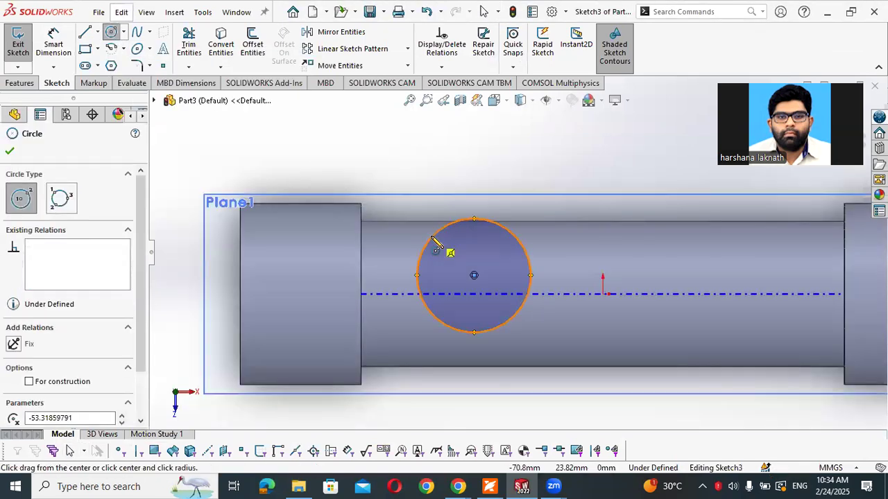
key(Escape)
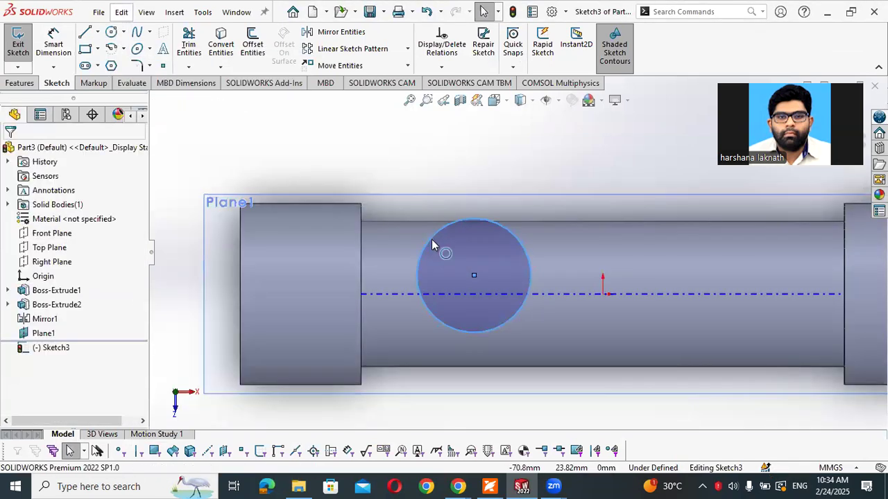
Add a Horizontal relation between the circle's center and the part's origin
click(474, 277)
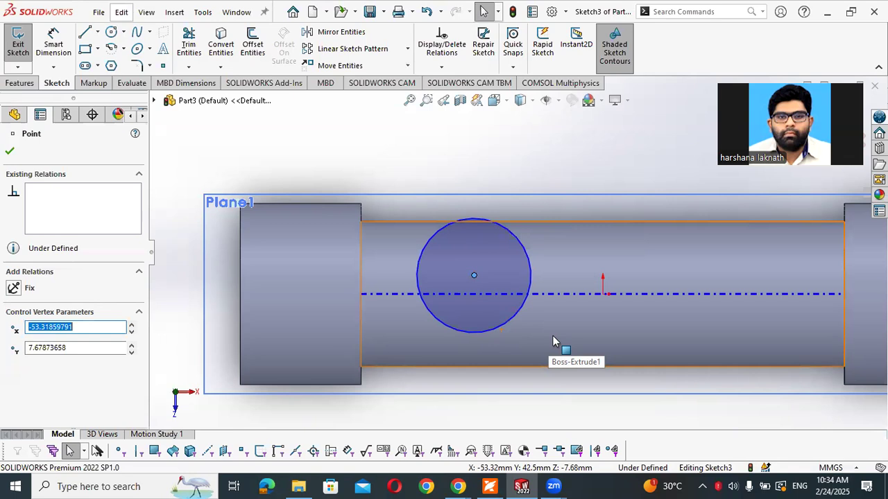
ctrl+click(602, 295)
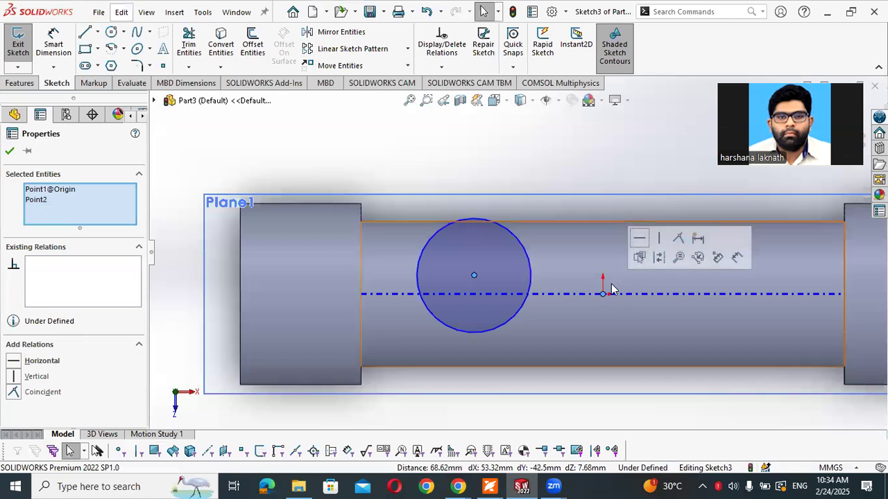
click(638, 240)
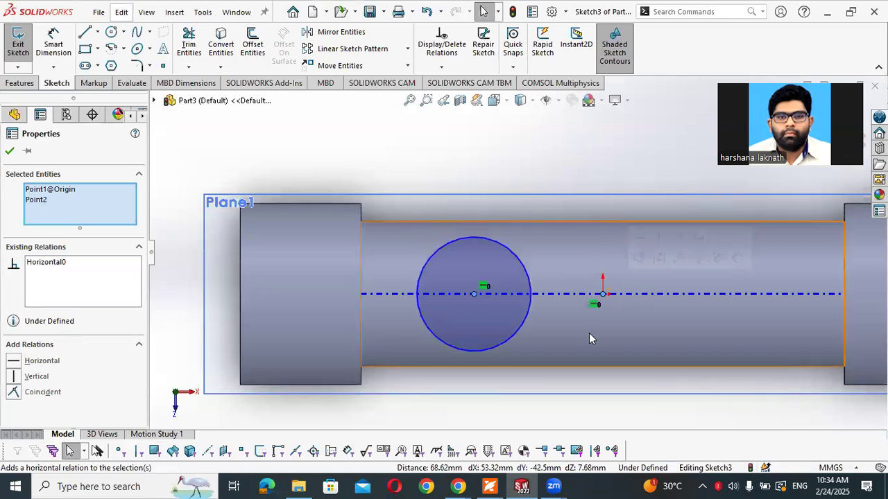
click(589, 333)
click(495, 384)
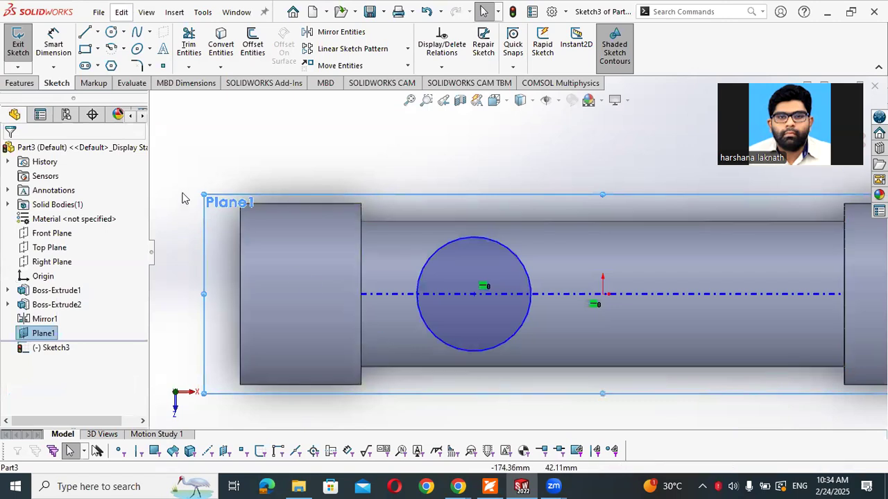
Dimension the port circle's diameter as 35 mm, checking the value in the workbook figure in Foxit
click(54, 43)
click(522, 263)
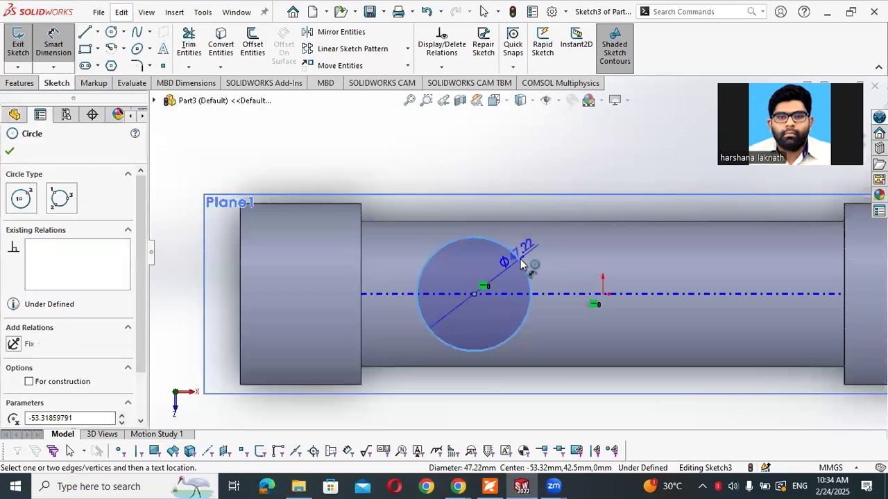
click(540, 257)
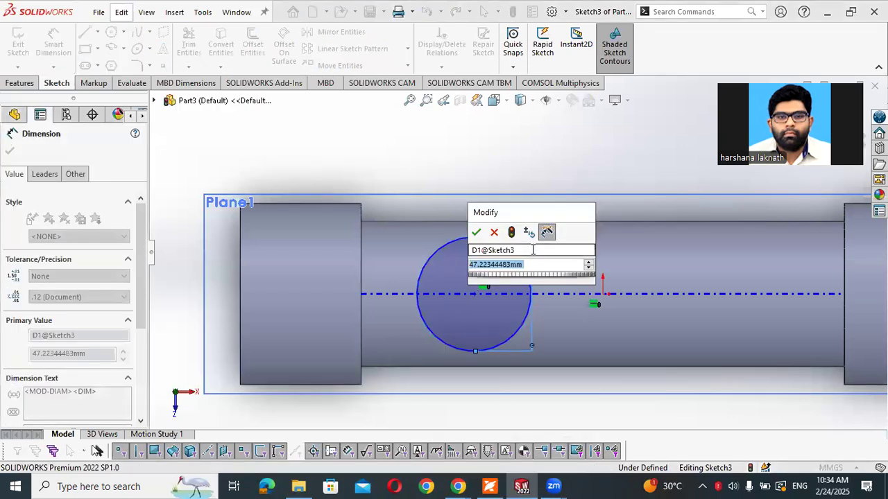
key(alt+Tab)
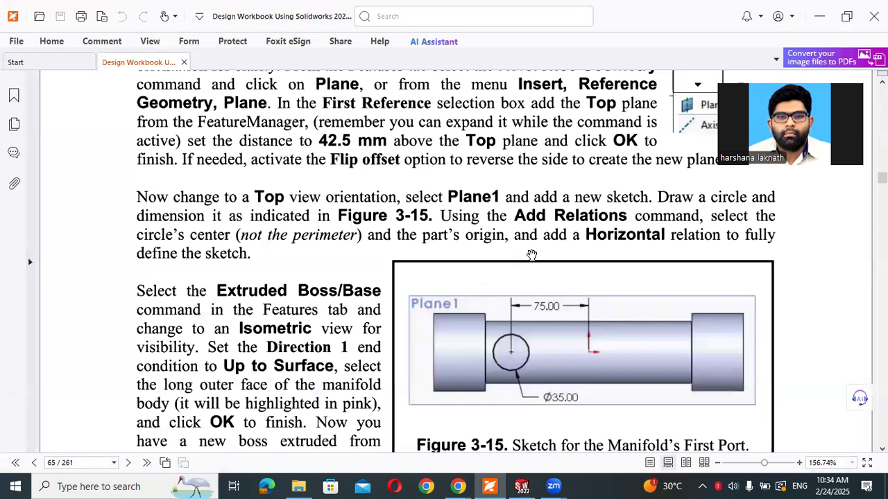
key(alt+Tab)
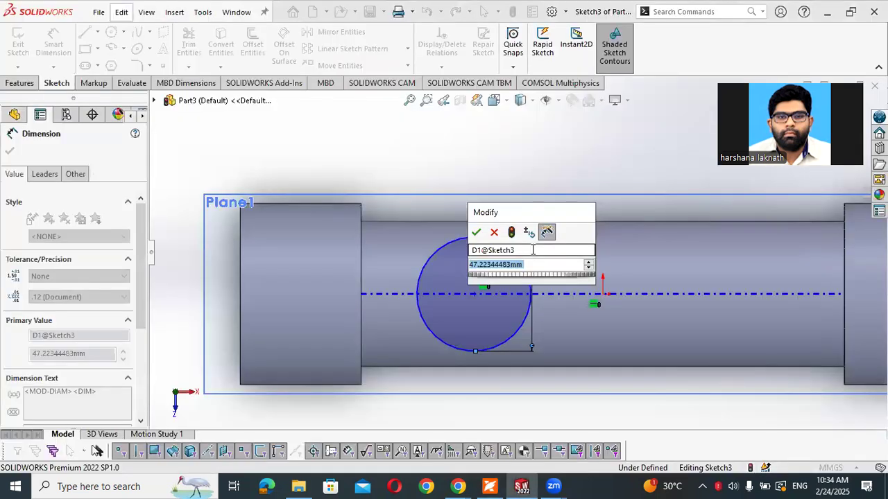
text(35)
key(Return)
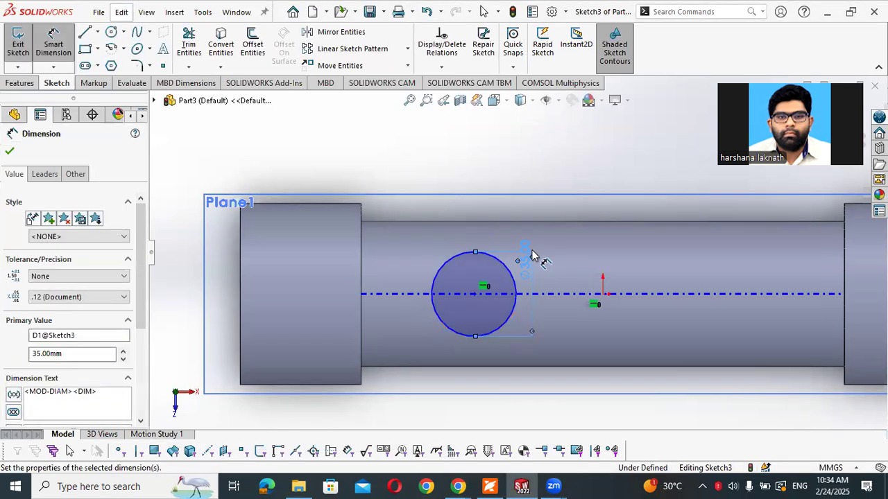
Dimension the distance from the circle's center to the origin as 75 mm, following the workbook figure in Foxit
click(475, 294)
click(601, 299)
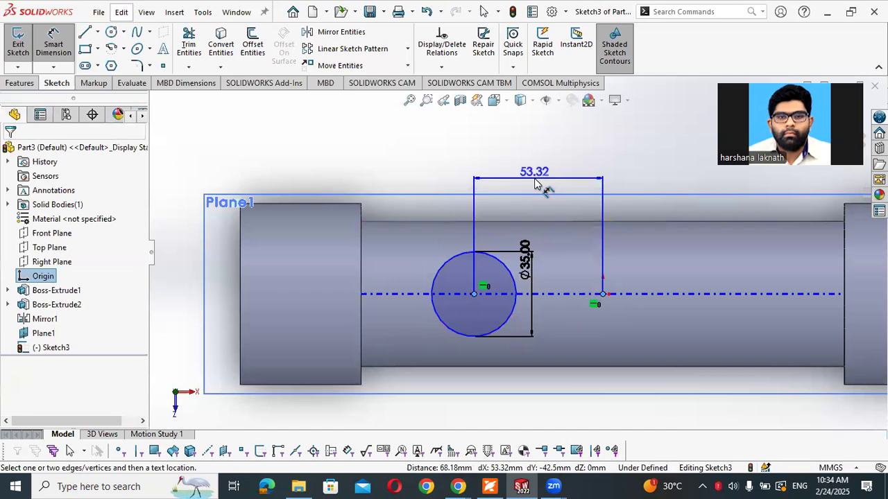
click(536, 184)
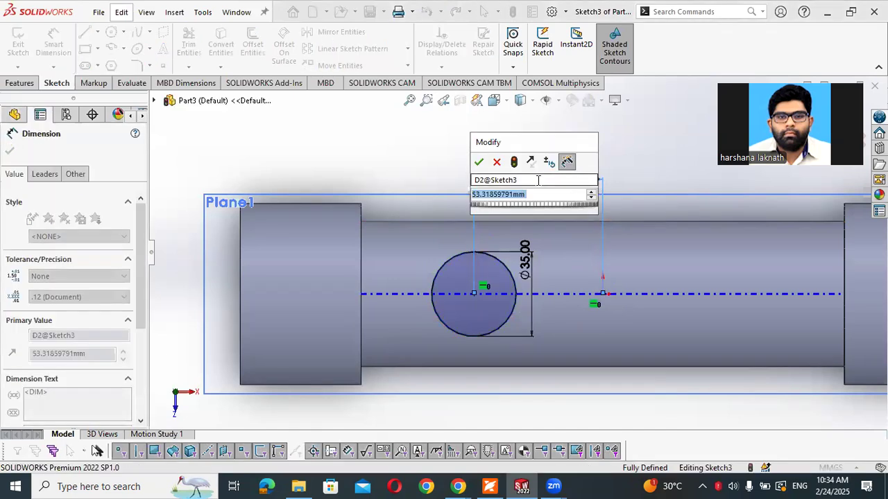
key(alt+Tab)
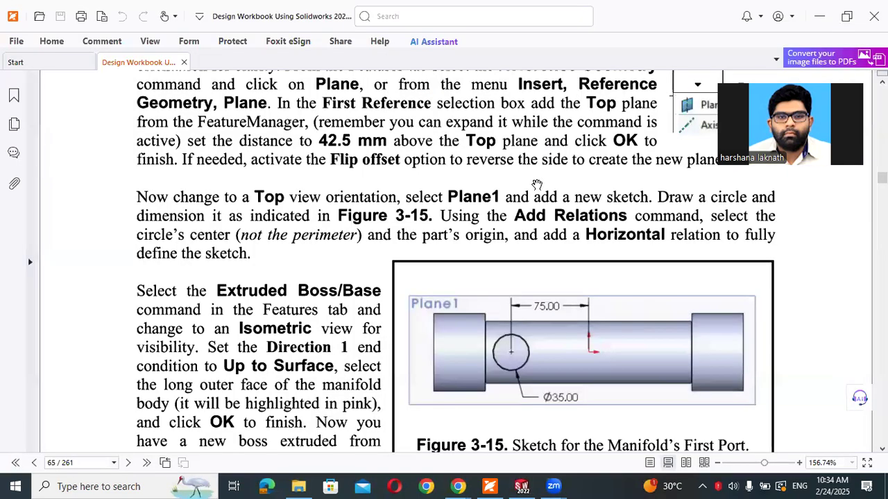
key(alt+Tab)
text(75)
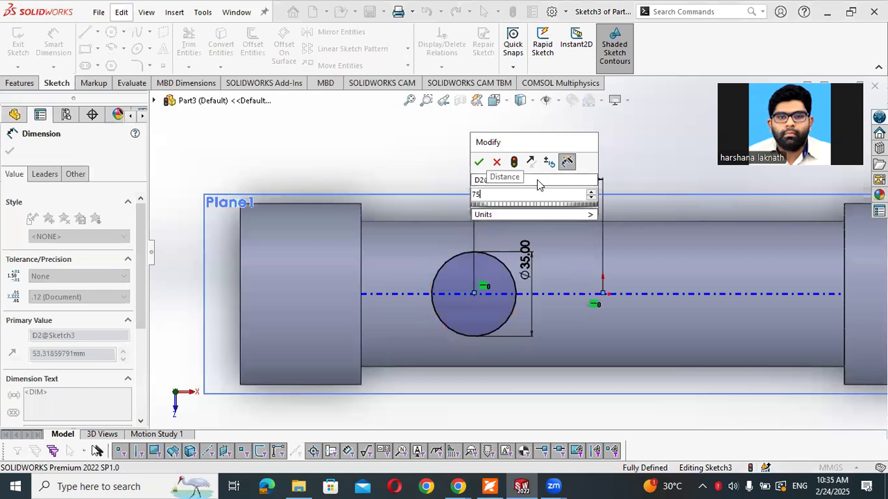
key(Return)
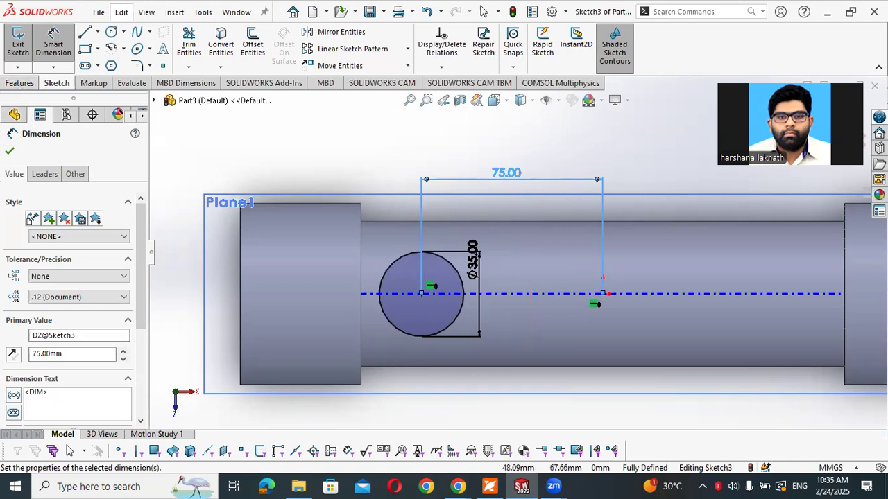
drag(790, 125, 780, 41)
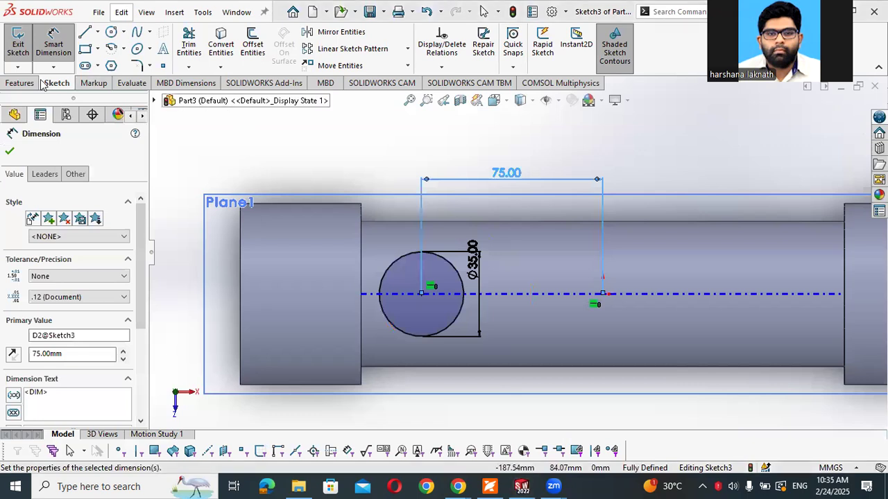
Start an Extruded Boss/Base from the port circle in isometric view and look up its end condition in the workbook in Foxit
click(19, 83)
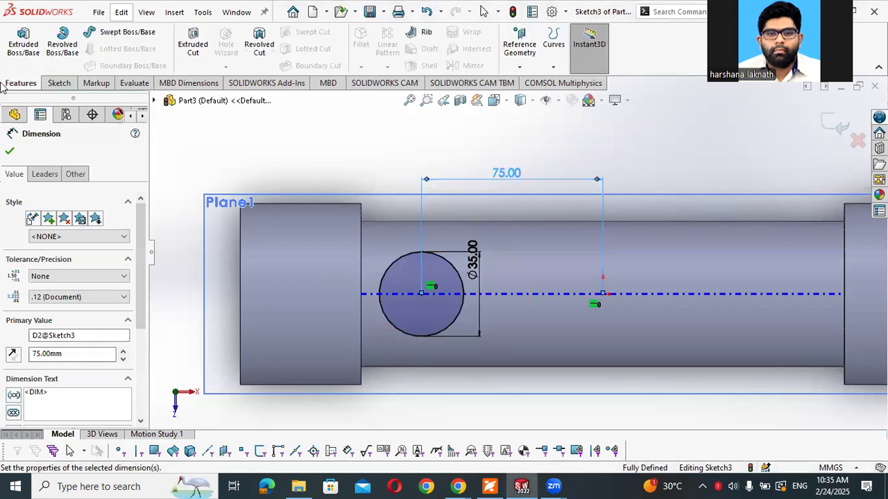
click(23, 43)
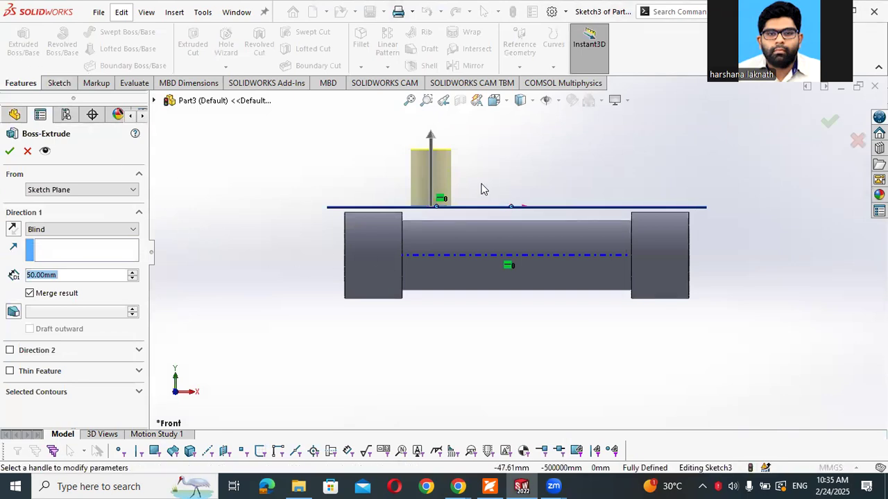
click(506, 100)
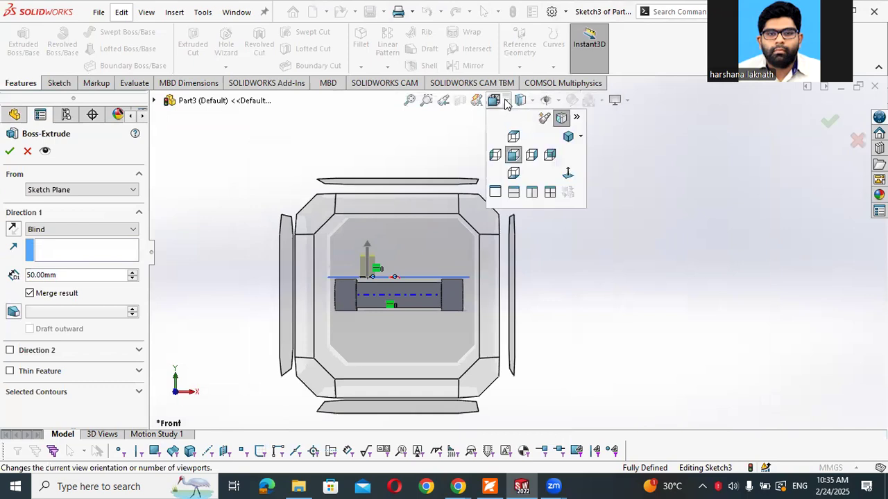
click(569, 136)
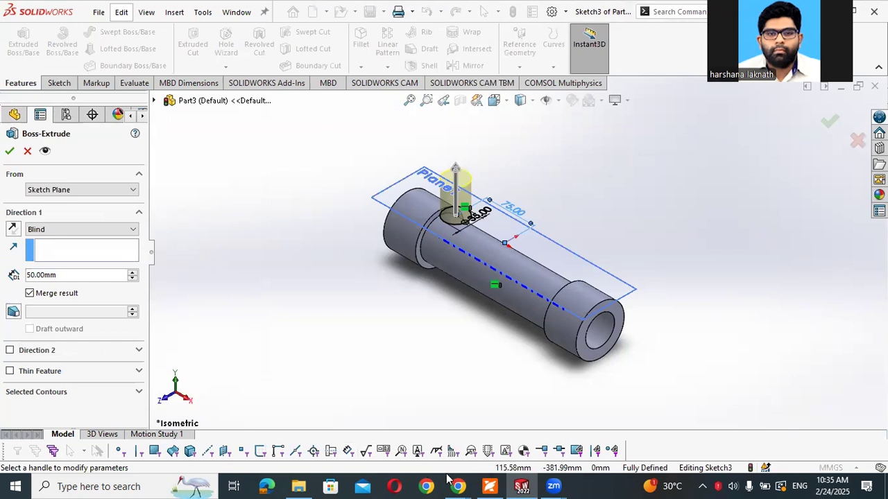
click(490, 487)
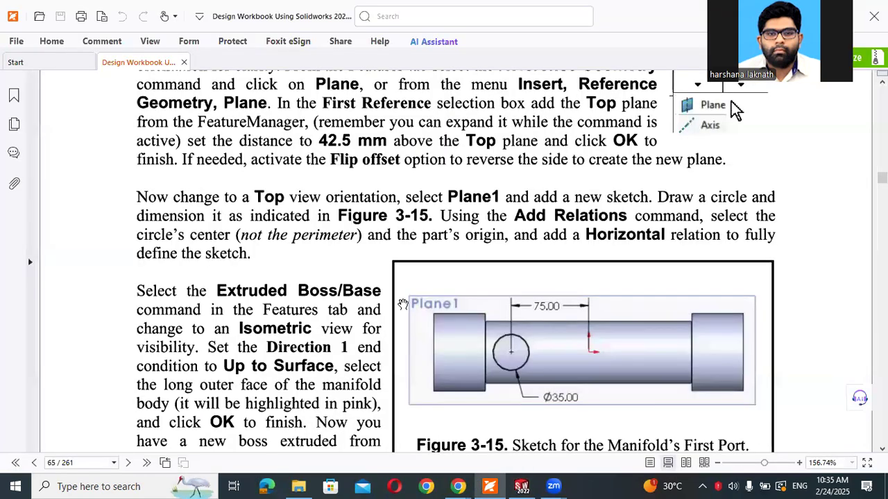
scroll(401, 305, down, 5)
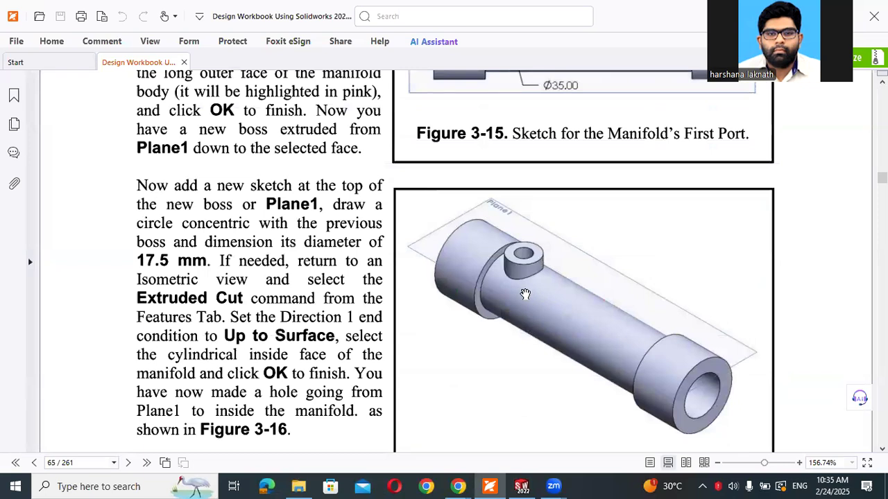
scroll(525, 294, up, 1)
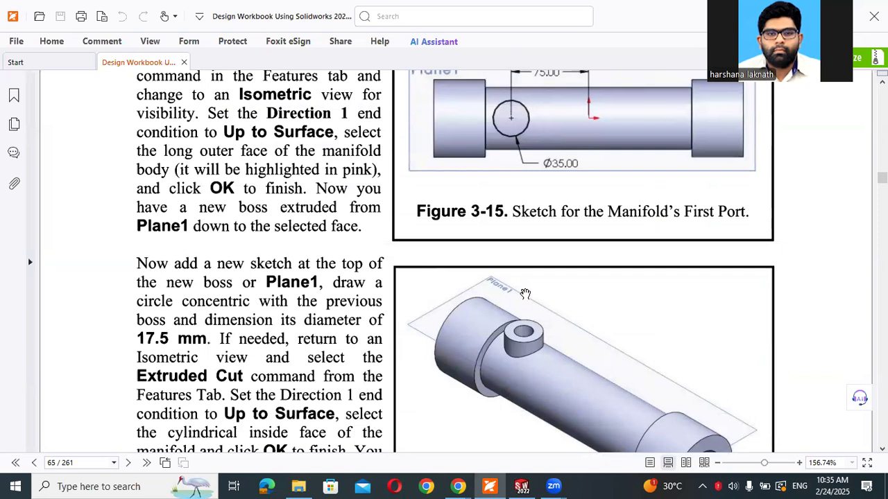
scroll(525, 294, up, 1)
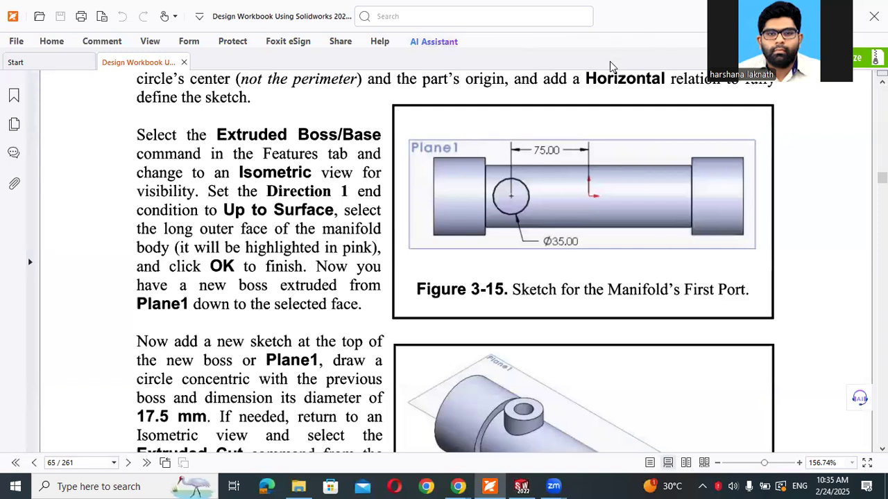
Back in SOLIDWORKS, extrude the port circle with the Up To Surface end condition to the long outer face of the manifold body
click(524, 482)
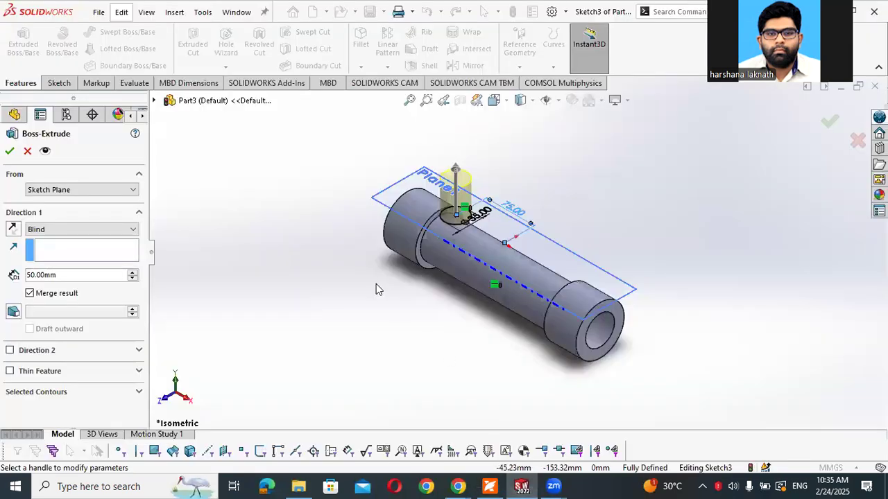
click(52, 229)
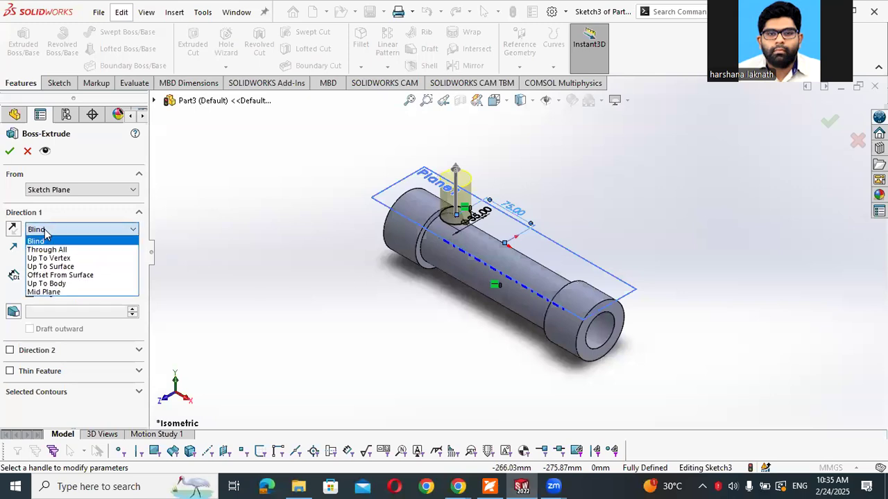
click(54, 267)
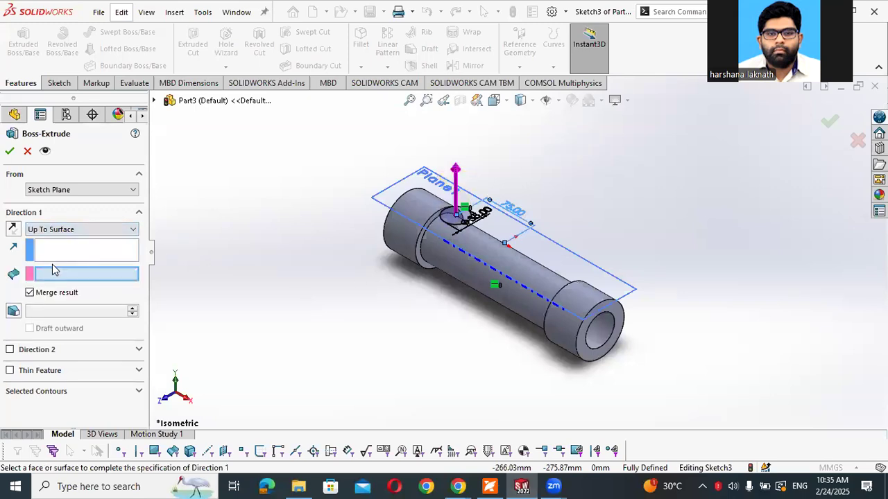
click(511, 299)
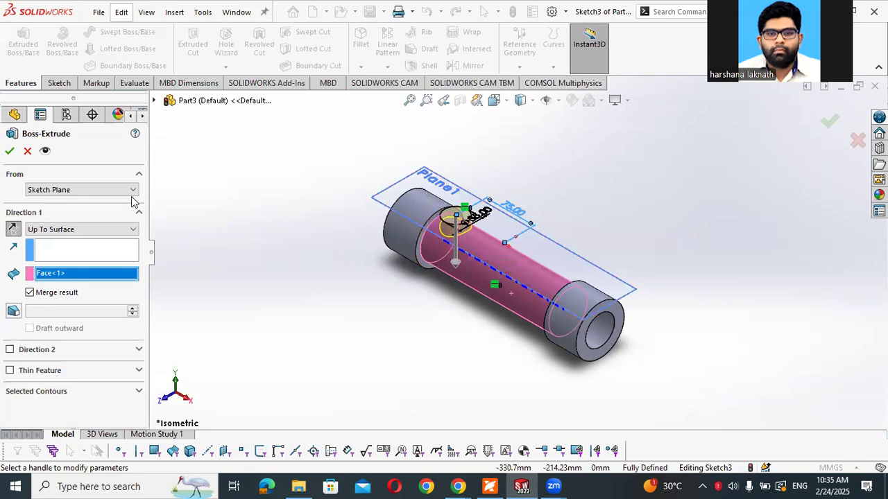
click(9, 151)
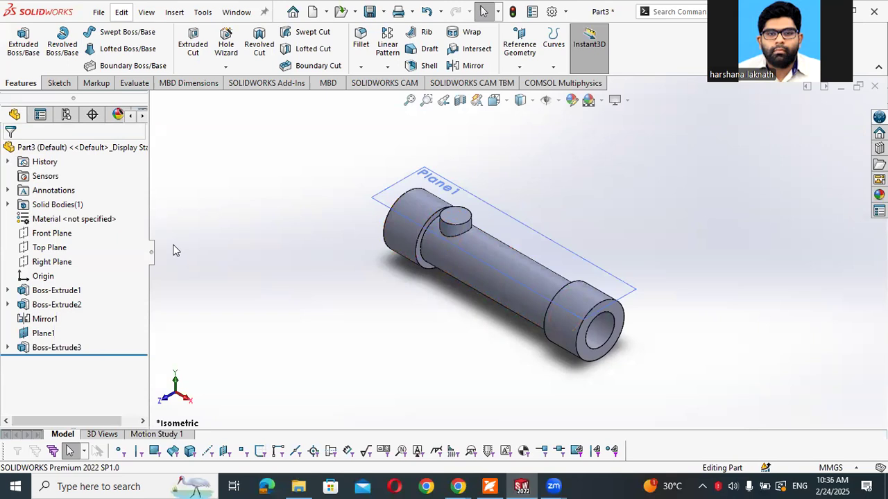
Start a sketch on the top face of the port boss and look up the hole circle's specification in the workbook in Foxit
click(451, 220)
click(507, 177)
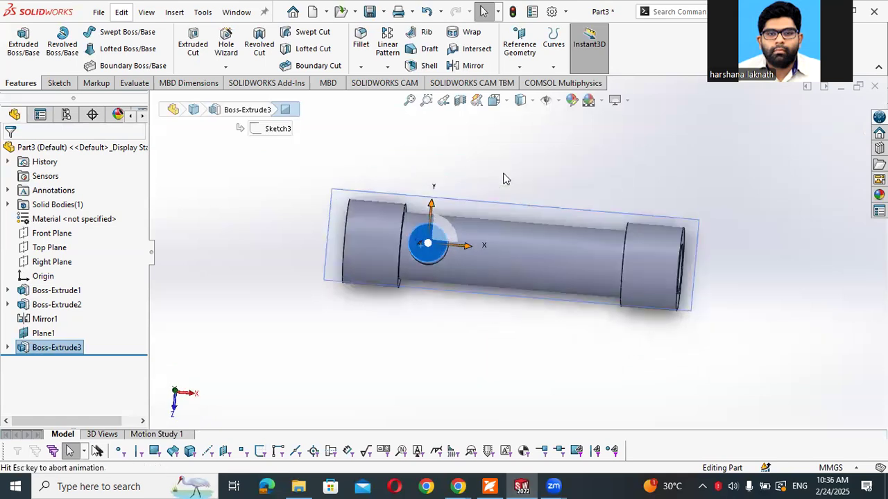
click(491, 486)
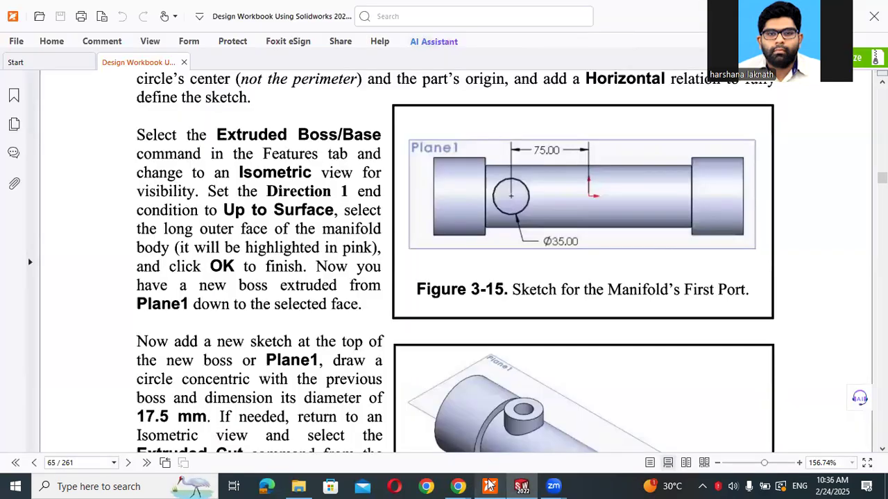
ctrl+scroll(247, 244, up, 3)
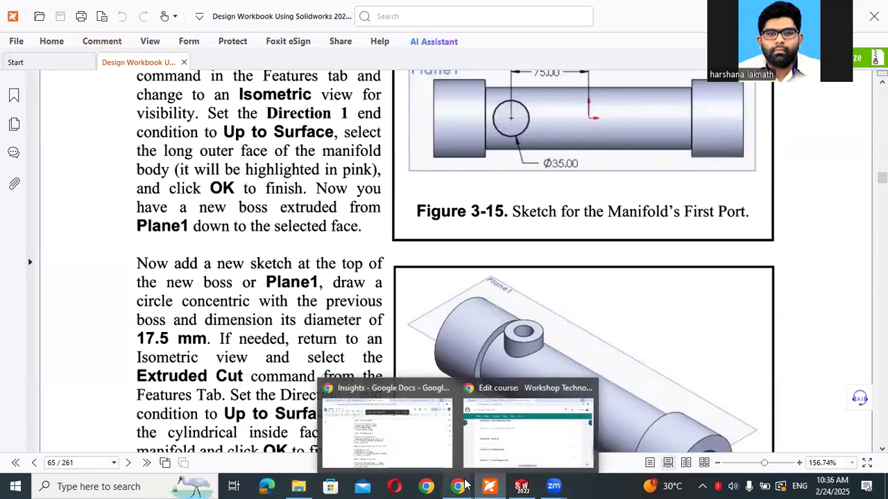
Back in SOLIDWORKS, sketch a circle about 27 mm in diameter, concentric with the port boss
click(521, 486)
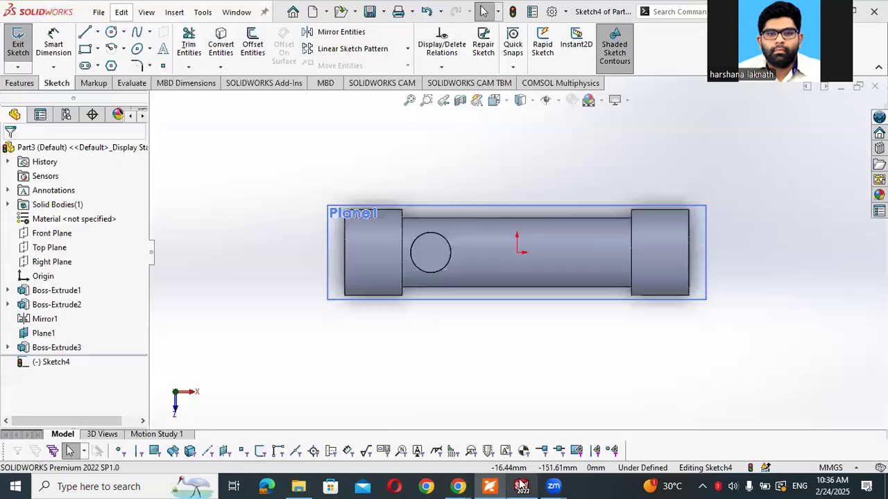
click(111, 32)
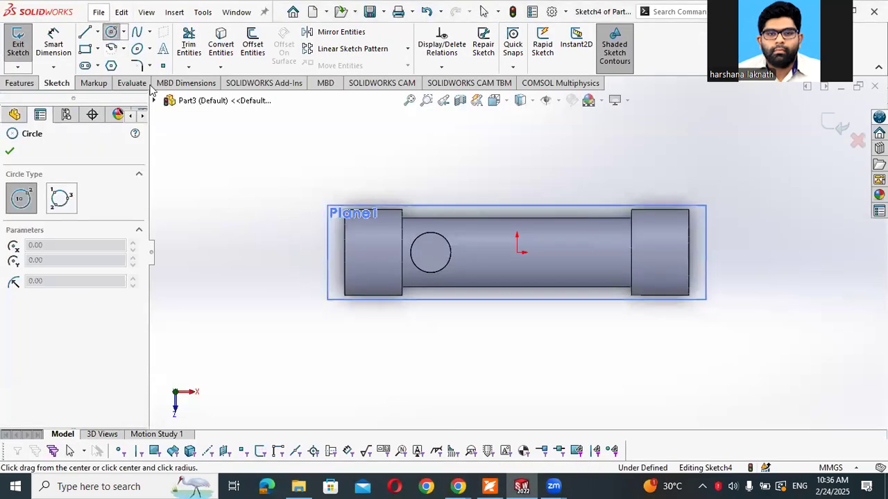
click(430, 253)
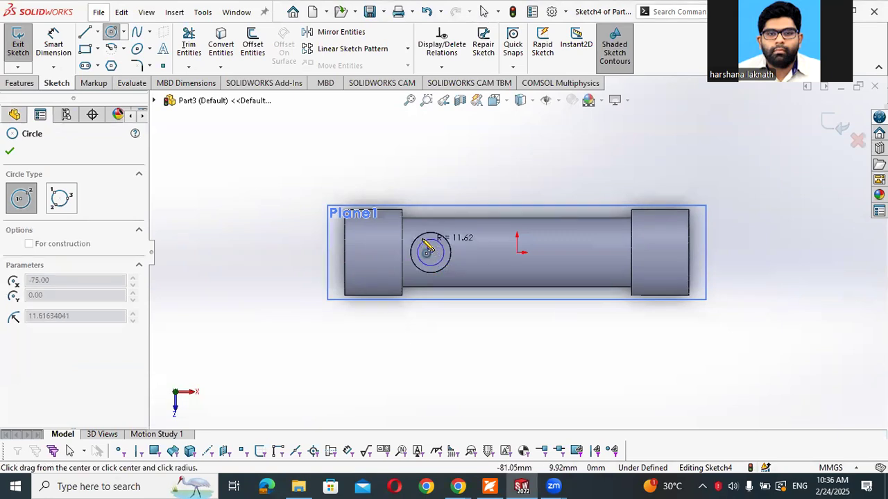
click(425, 244)
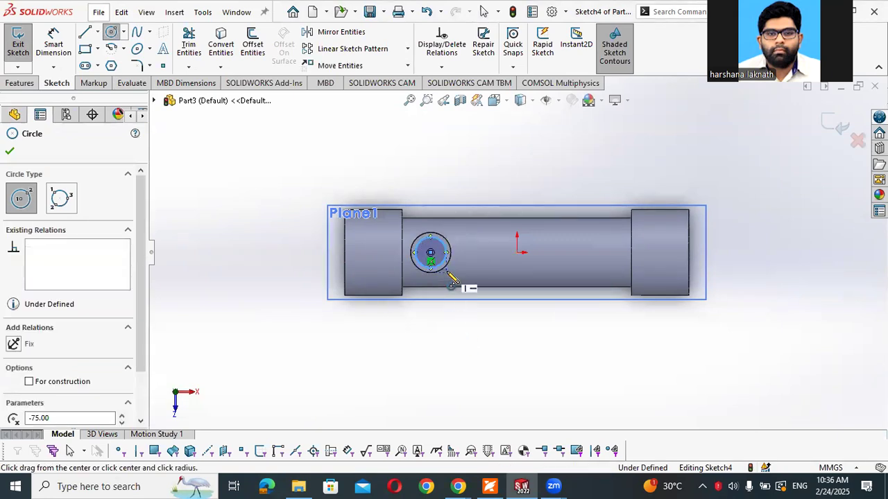
scroll(460, 290, down, 3)
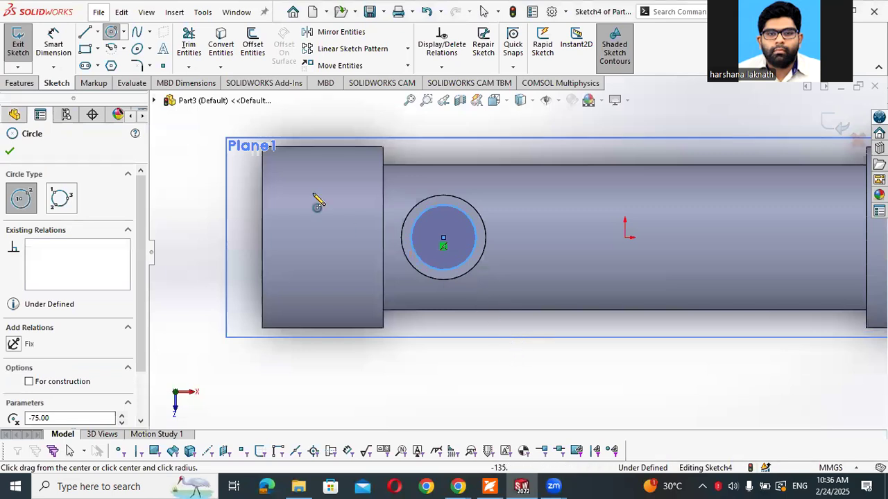
key(Escape)
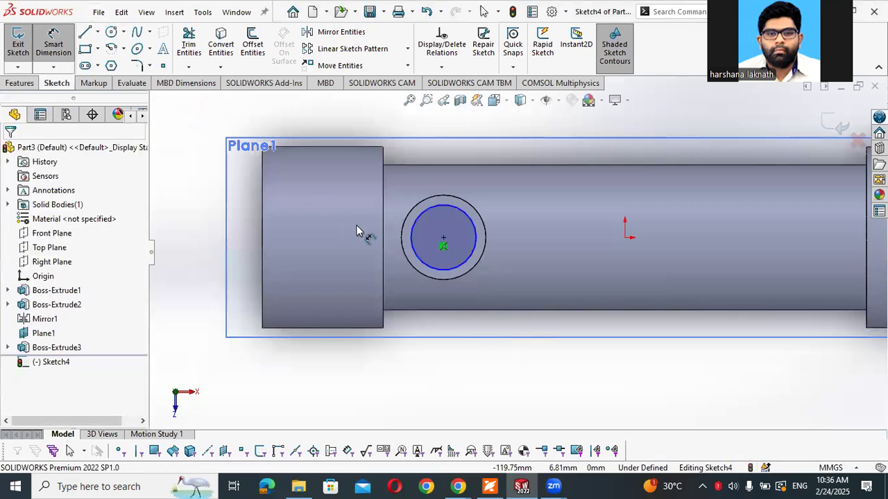
Dimension the hole circle's diameter as 17.5 mm
click(475, 226)
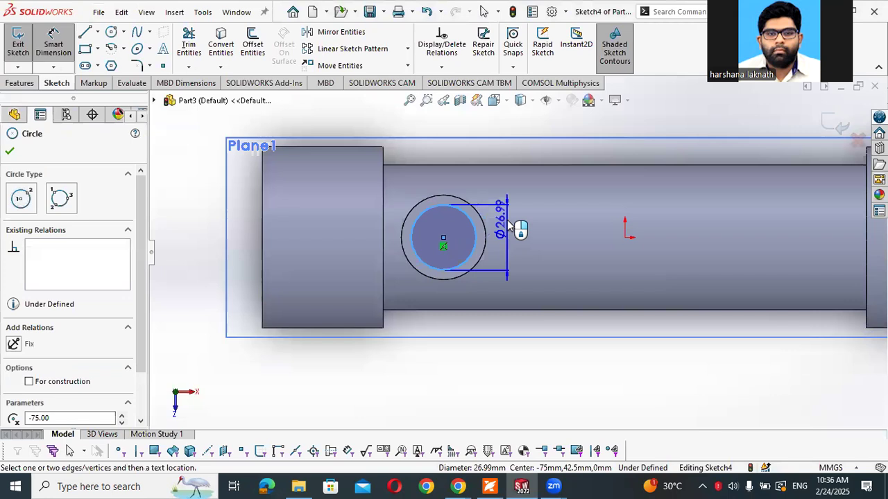
click(508, 225)
text(1)
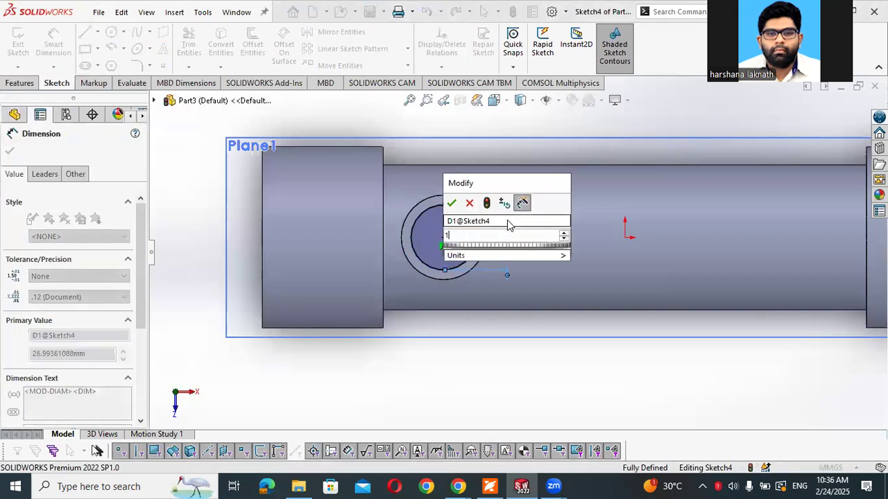
text(7.5)
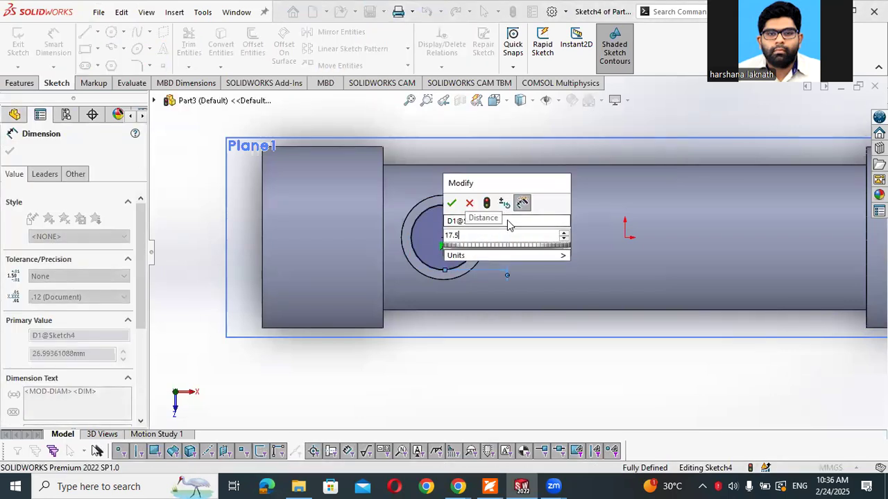
key(Return)
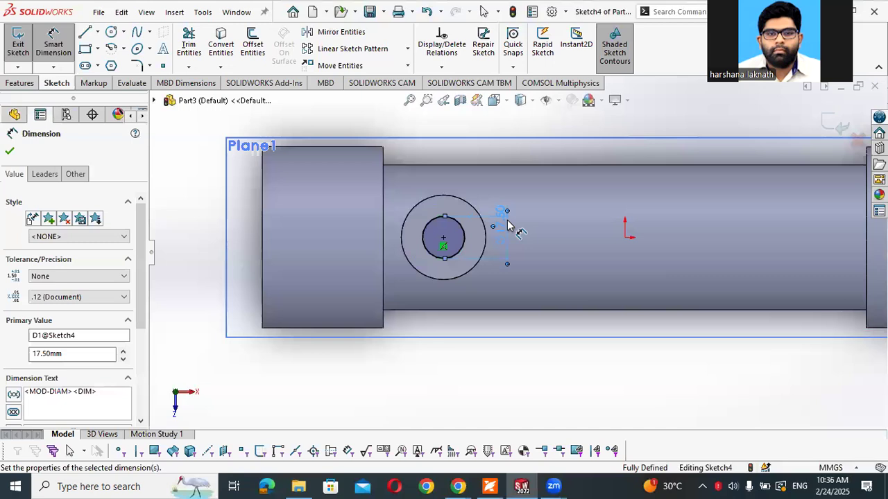
Cut the hole circle with an Extruded Cut using the Up To Surface end condition to the manifold's cylindrical inside face
click(19, 82)
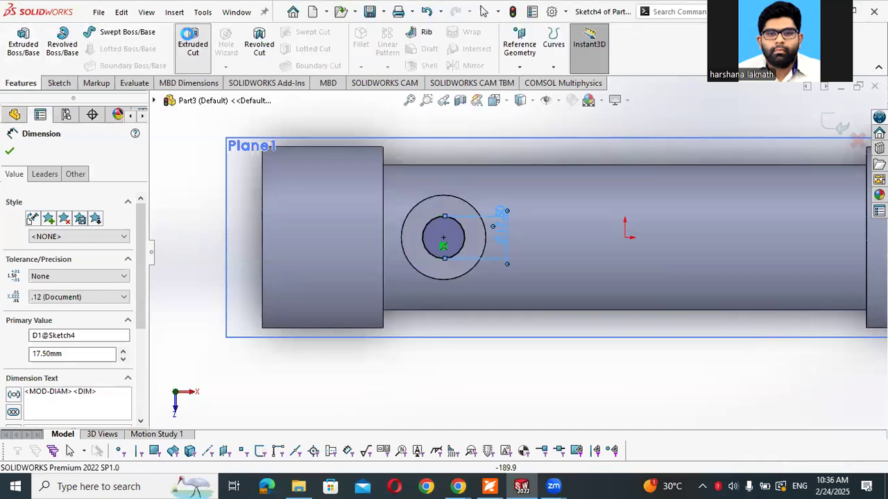
click(191, 42)
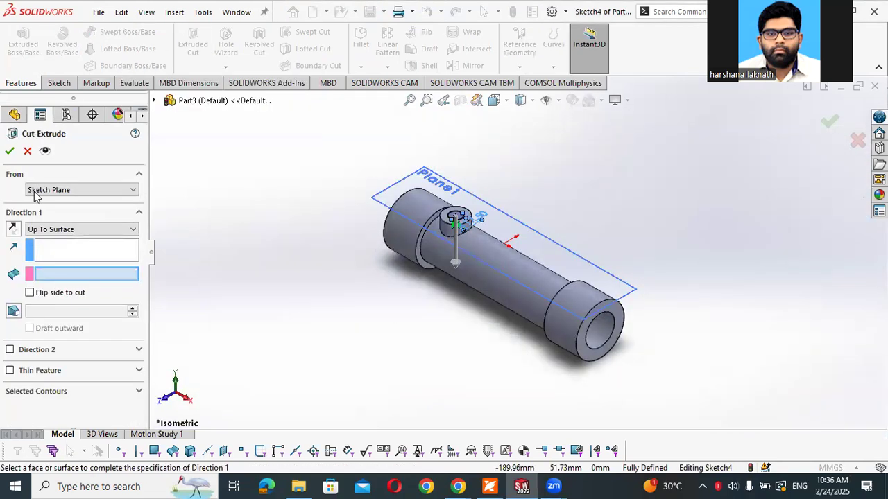
click(38, 231)
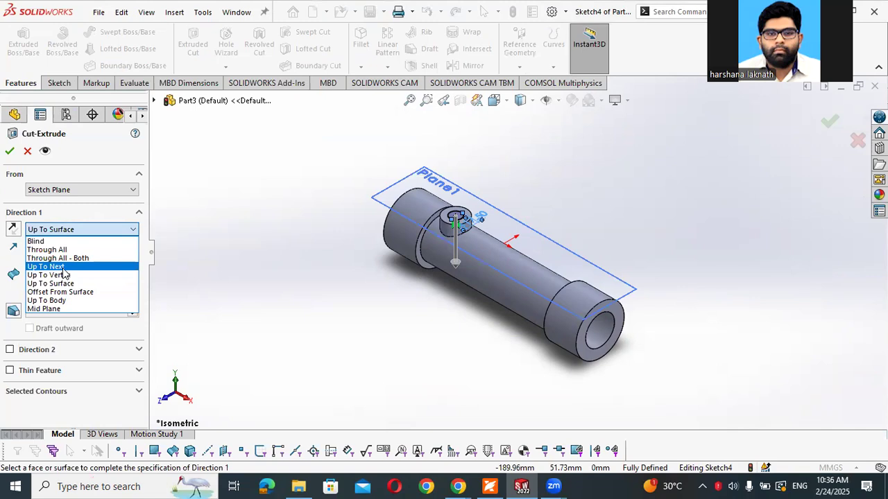
click(61, 267)
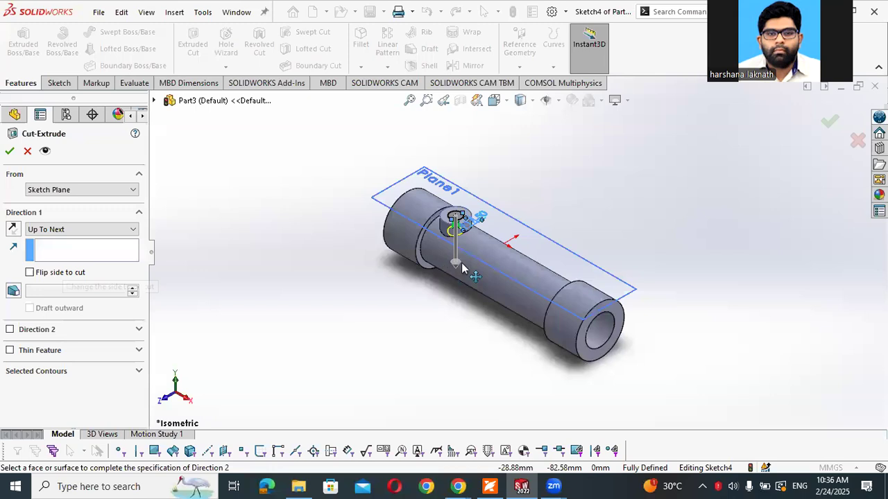
click(79, 229)
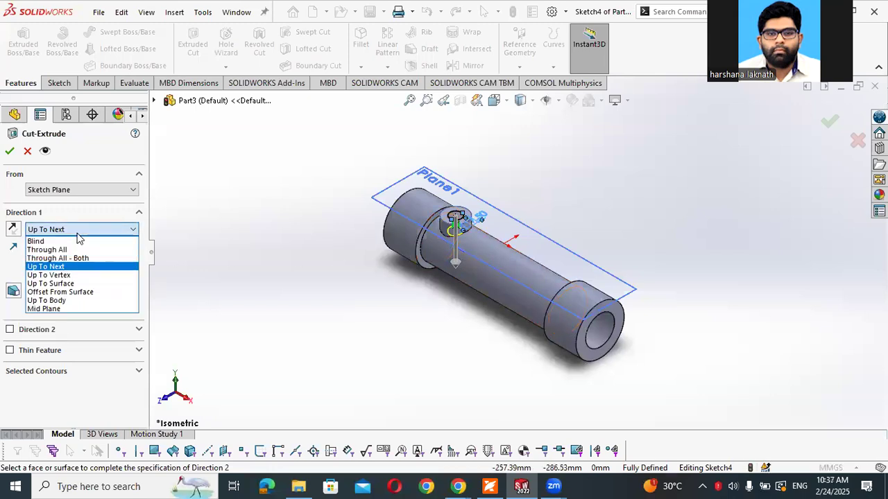
click(63, 284)
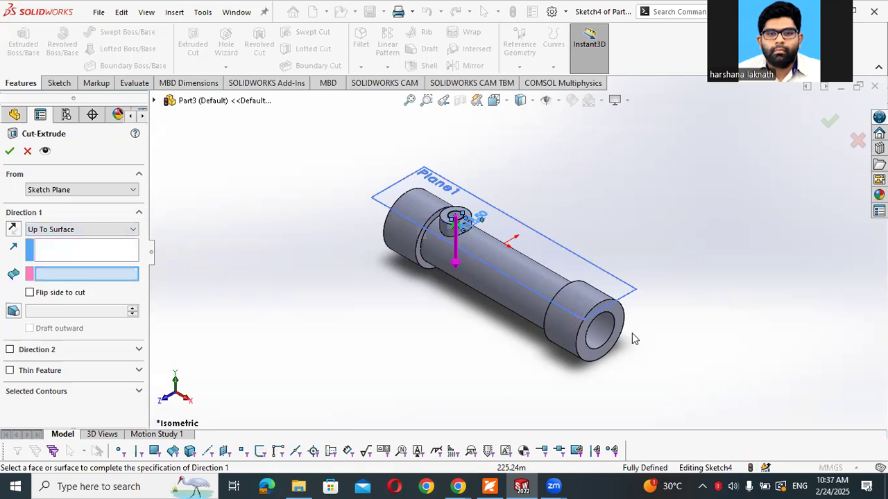
click(605, 328)
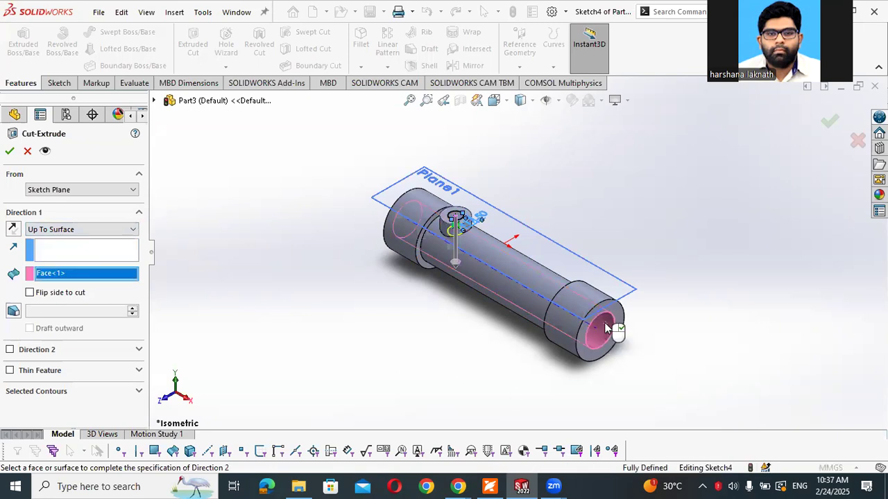
click(9, 152)
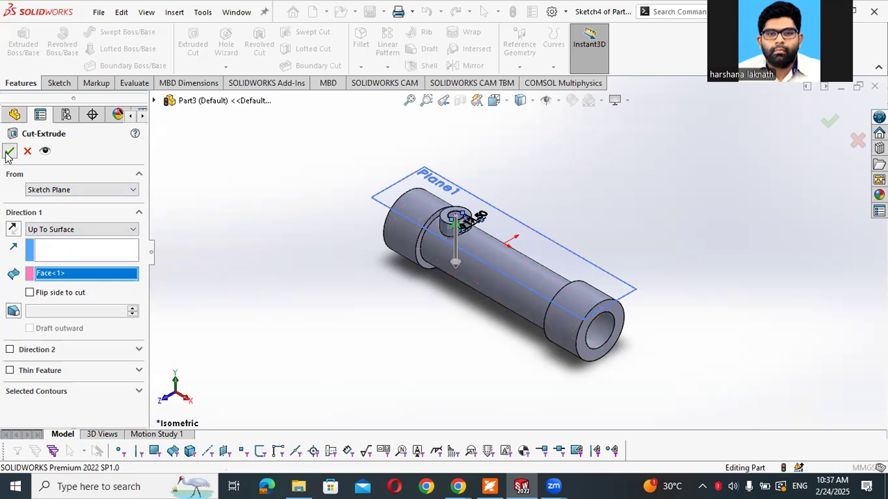
click(9, 151)
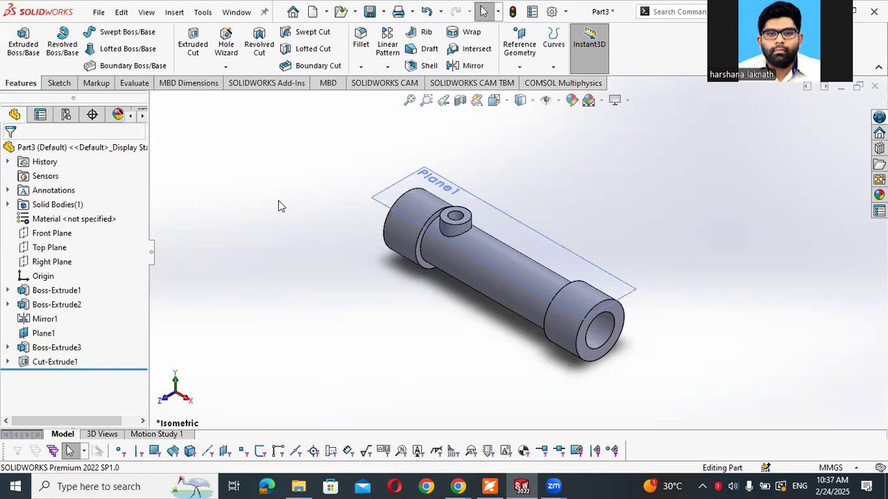
Inspect the port hole's interior with a section view through the Front Plane, orbiting around the cut, and turn the section off
click(459, 101)
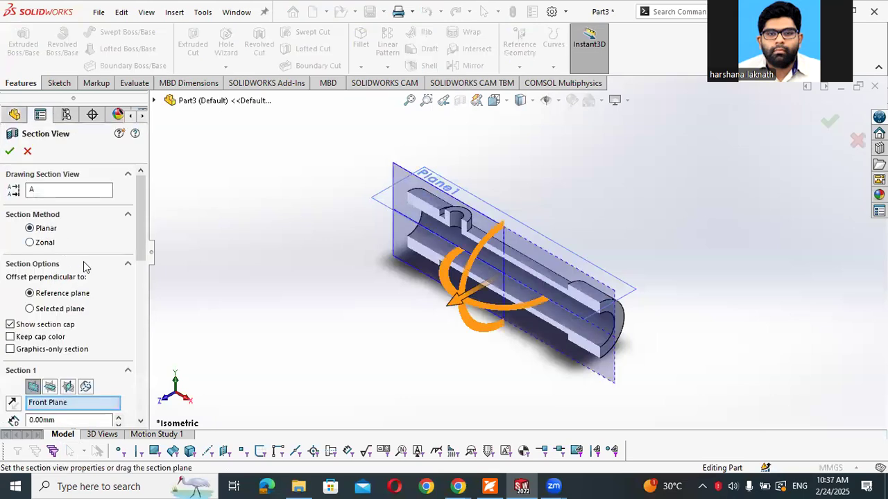
drag(138, 215, 146, 258)
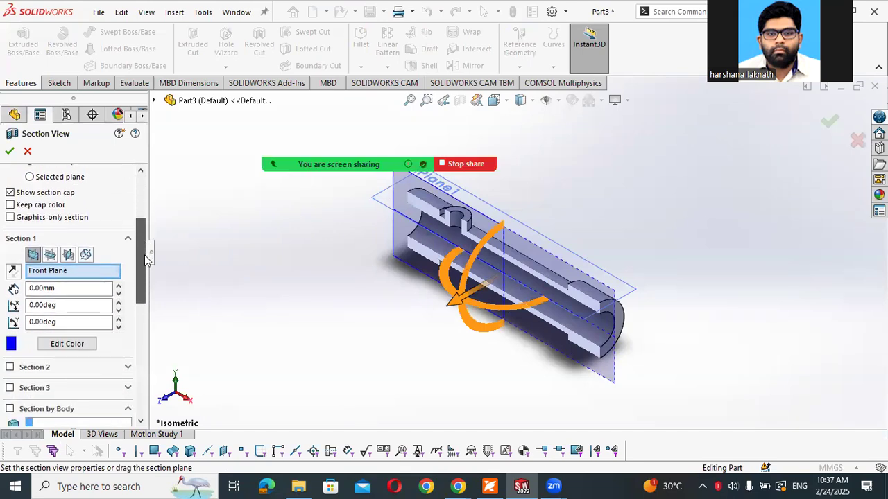
click(10, 150)
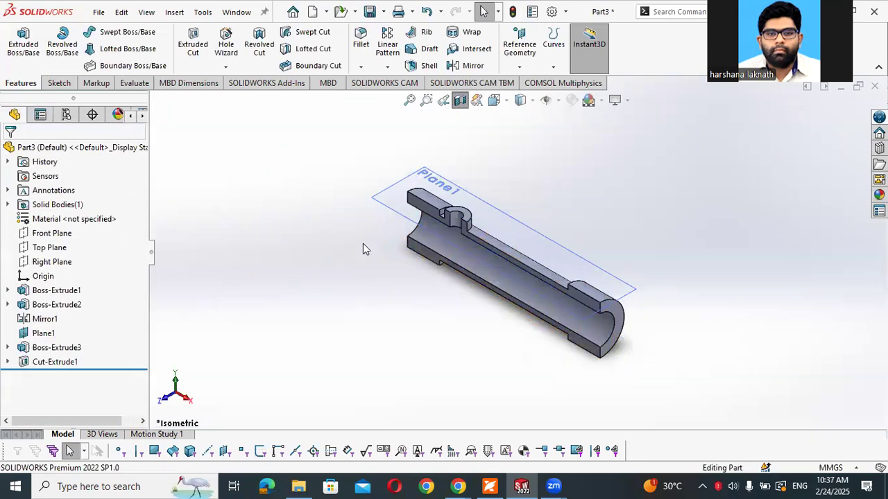
middle_drag(422, 283, 487, 251)
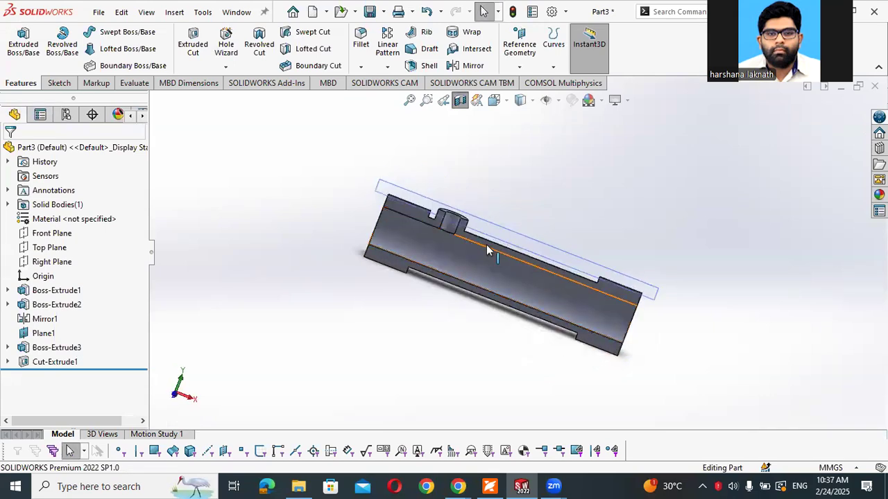
middle_drag(500, 313, 444, 293)
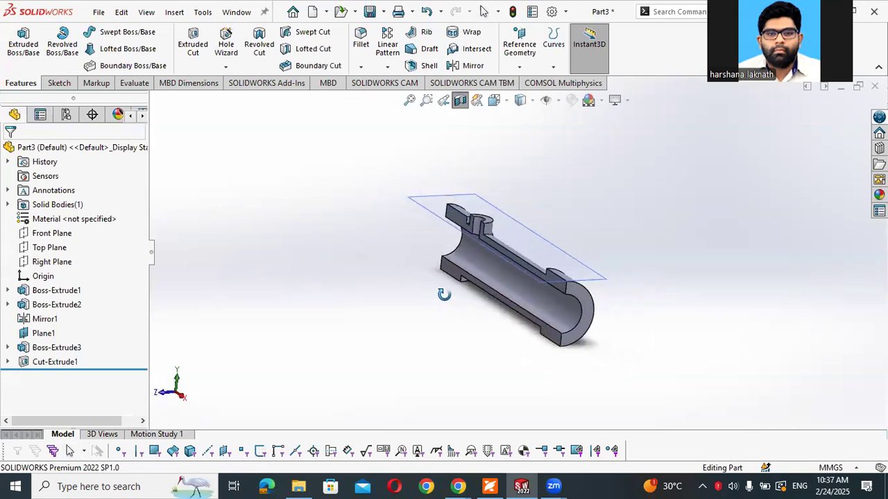
click(460, 100)
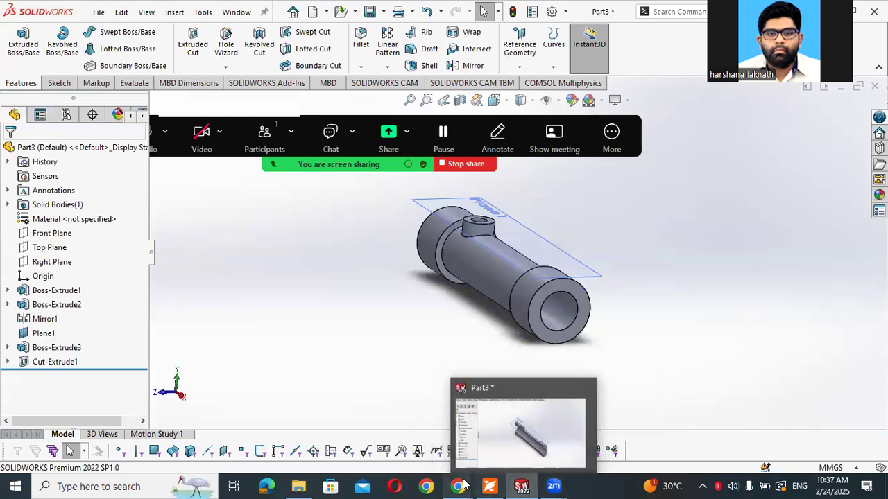
Switch to the workbook in Foxit and read the instructions for creating a reference axis from the manifold's outer cylindrical face
click(489, 485)
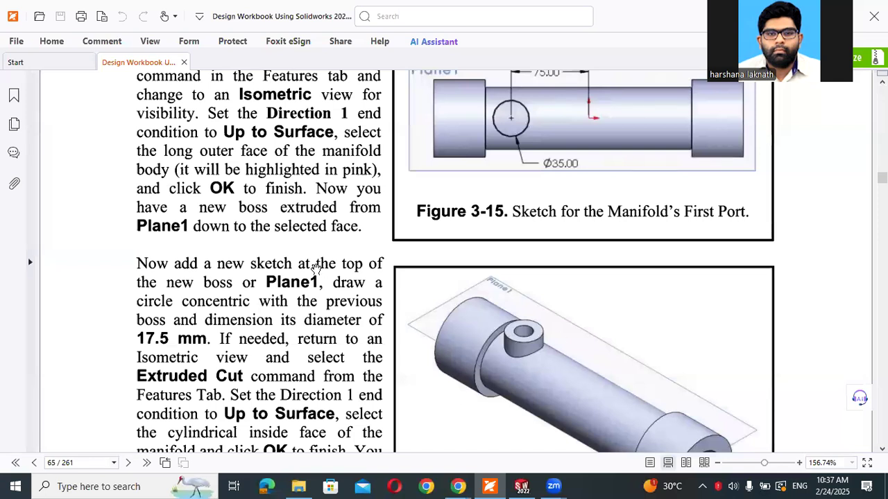
scroll(316, 267, down, 2)
scroll(316, 267, down, 15)
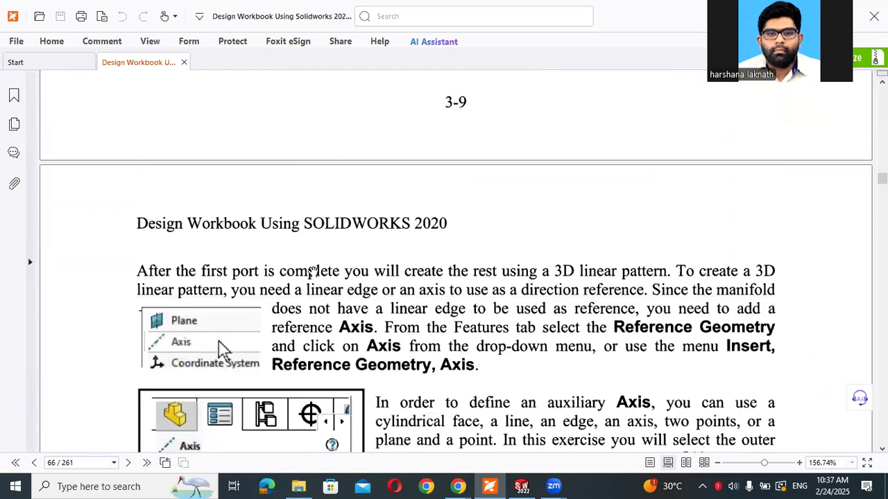
scroll(314, 271, down, 1)
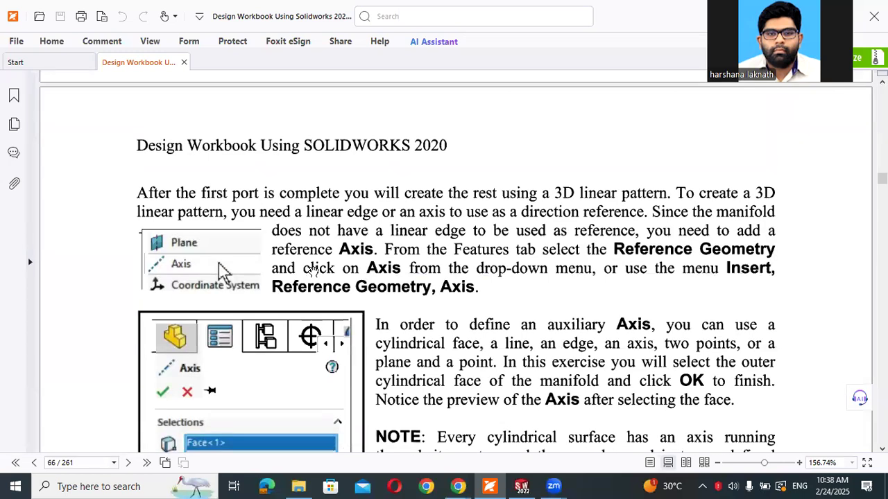
scroll(311, 269, down, 2)
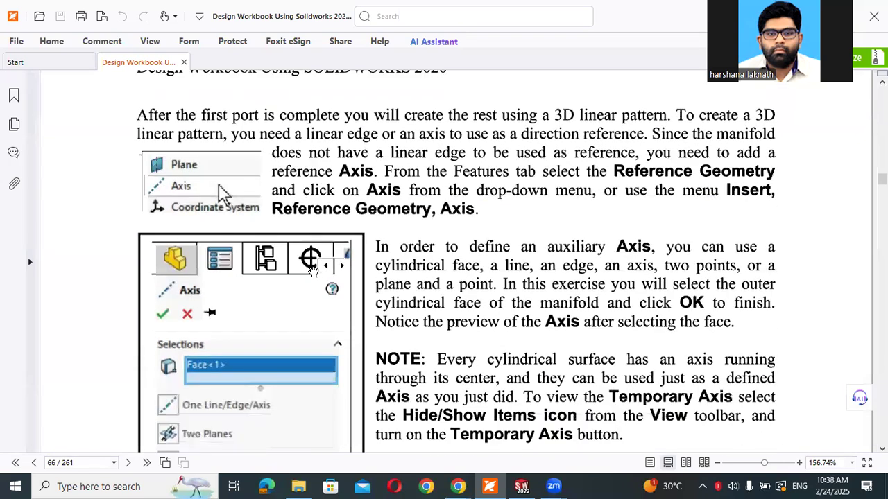
scroll(313, 271, down, 1)
scroll(313, 272, up, 1)
scroll(313, 272, down, 4)
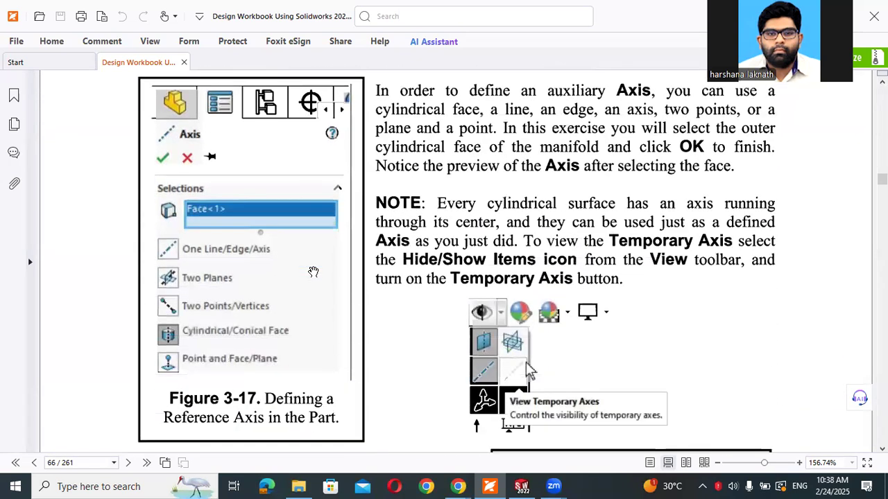
scroll(313, 272, up, 1)
scroll(314, 271, down, 2)
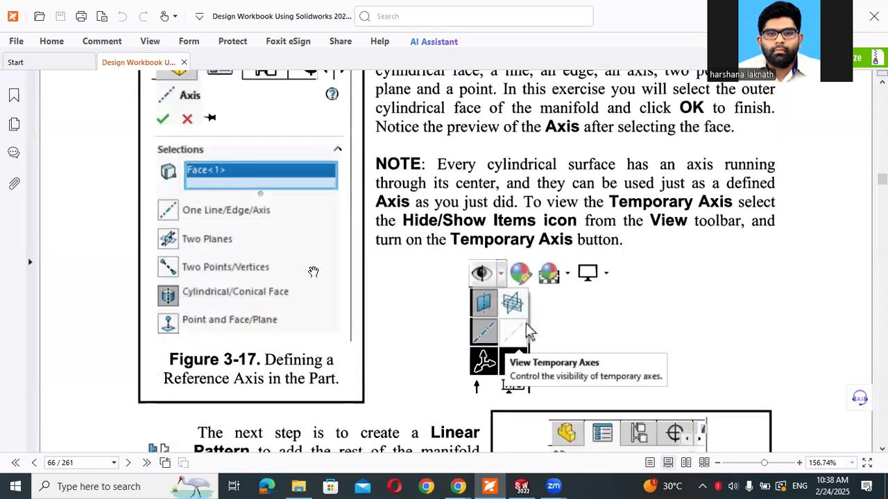
scroll(314, 271, up, 1)
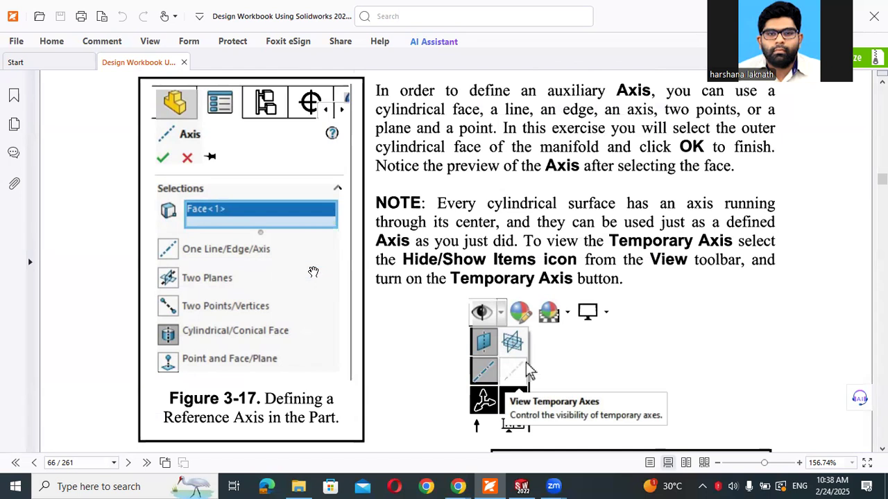
Read the workbook's instructions for patterning the manifold ports with Linear Pattern and return to the part in SOLIDWORKS
scroll(314, 271, up, 1)
scroll(314, 271, down, 4)
scroll(313, 271, down, 1)
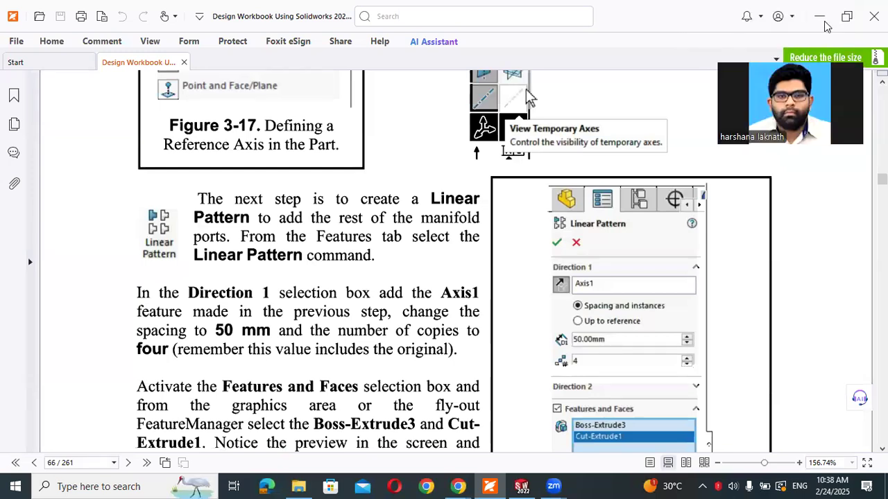
click(823, 21)
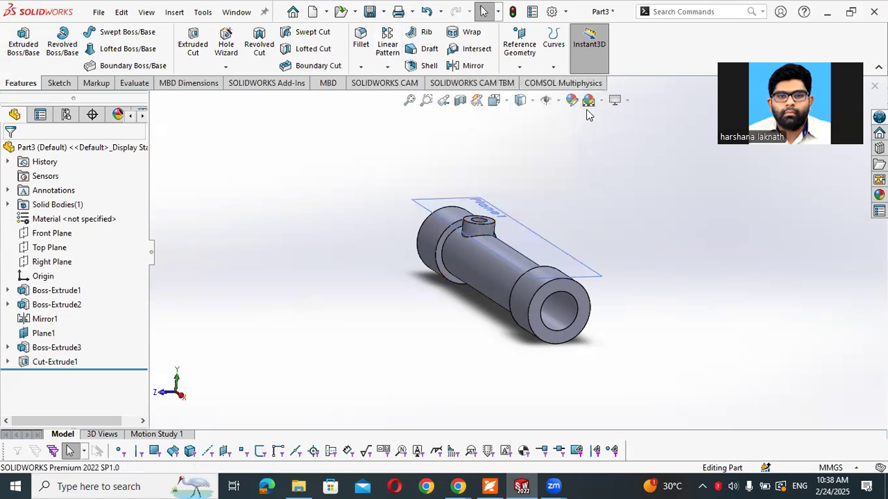
Turn on the display of temporary axes to view the manifold's centre axes, and turn it off again
click(547, 100)
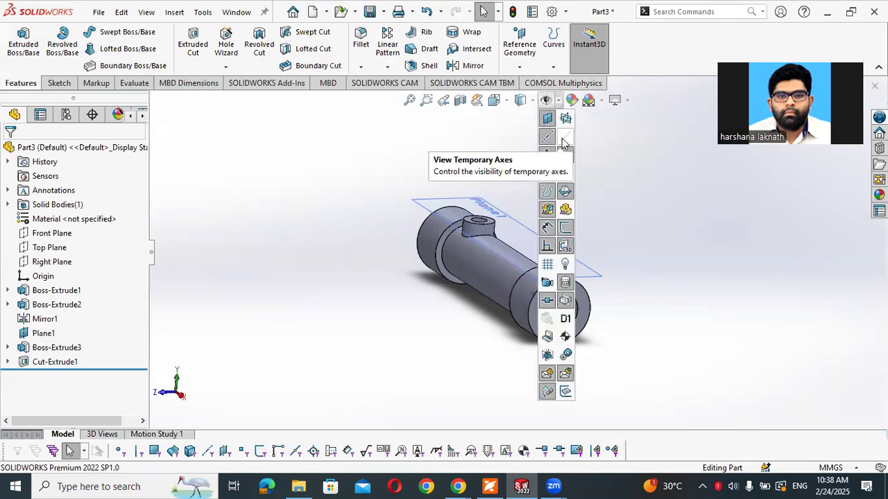
click(564, 142)
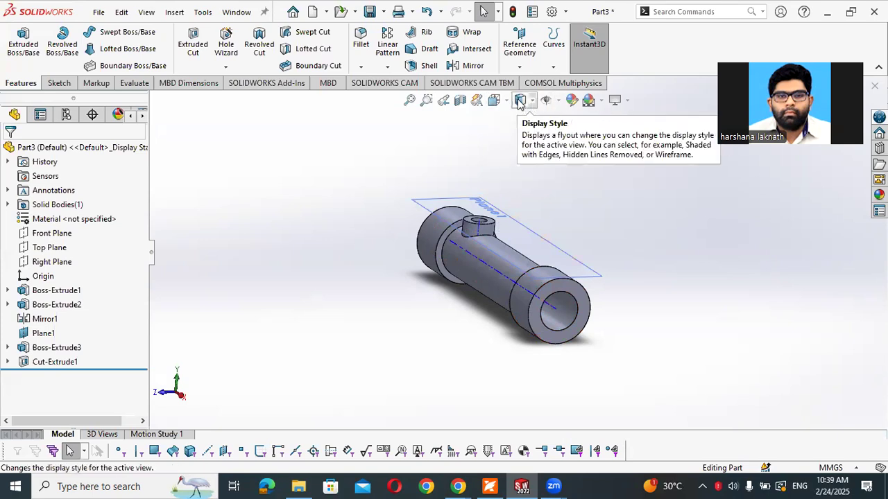
click(559, 101)
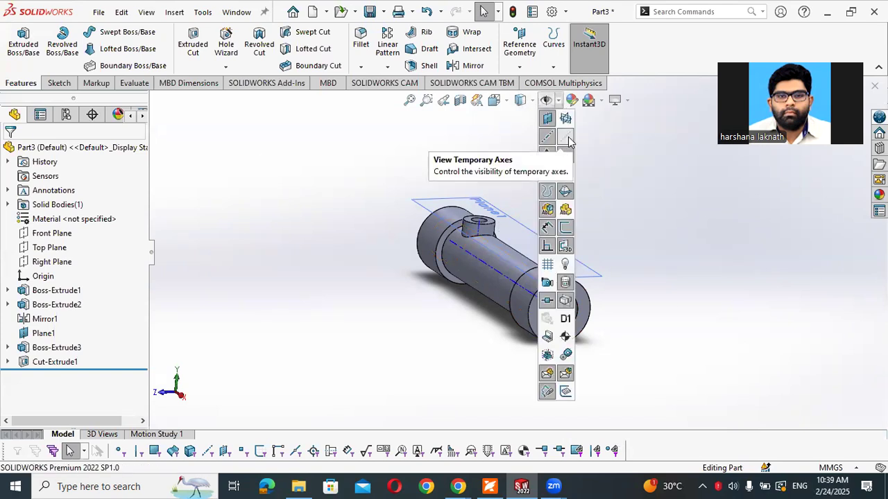
click(568, 140)
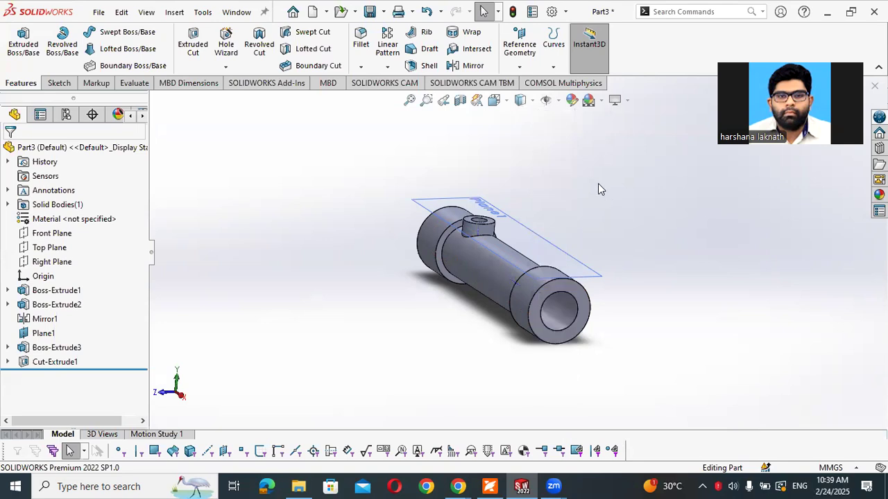
Create a reference axis along the manifold's centreline from the tube's temporary axis using the One Line/Edge/Axis option
click(513, 68)
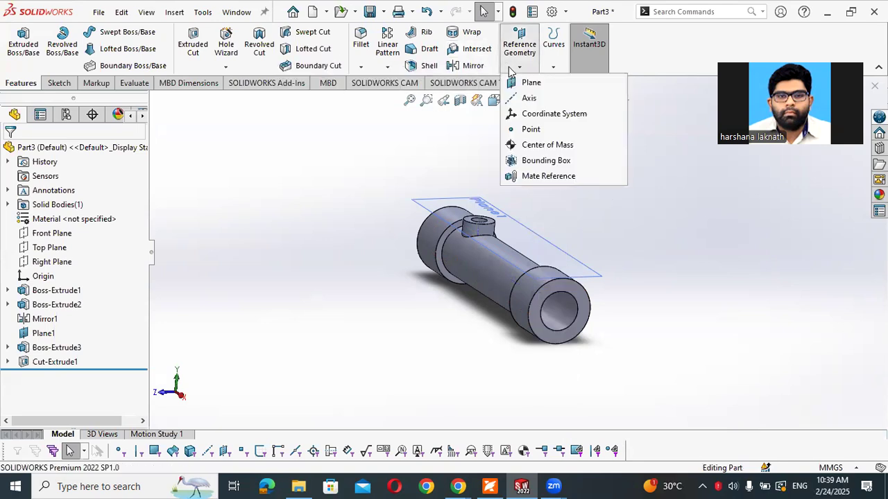
click(527, 98)
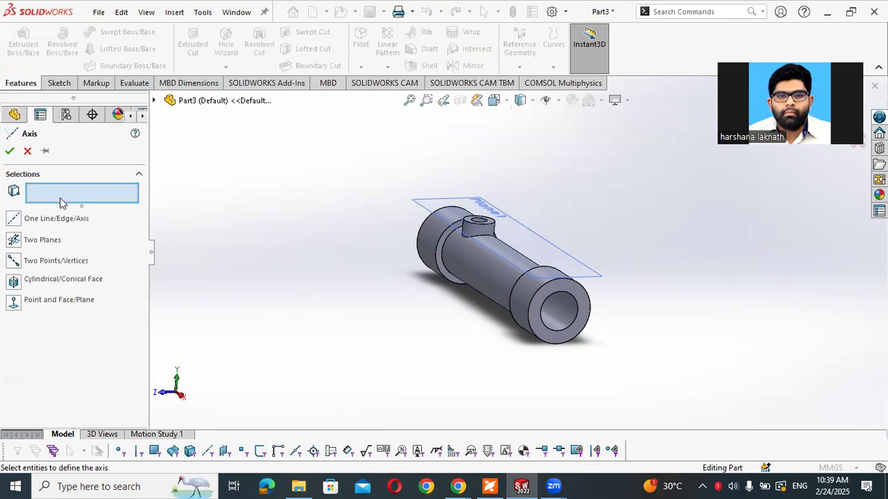
click(12, 283)
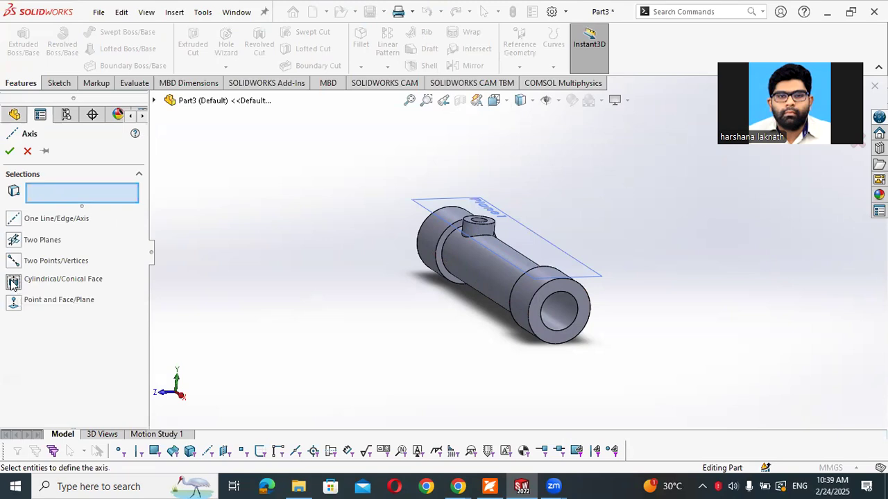
click(562, 314)
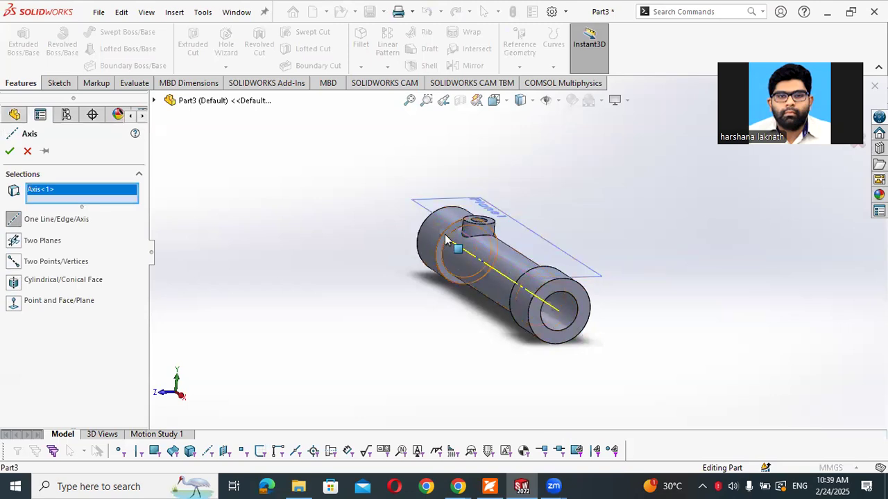
click(9, 152)
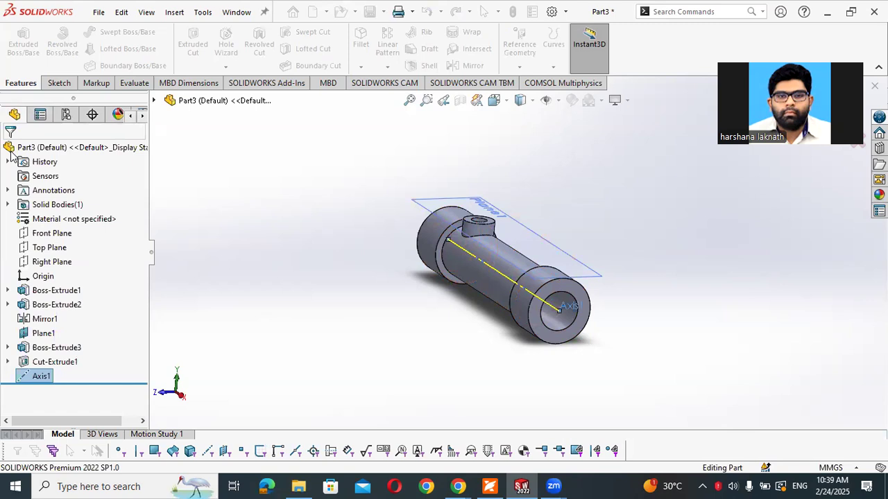
click(298, 298)
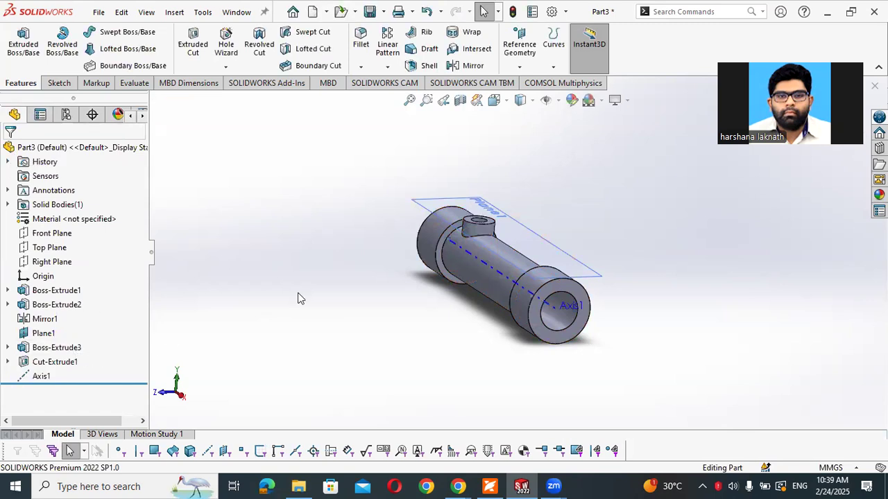
Start a Linear Pattern along Axis1 with 50 mm spacing and 4 instances
click(388, 40)
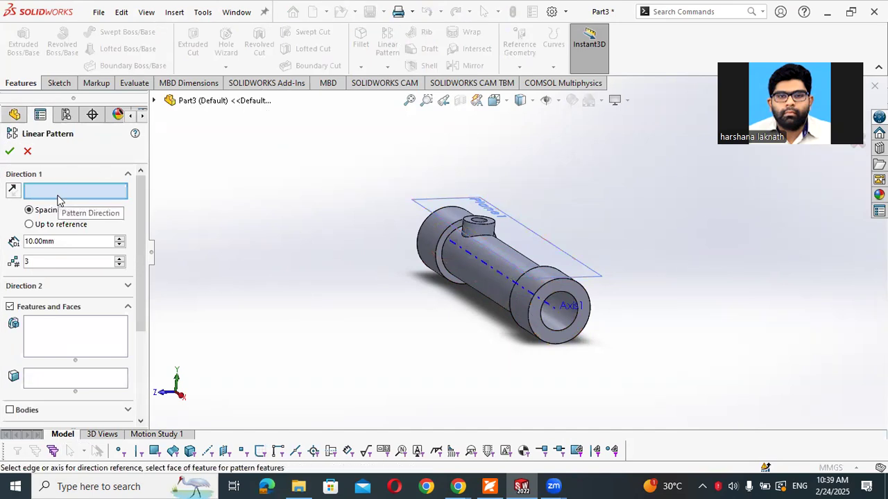
click(548, 306)
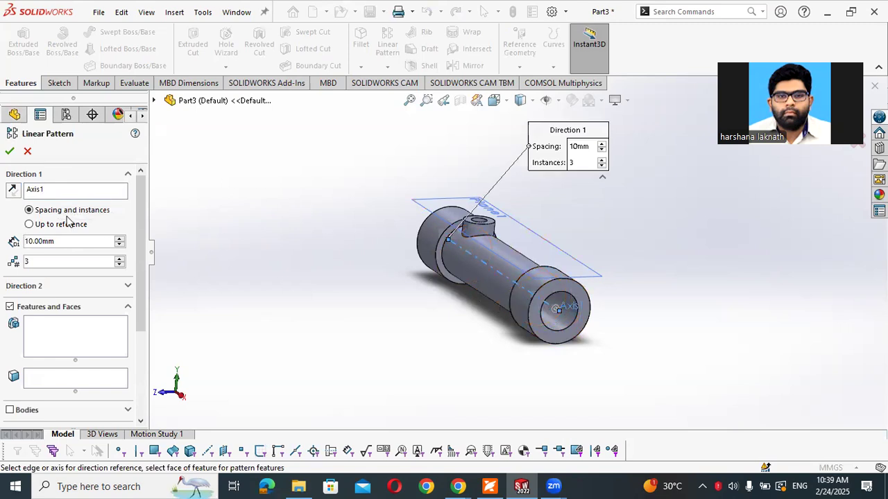
click(489, 486)
drag(72, 241, 15, 244)
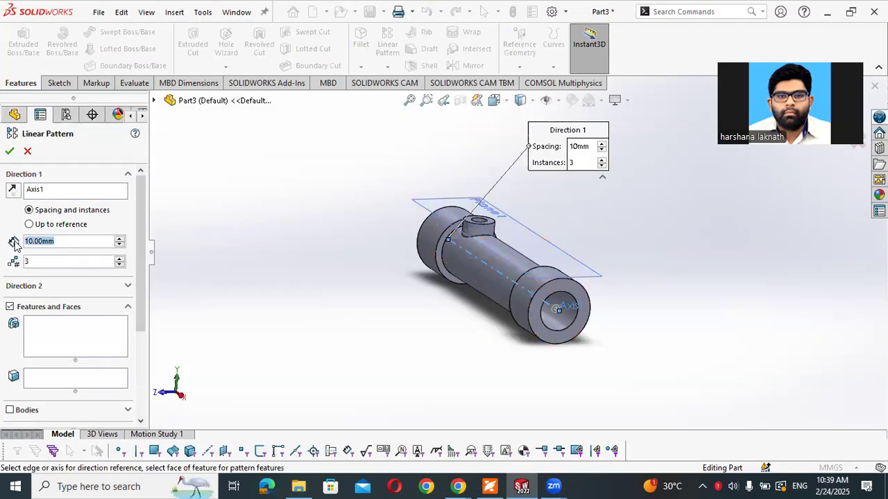
text(50)
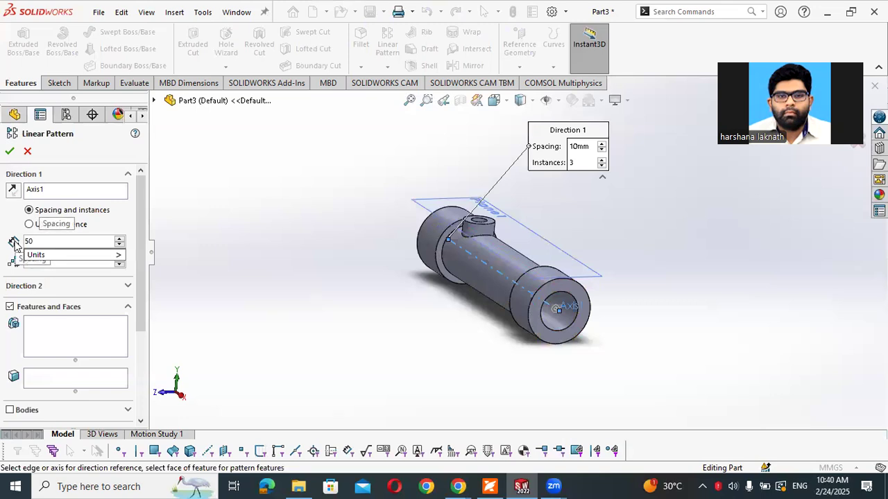
key(Return)
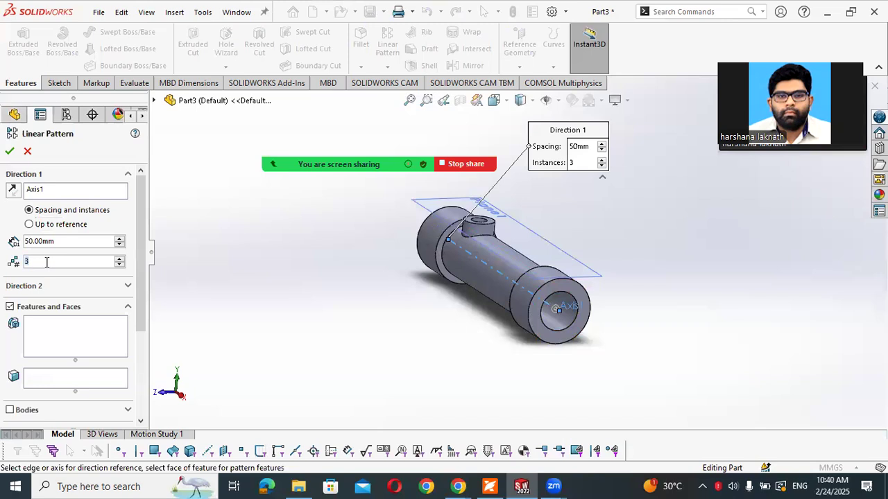
text(4)
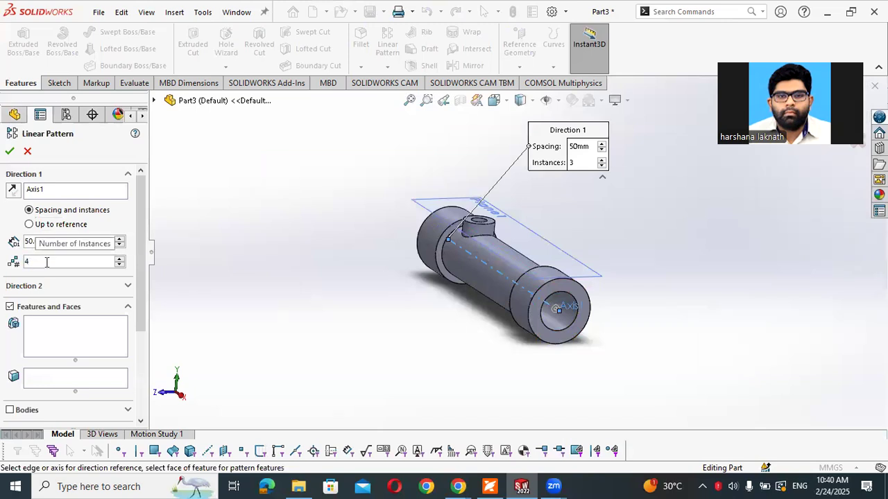
Check the workbook for the features to pattern, select Boss-Extrude3 and Cut-Extrude1, and complete the port pattern with its direction reversed
click(61, 326)
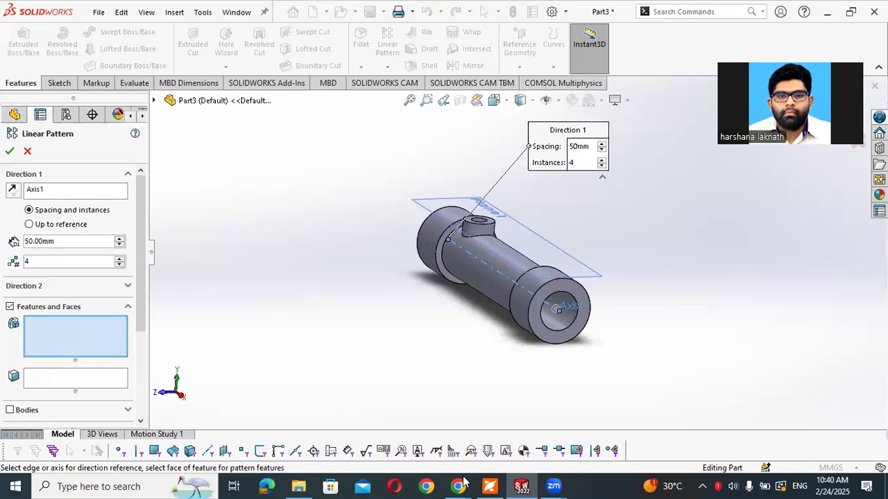
mouse_move(529, 484)
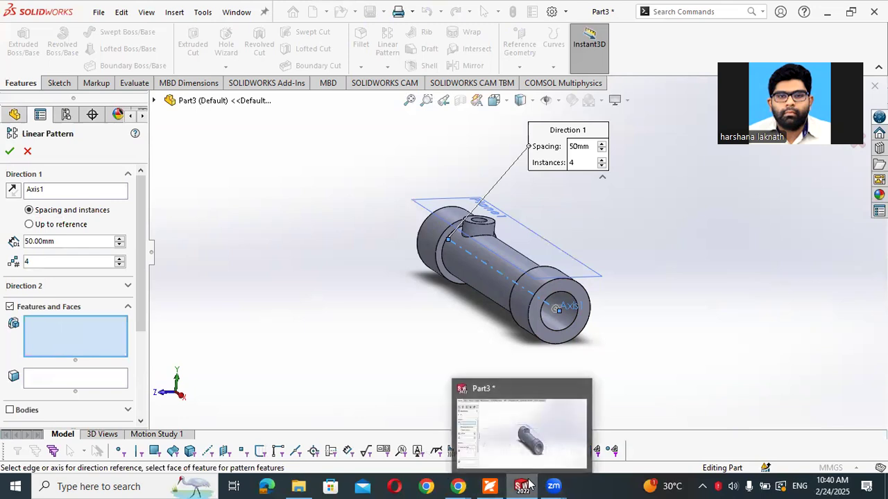
mouse_move(489, 485)
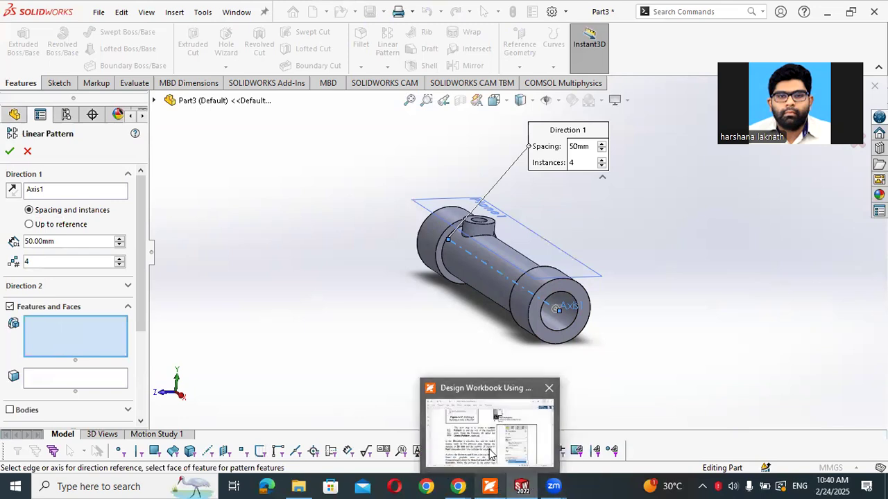
click(489, 454)
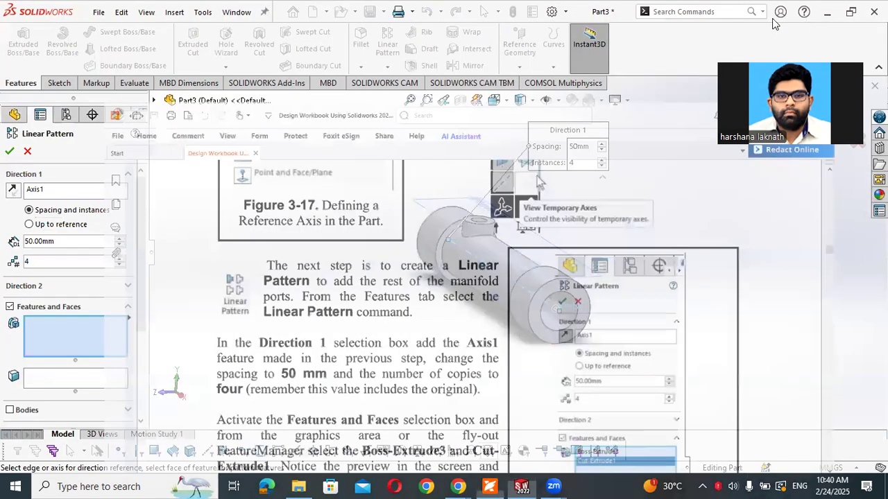
click(819, 16)
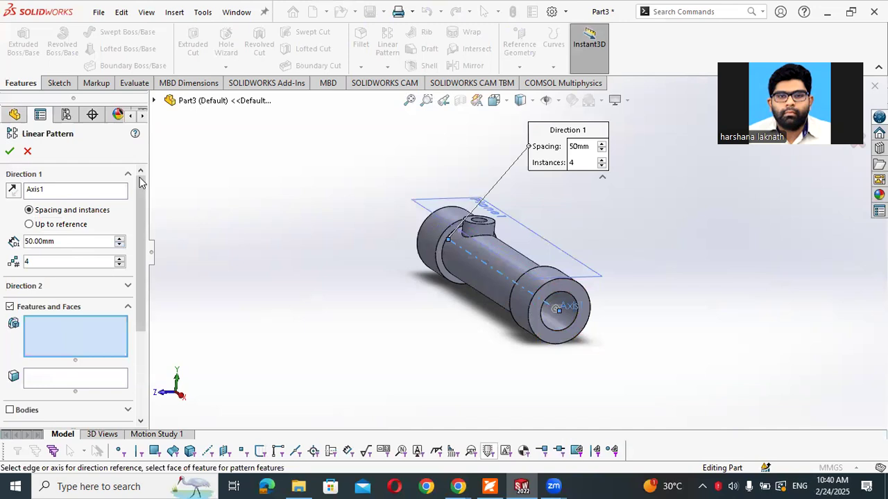
click(154, 100)
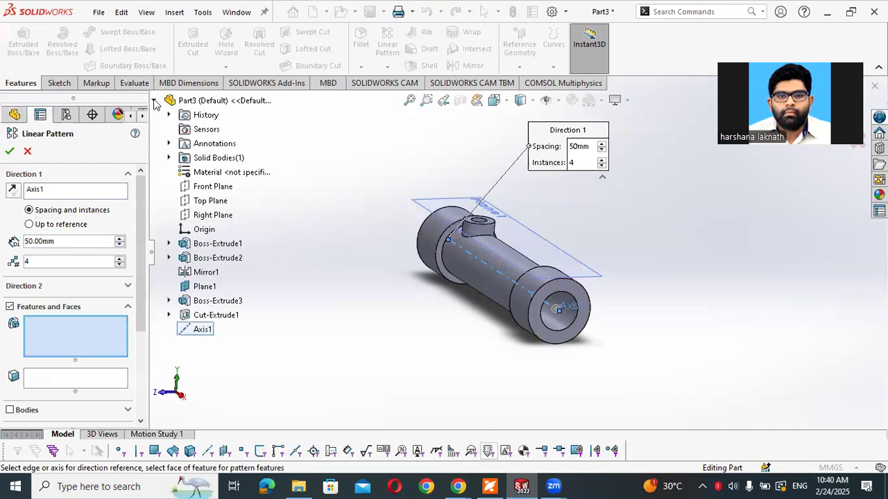
click(218, 305)
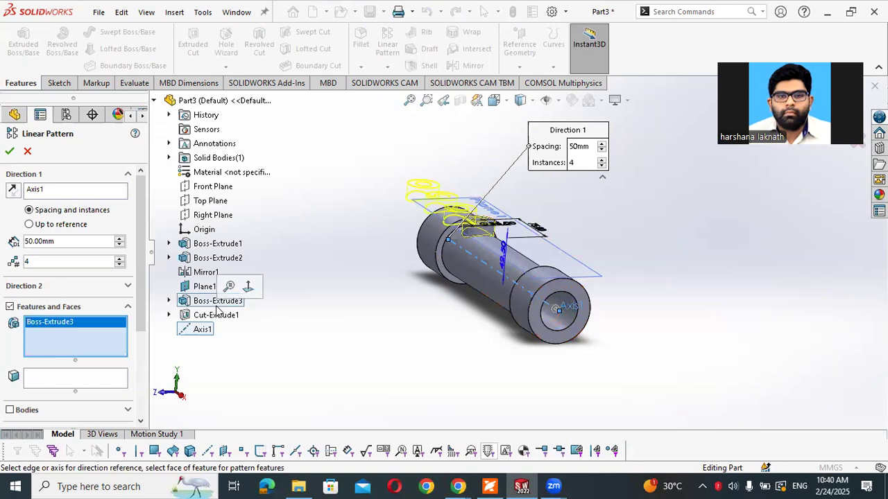
click(217, 316)
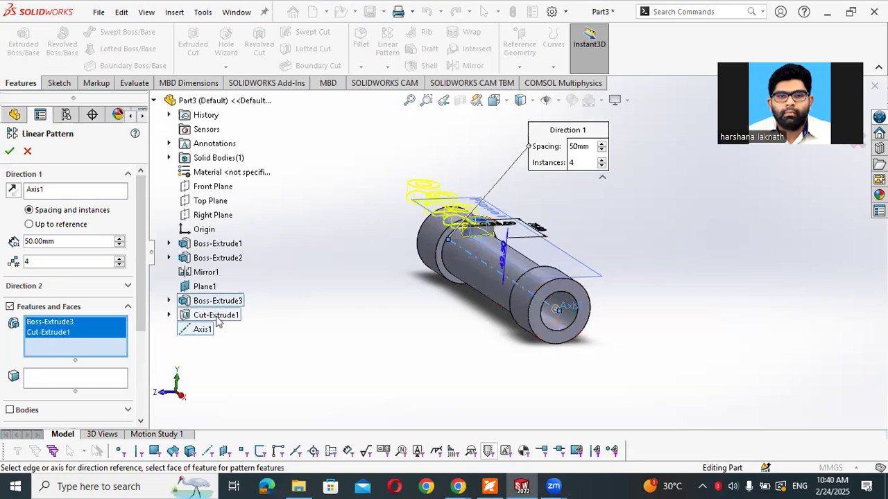
click(10, 195)
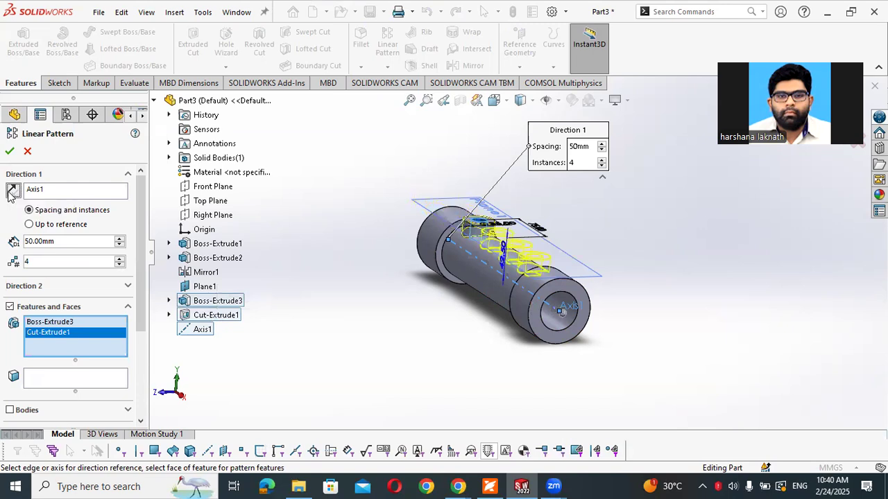
click(10, 151)
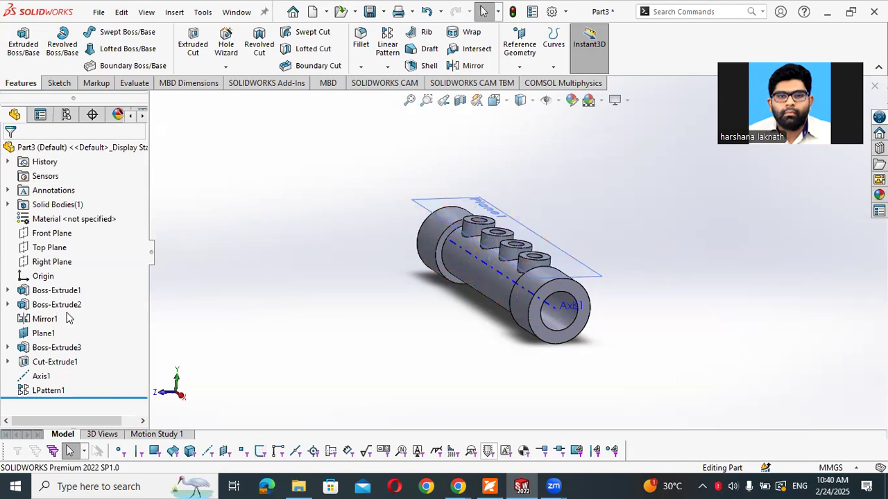
Hide the reference axis Axis1 and the reference plane Plane1 in the manifold part
right_click(43, 377)
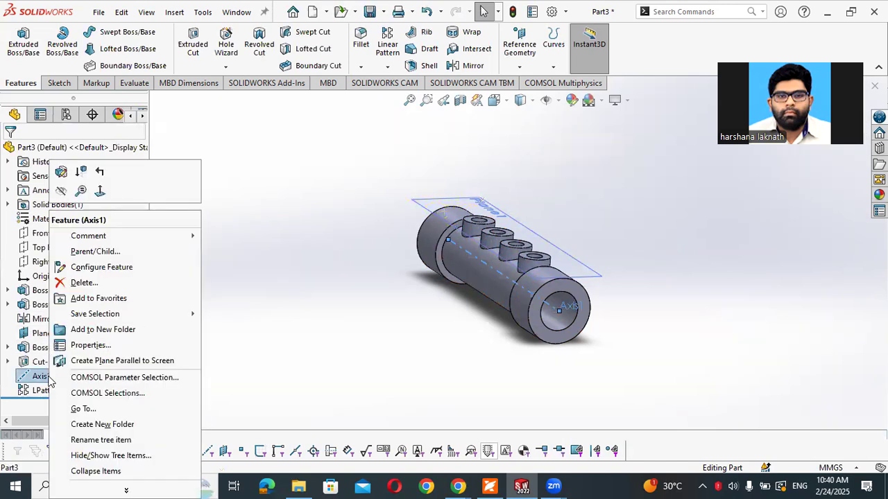
click(61, 193)
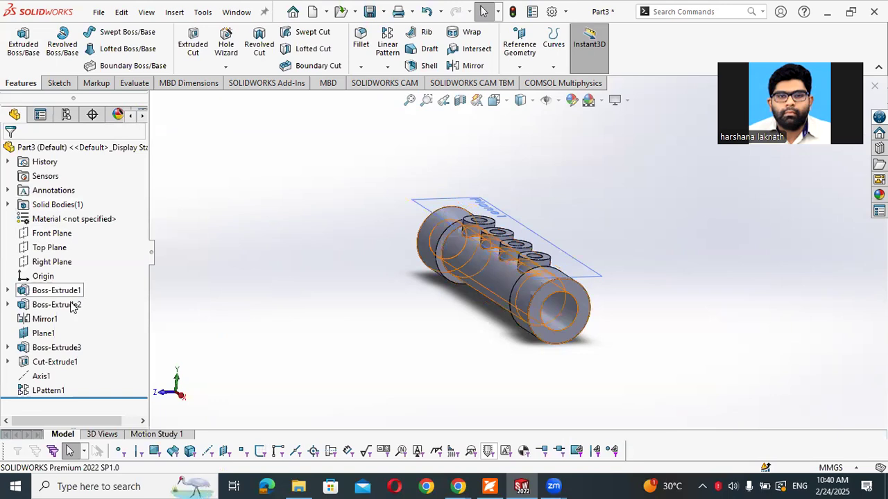
right_click(37, 333)
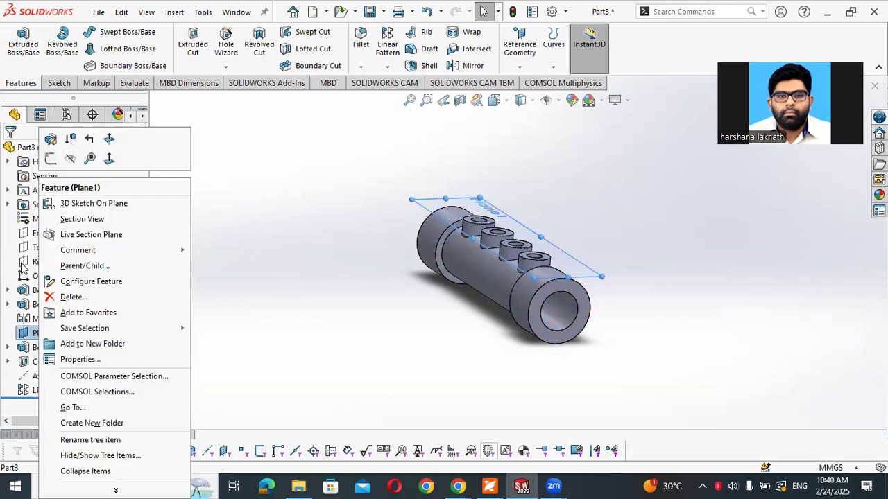
click(69, 161)
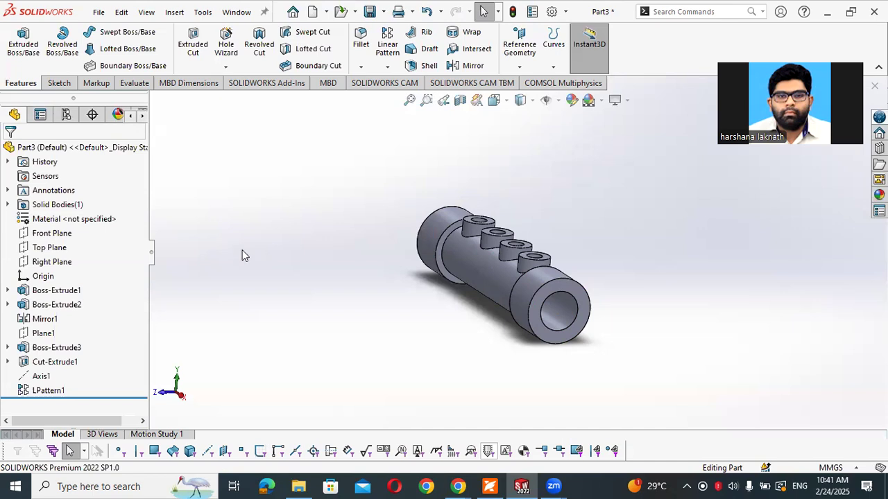
Switch to the workbook in Foxit and review the Linear Pattern instructions and Figure 3-18 options
click(489, 486)
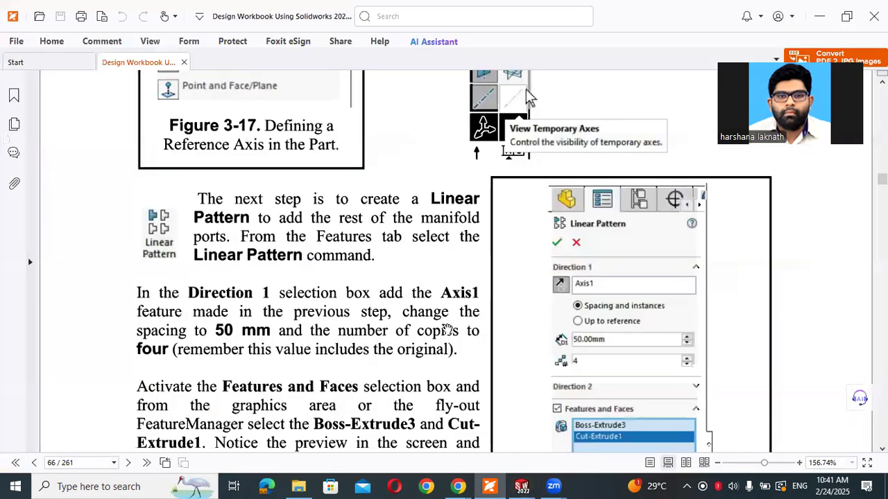
scroll(447, 330, down, 2)
scroll(447, 329, down, 3)
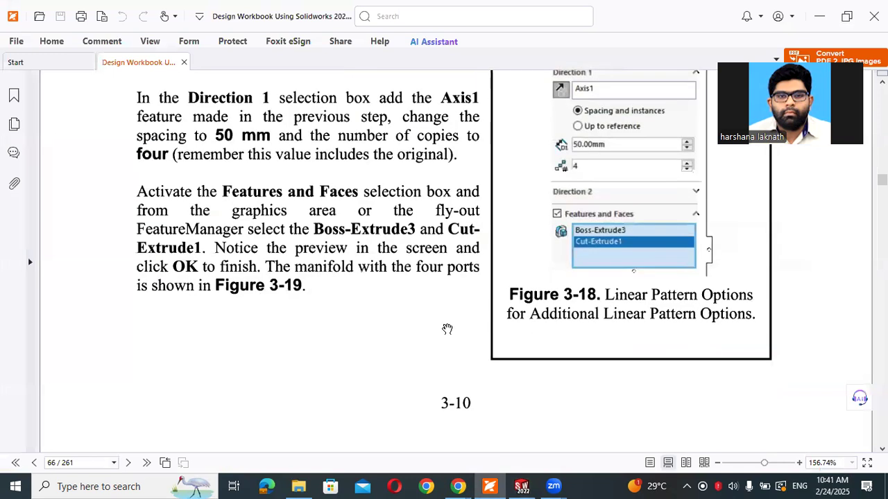
scroll(448, 330, up, 3)
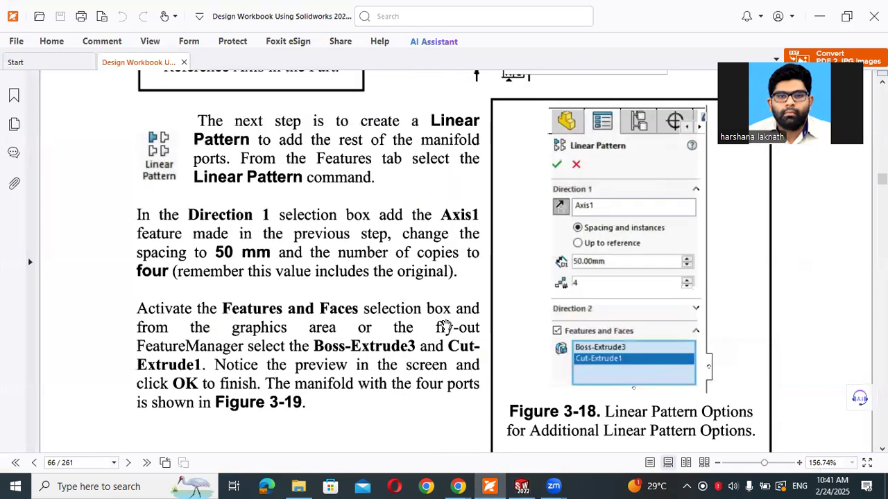
Review the workbook's Mirror instructions for the additional ports and Figures 3-19 and 3-20 of the manifold
scroll(446, 326, down, 3)
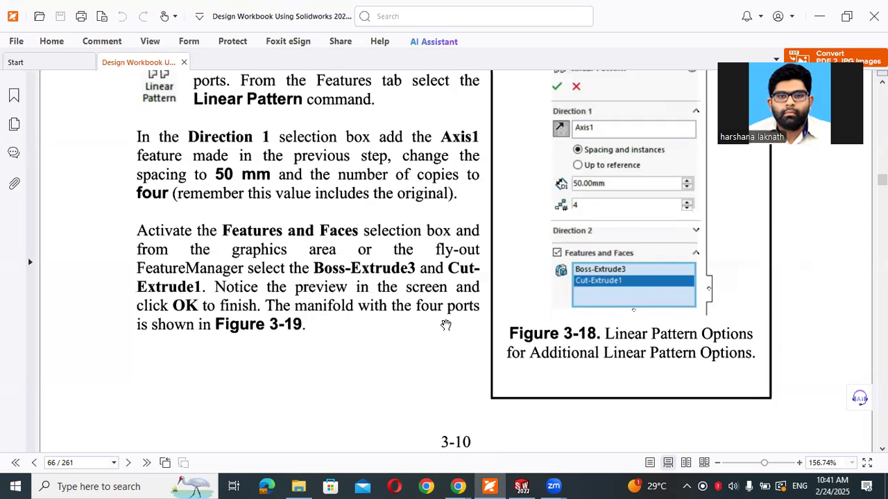
scroll(448, 322, down, 10)
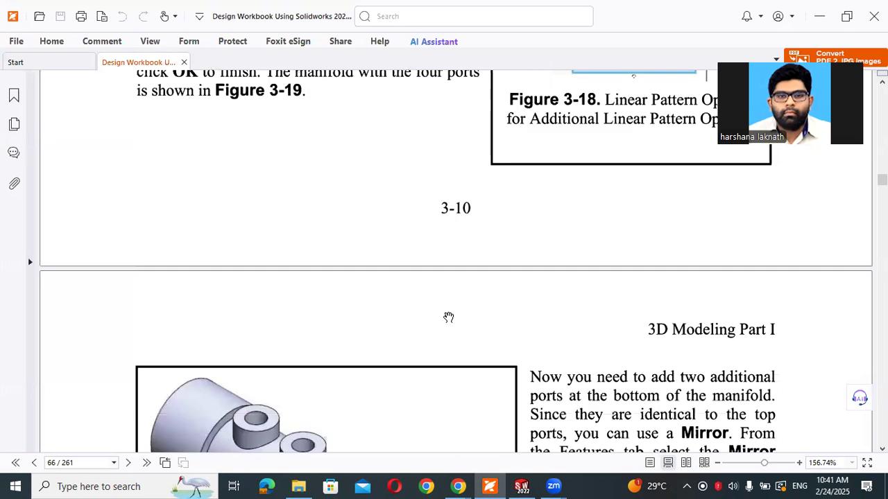
scroll(448, 317, down, 4)
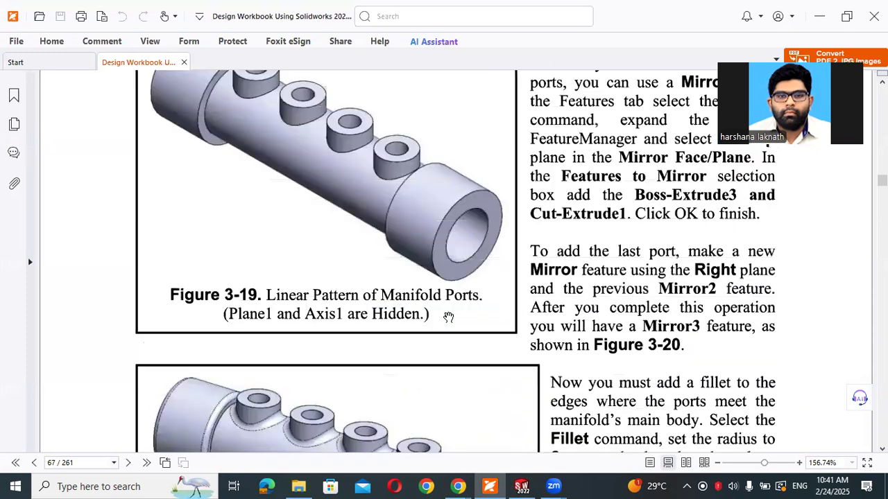
scroll(449, 316, down, 5)
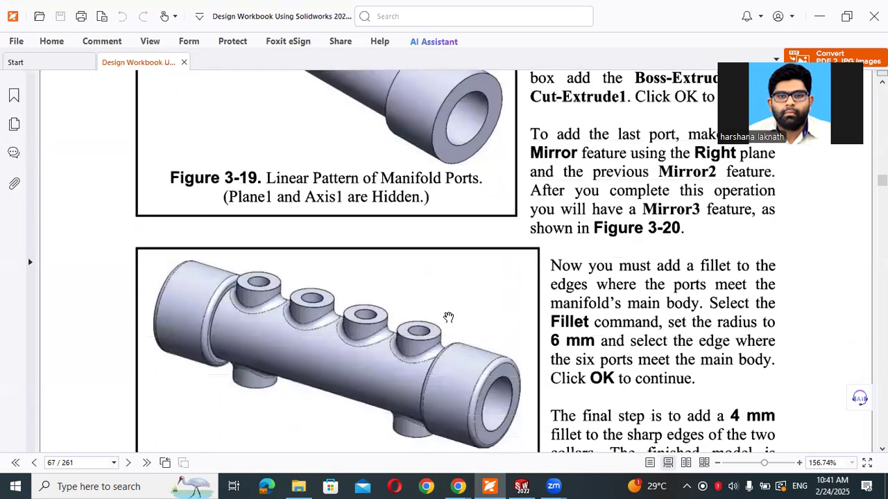
scroll(448, 318, up, 8)
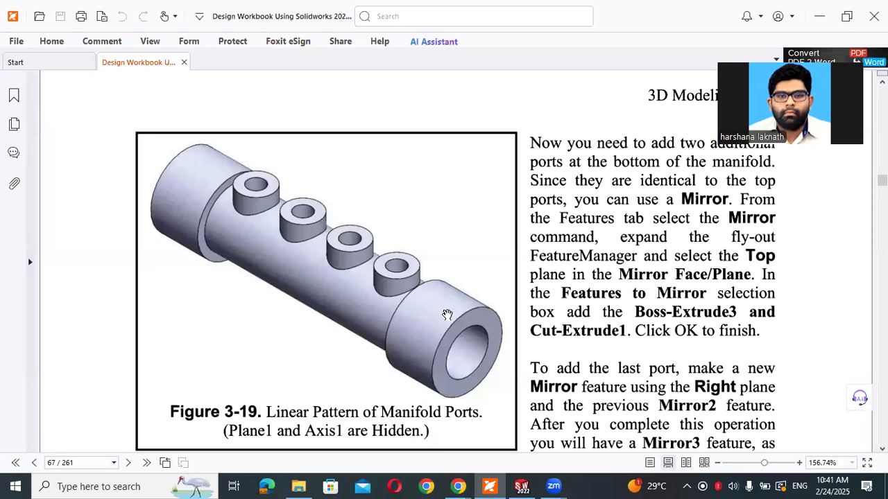
scroll(447, 315, down, 1)
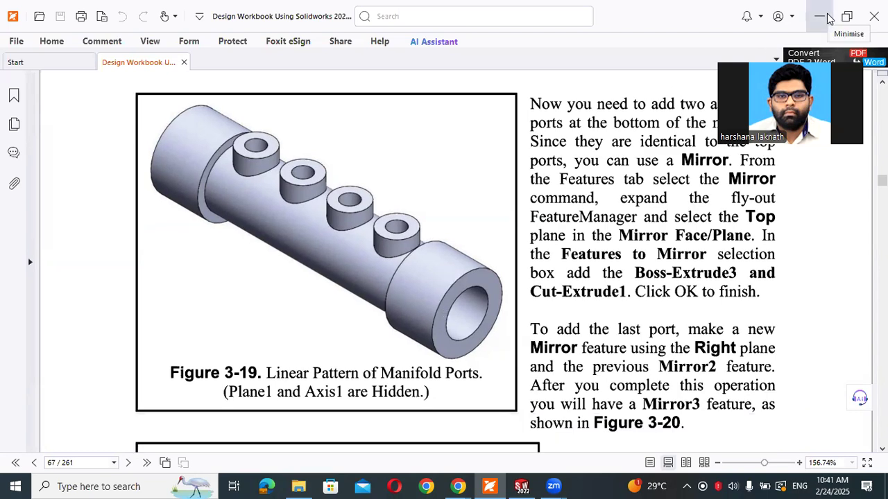
scroll(636, 113, down, 3)
scroll(636, 113, down, 3)
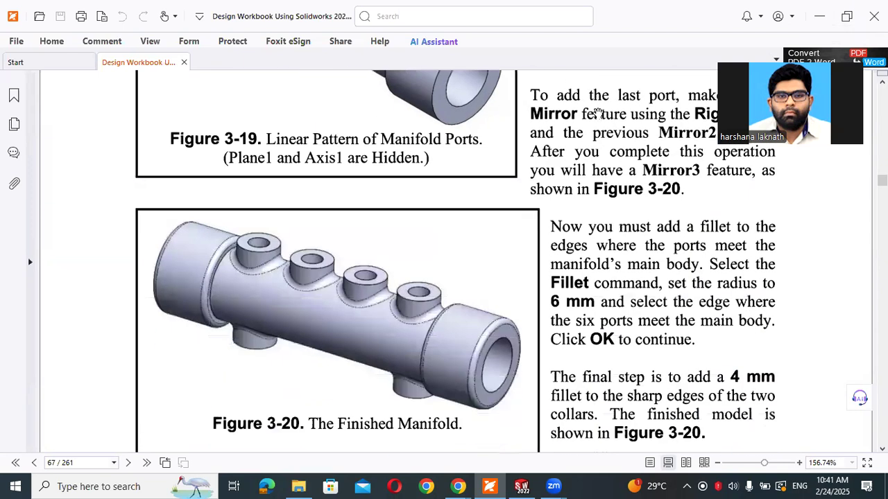
Switch to SOLIDWORKS and mirror Boss-Extrude3 and Cut-Extrude1 about the Top Plane
click(819, 16)
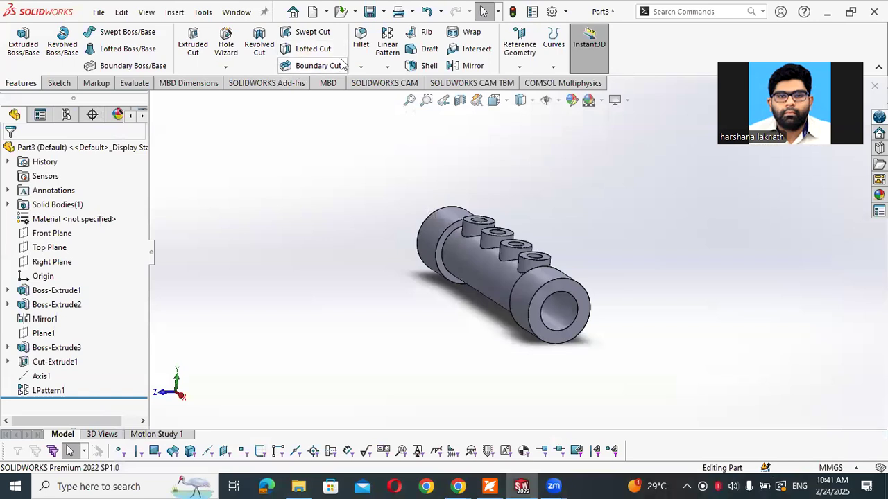
click(469, 65)
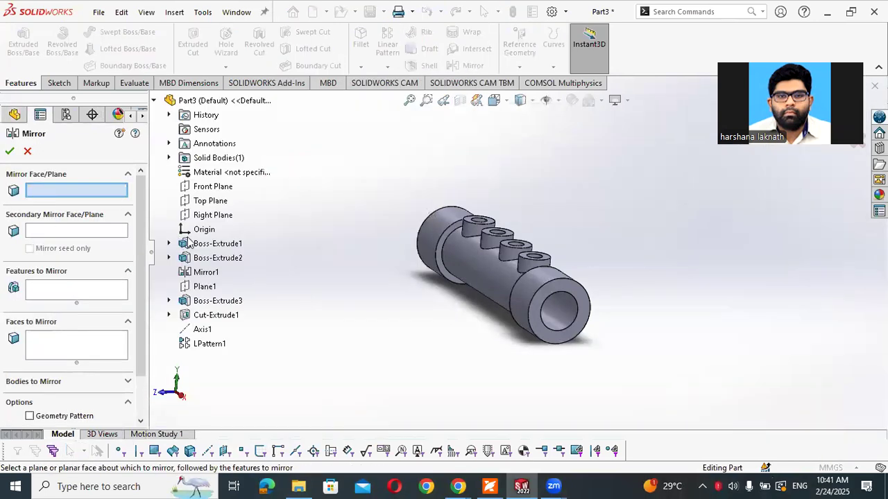
click(210, 201)
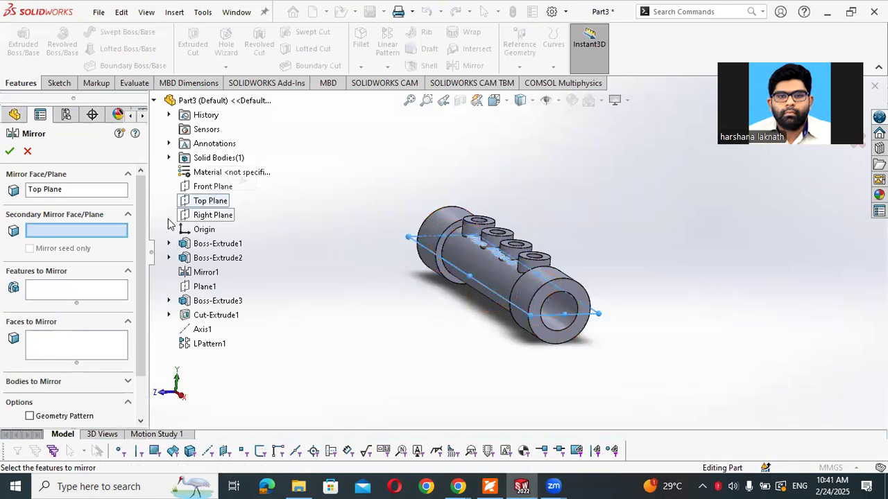
click(69, 289)
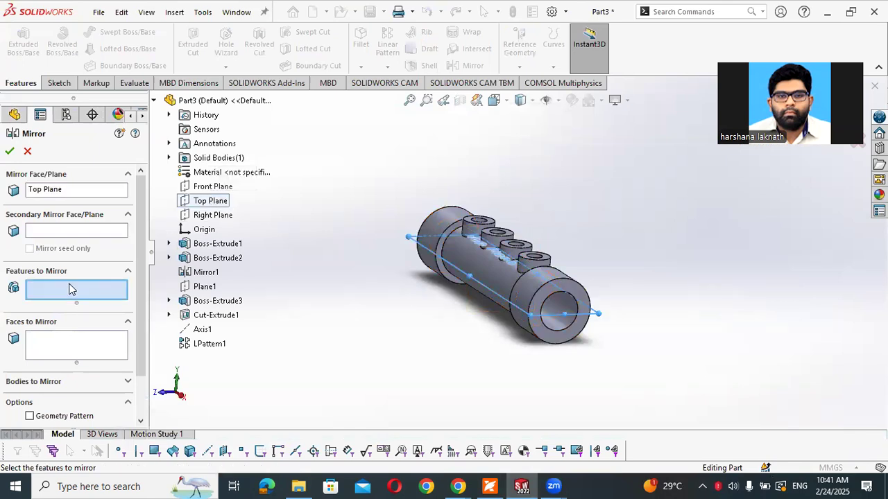
click(212, 302)
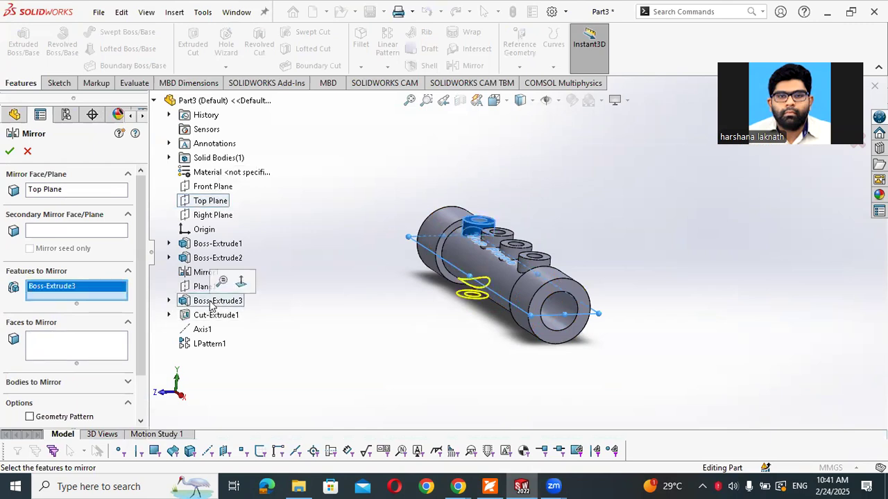
click(206, 316)
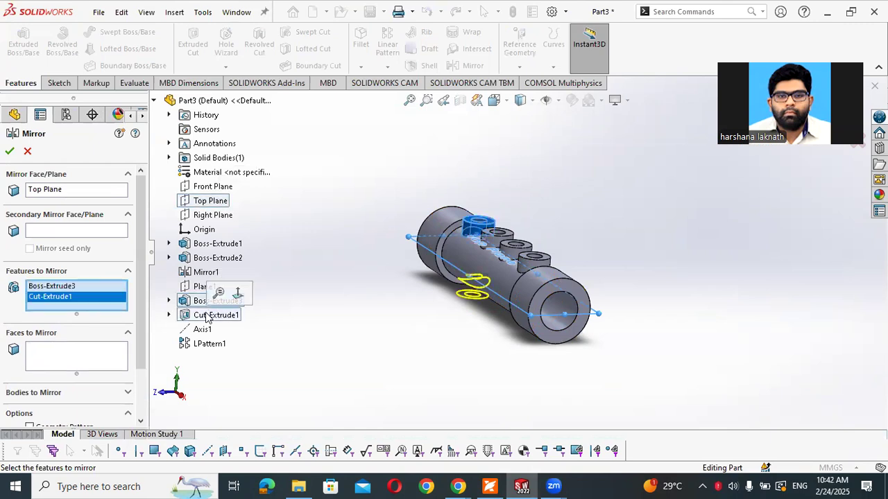
click(12, 150)
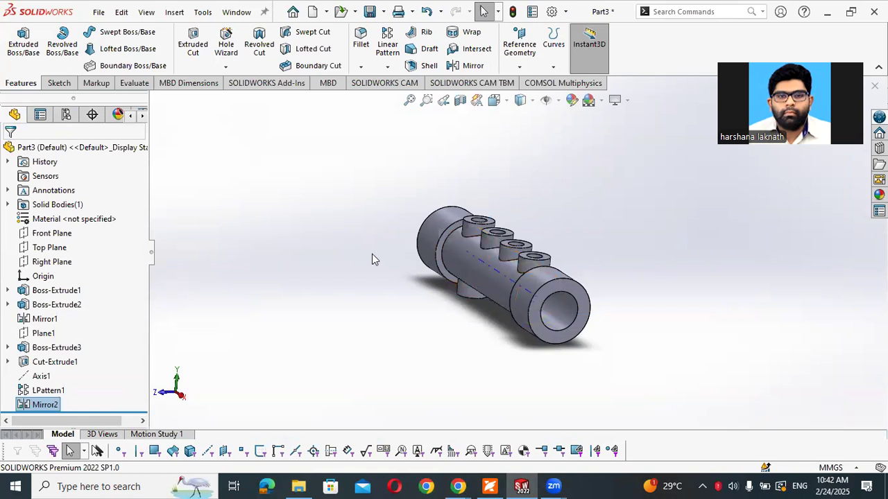
Mirror the Mirror2 feature about the Right Plane to add the last bottom port, and inspect the ports from the side
click(472, 65)
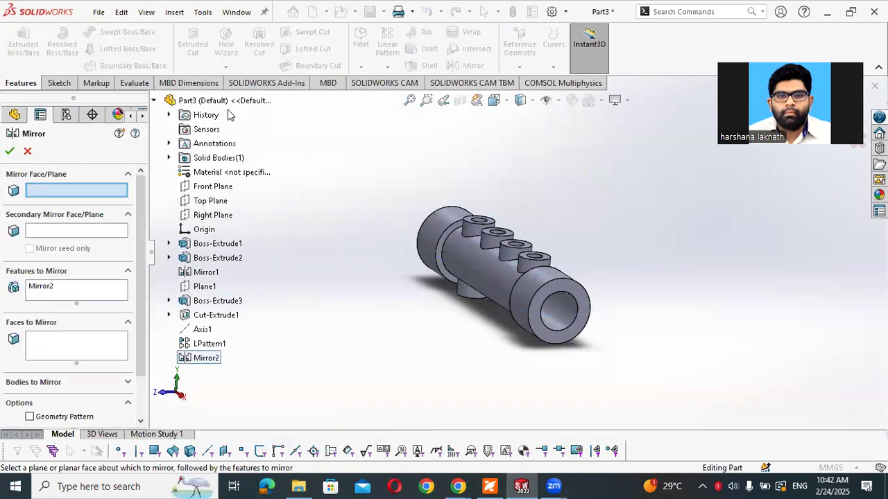
click(214, 216)
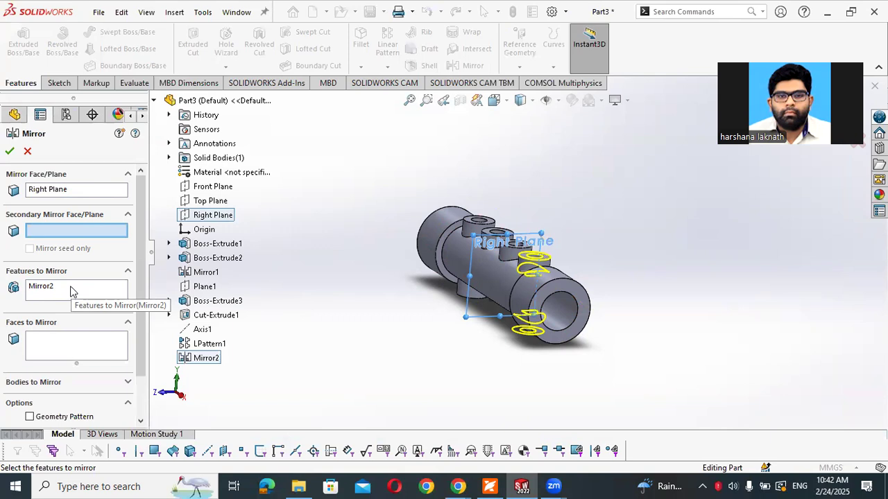
click(9, 150)
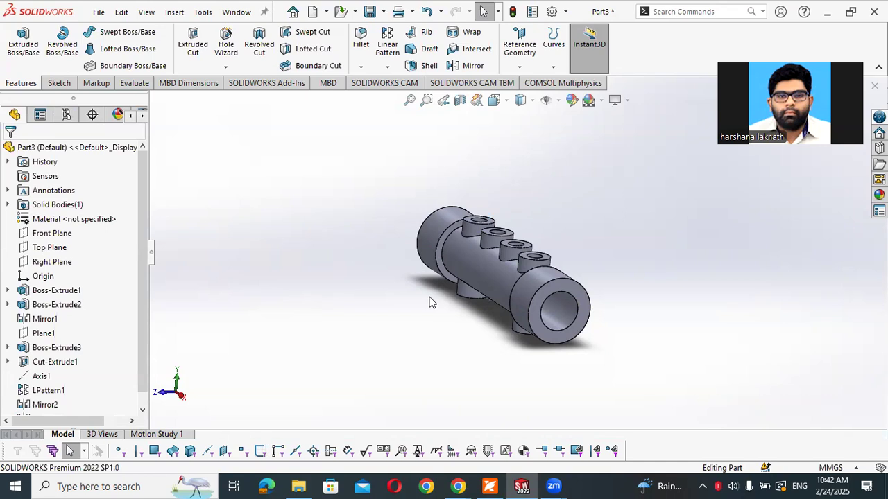
scroll(485, 298, down, 3)
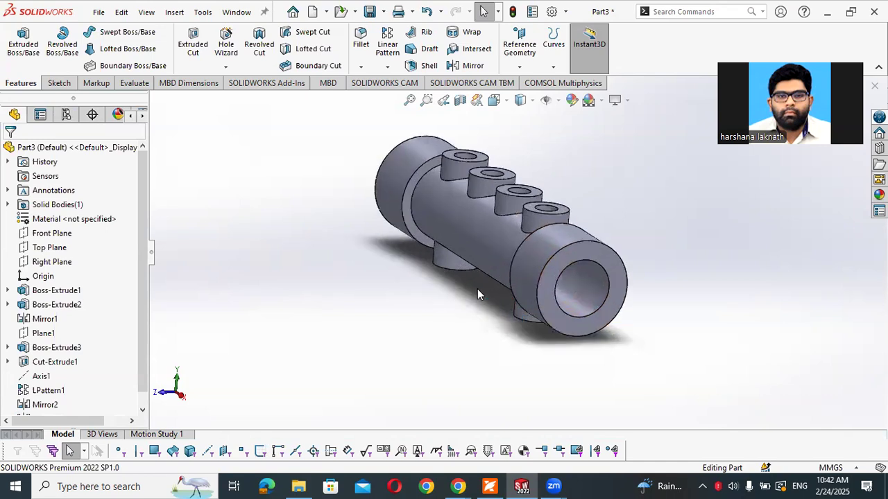
middle_drag(529, 293, 554, 331)
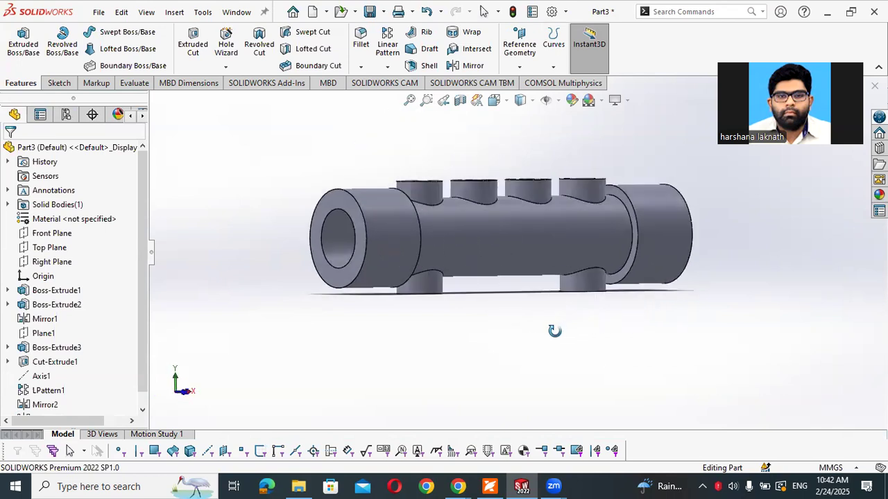
Switch to the workbook in Foxit and read the Fillet instructions for the ports and collars beside Figure 3-20
click(485, 486)
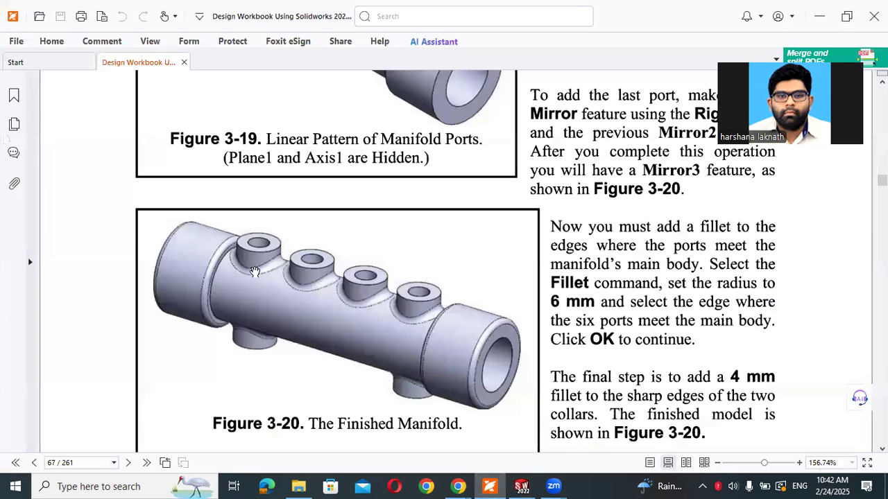
scroll(230, 261, up, 3)
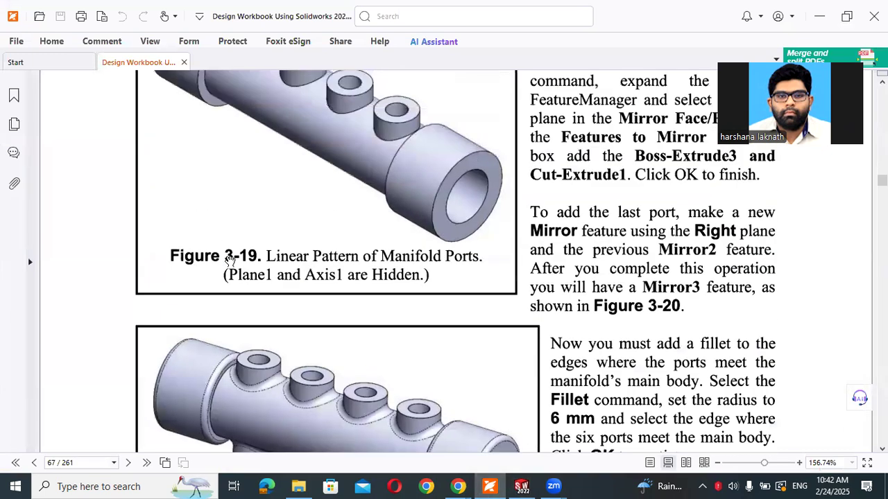
scroll(229, 260, down, 3)
scroll(229, 261, down, 2)
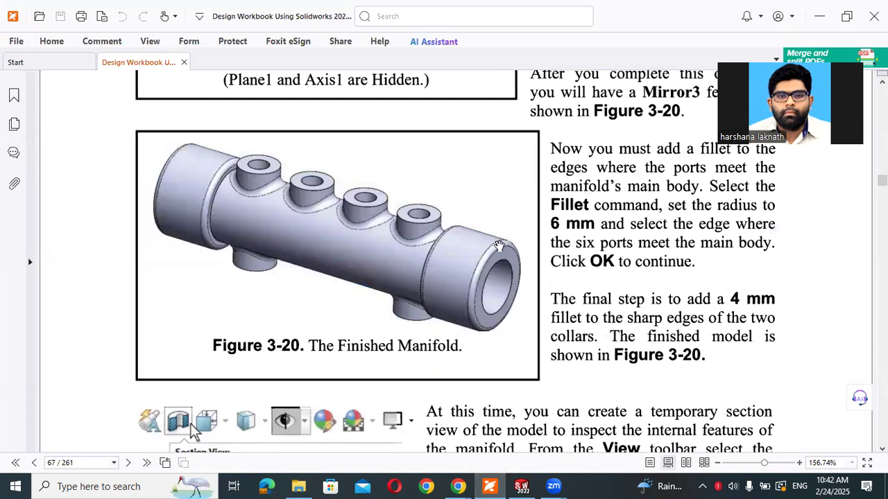
scroll(498, 246, up, 1)
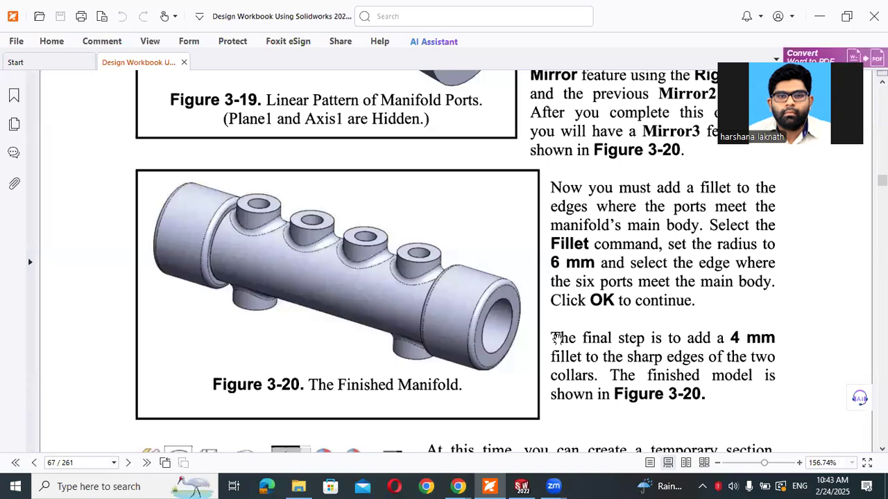
scroll(557, 338, down, 5)
scroll(557, 337, up, 2)
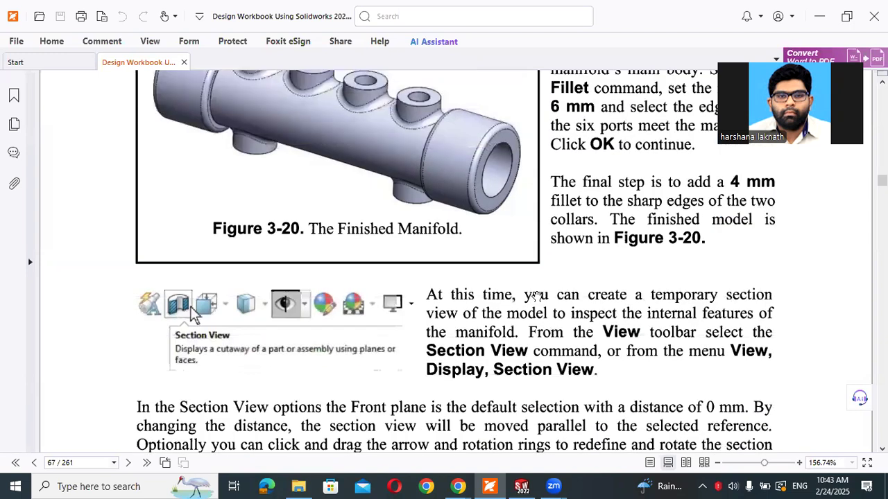
Return to SOLIDWORKS, start a Fillet and select the six edges where the ports meet the manifold's main body
click(810, 10)
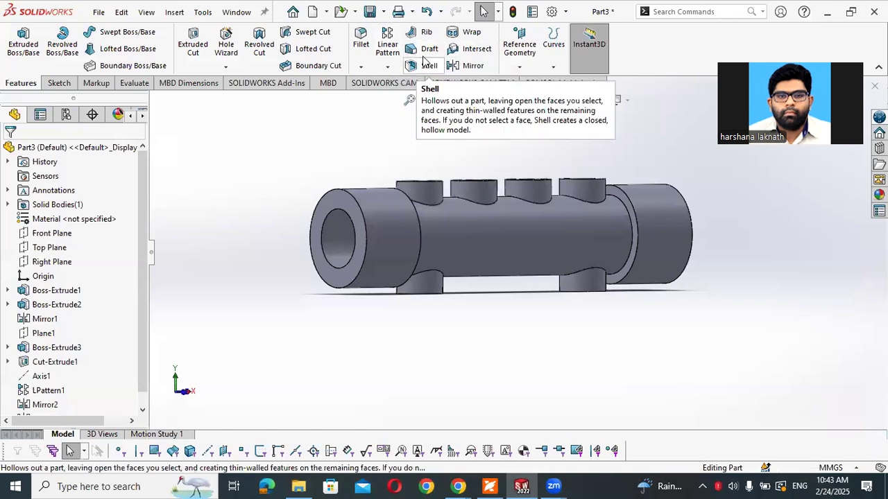
click(358, 39)
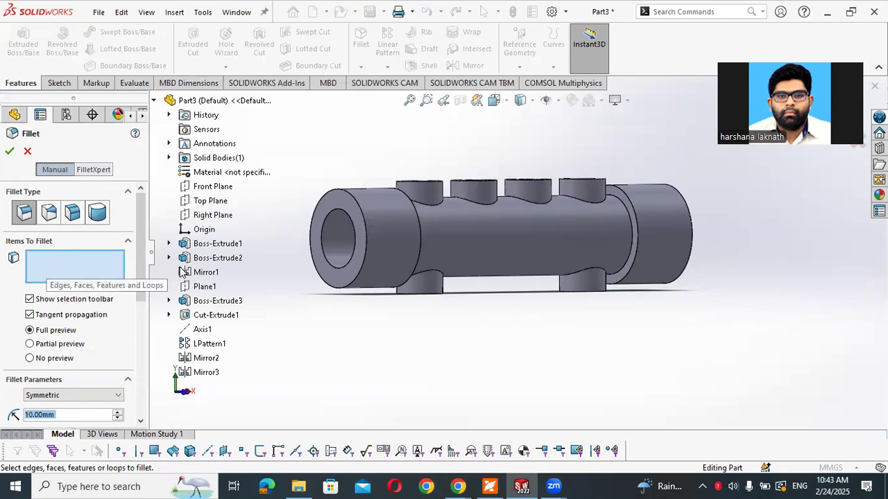
click(435, 206)
click(479, 203)
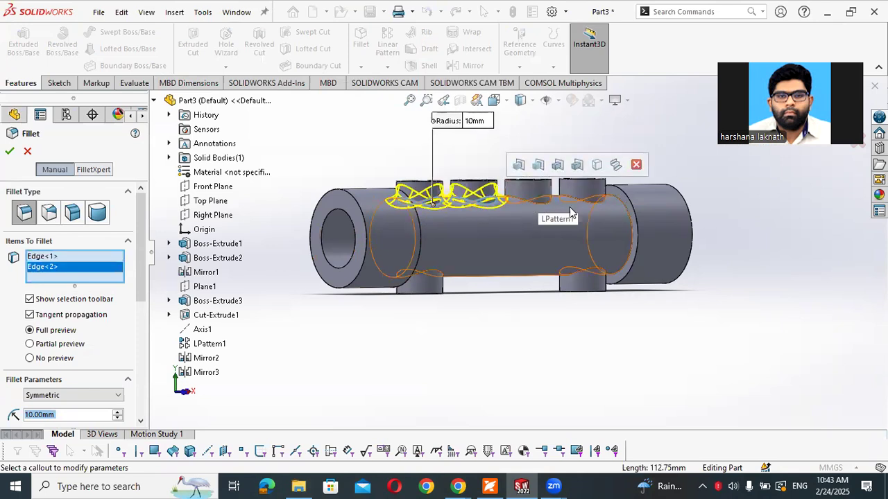
scroll(597, 220, down, 5)
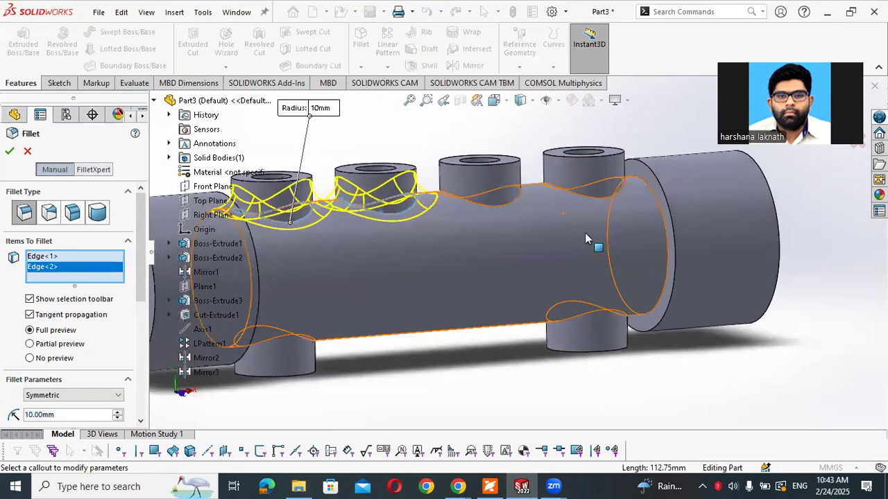
click(519, 199)
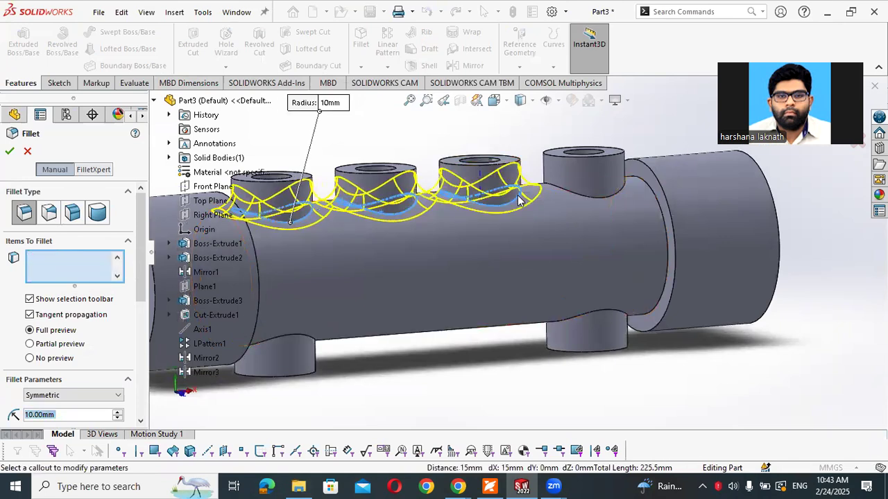
click(575, 197)
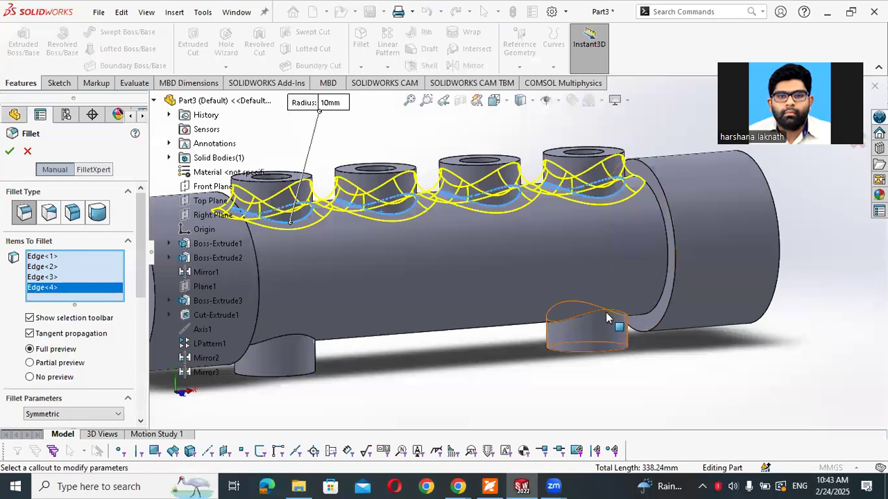
click(605, 318)
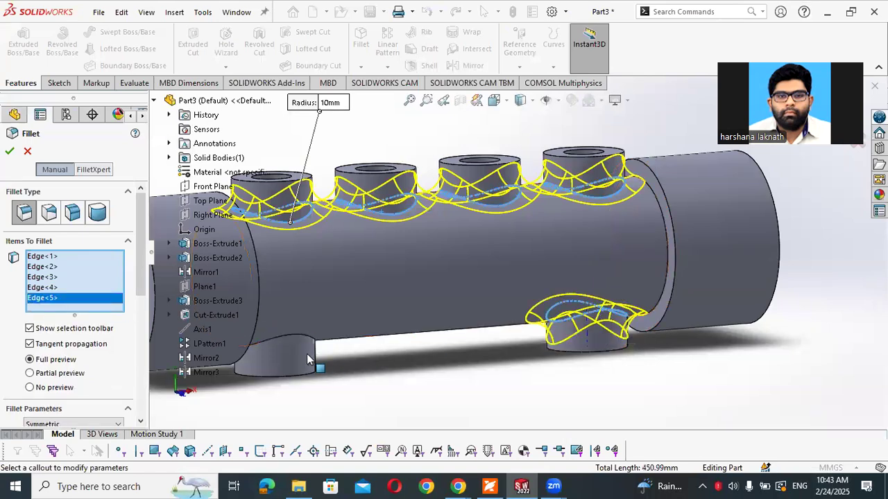
click(273, 341)
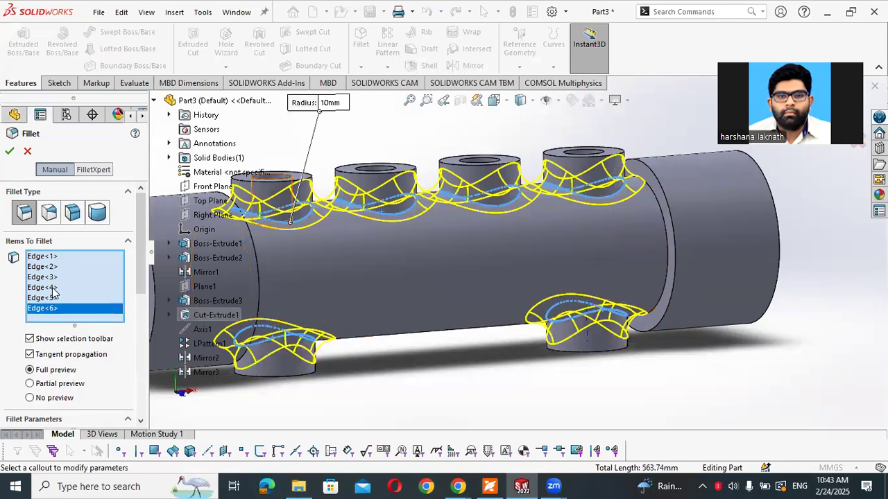
Set the radius of the port fillets to 6 mm
drag(137, 258, 99, 319)
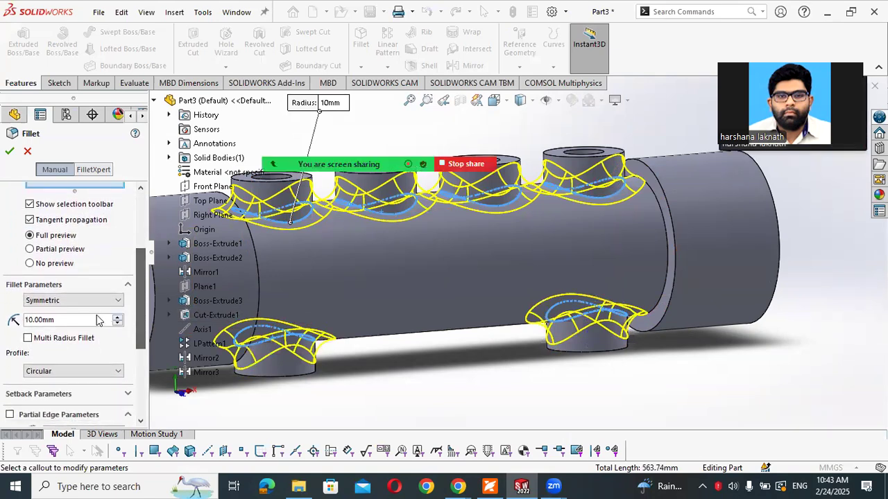
double_click(81, 319)
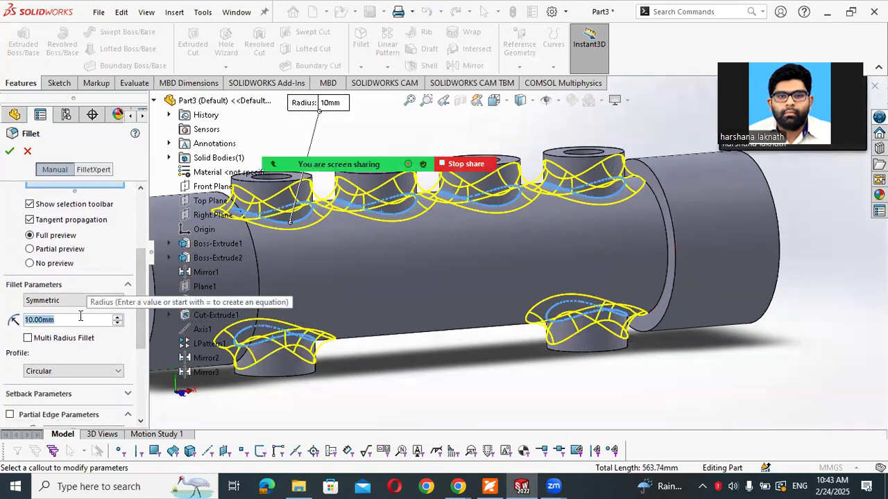
text(6)
key(Return)
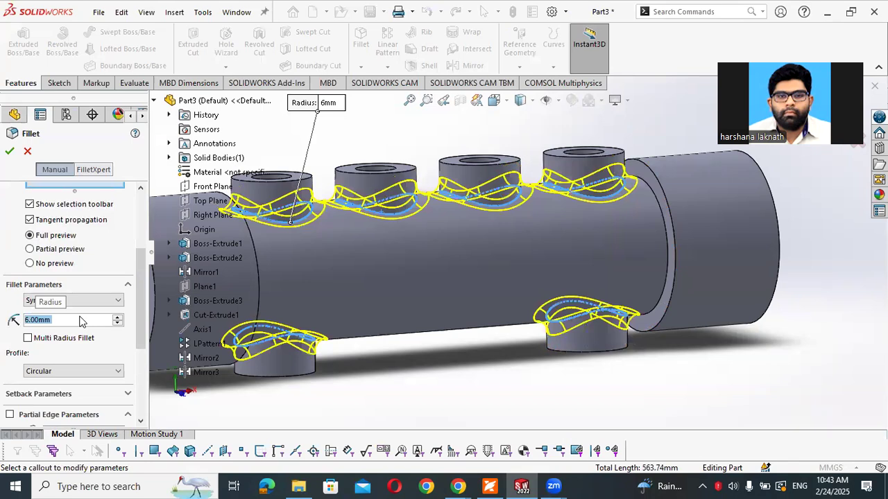
Apply the 6 mm fillet to the six edges where the ports meet the main body
click(10, 152)
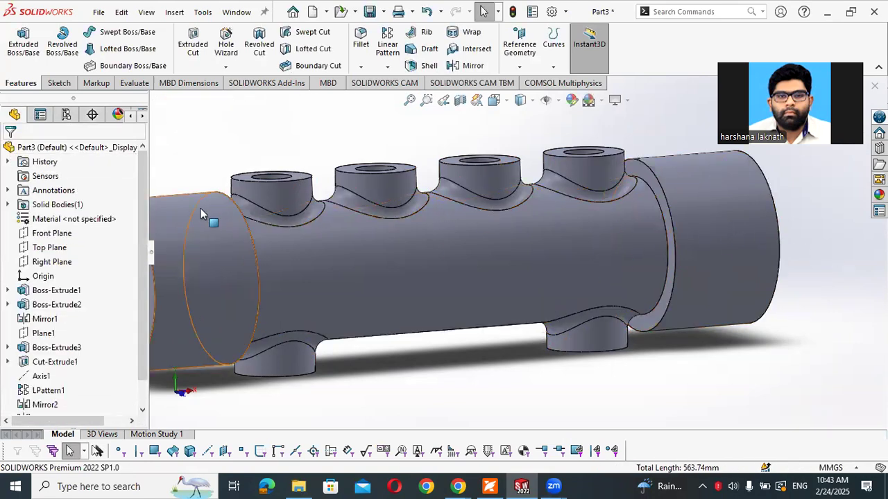
scroll(201, 207, up, 3)
scroll(221, 239, down, 2)
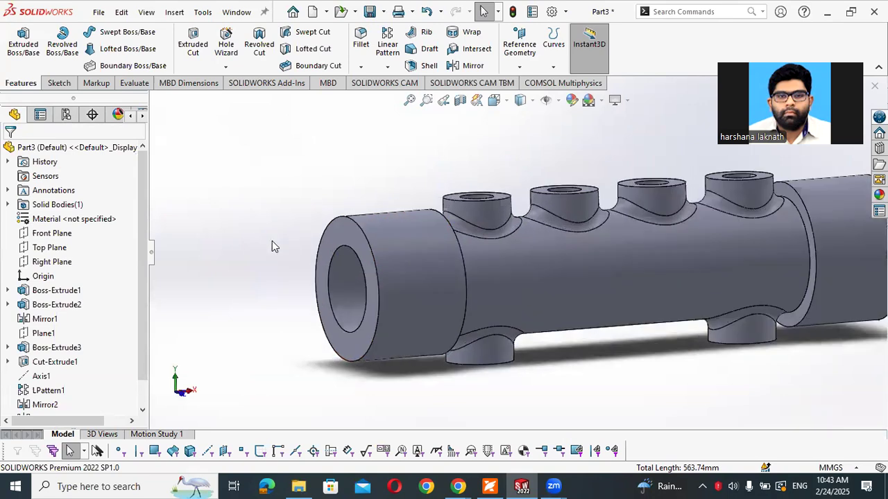
scroll(572, 236, up, 2)
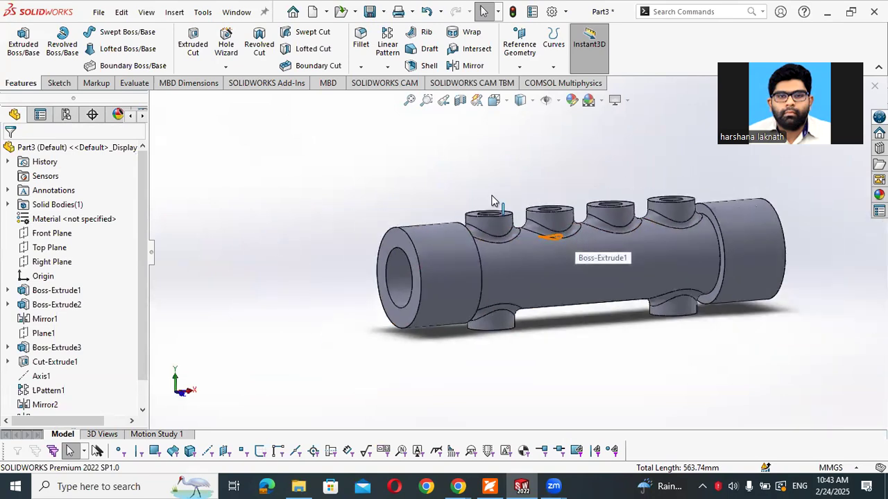
Fillet the four outer circular edges of the two end collars, both ends of each collar, with a 4 mm symmetric radius
click(366, 38)
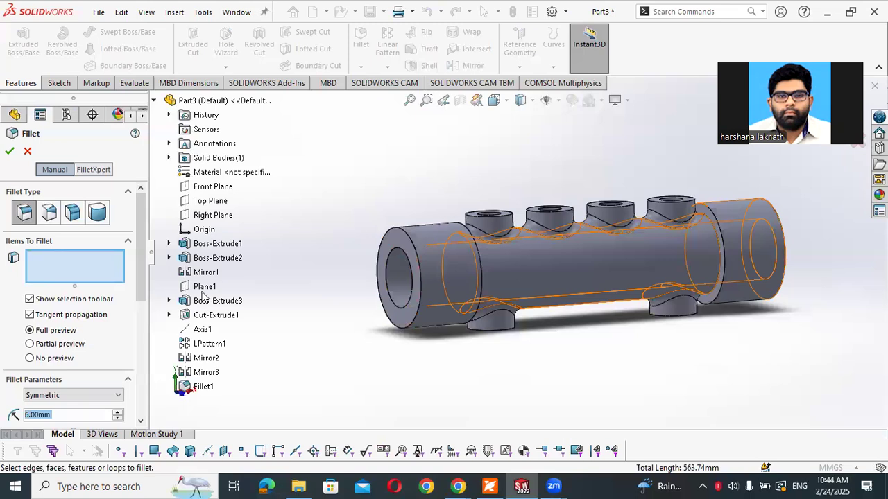
text(4)
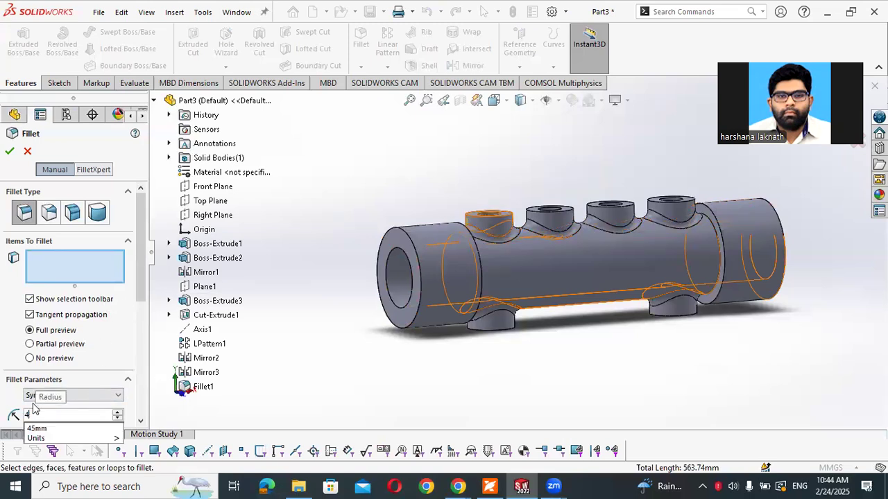
click(40, 269)
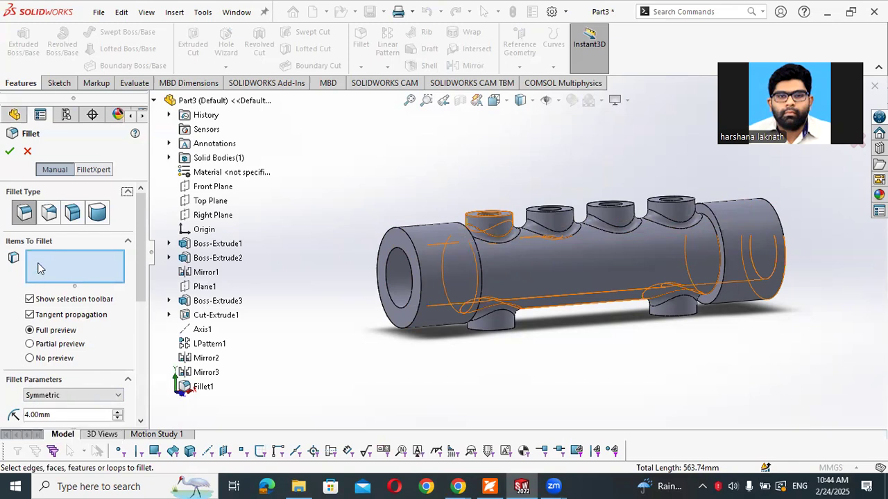
click(404, 233)
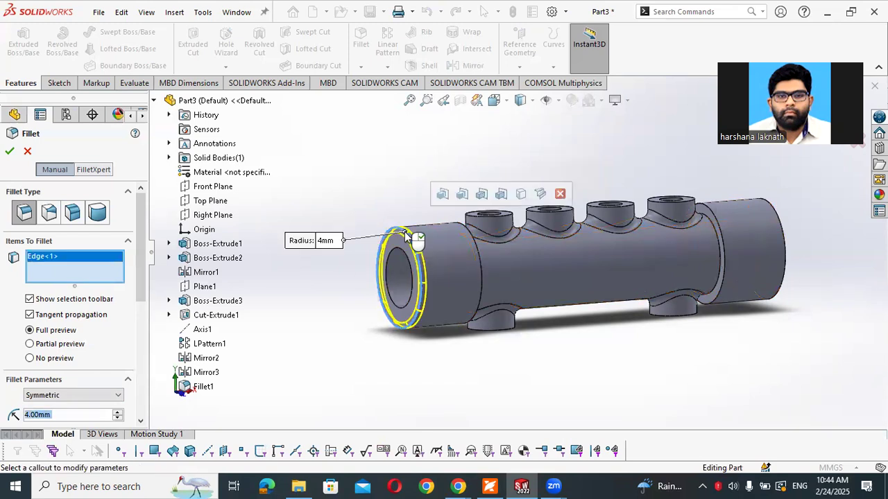
click(474, 244)
click(721, 234)
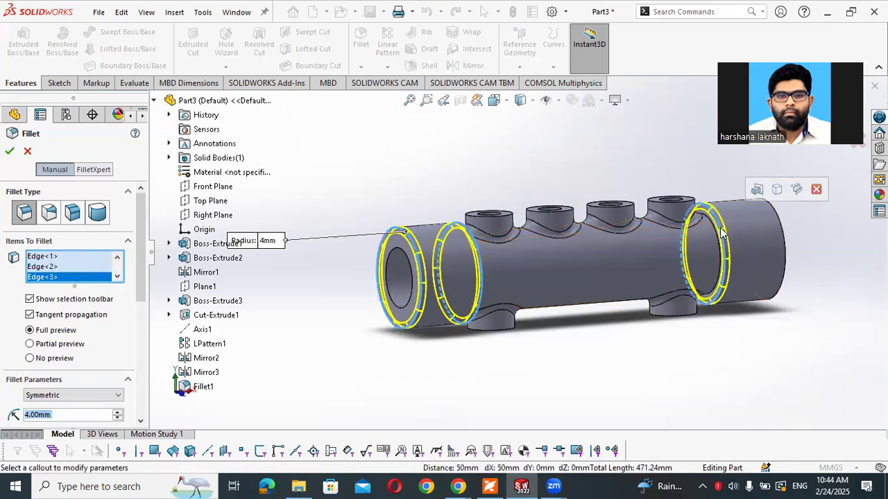
click(778, 220)
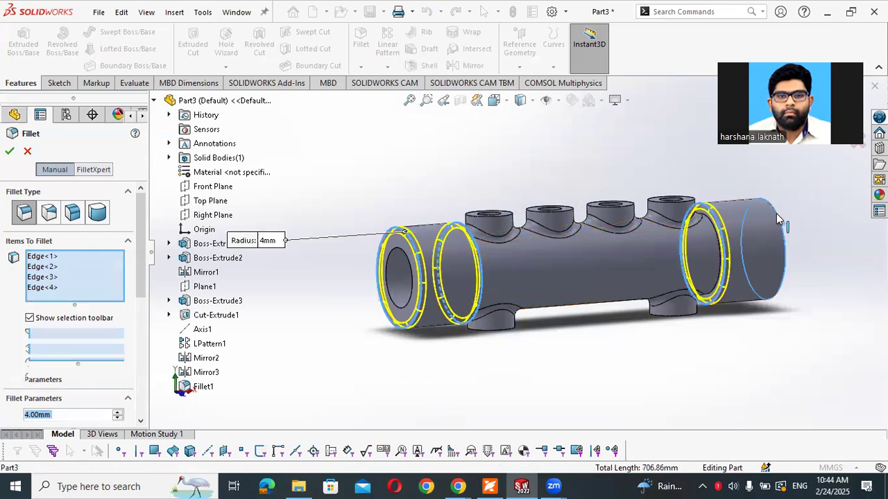
click(9, 152)
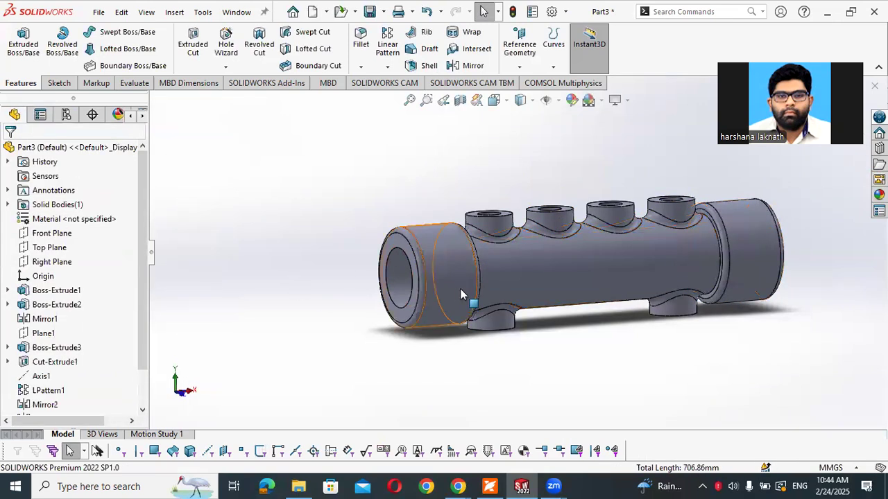
scroll(459, 288, up, 3)
middle_drag(725, 245, 499, 279)
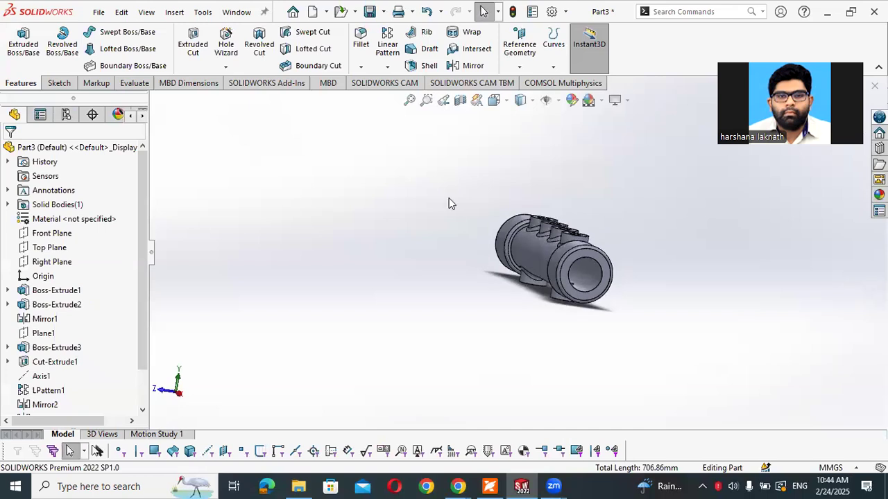